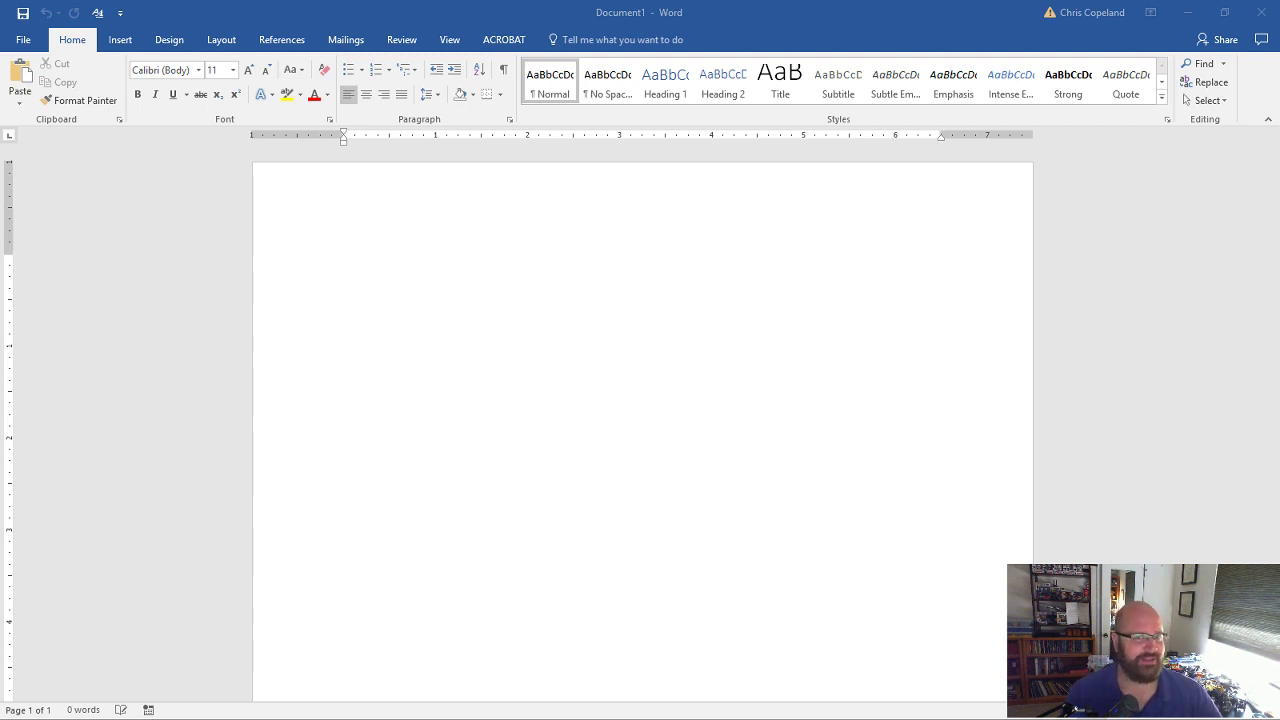
Type the heading 'Annotated Bibliography' followed by 'Summary:' and start a new line.
left_click(466, 365)
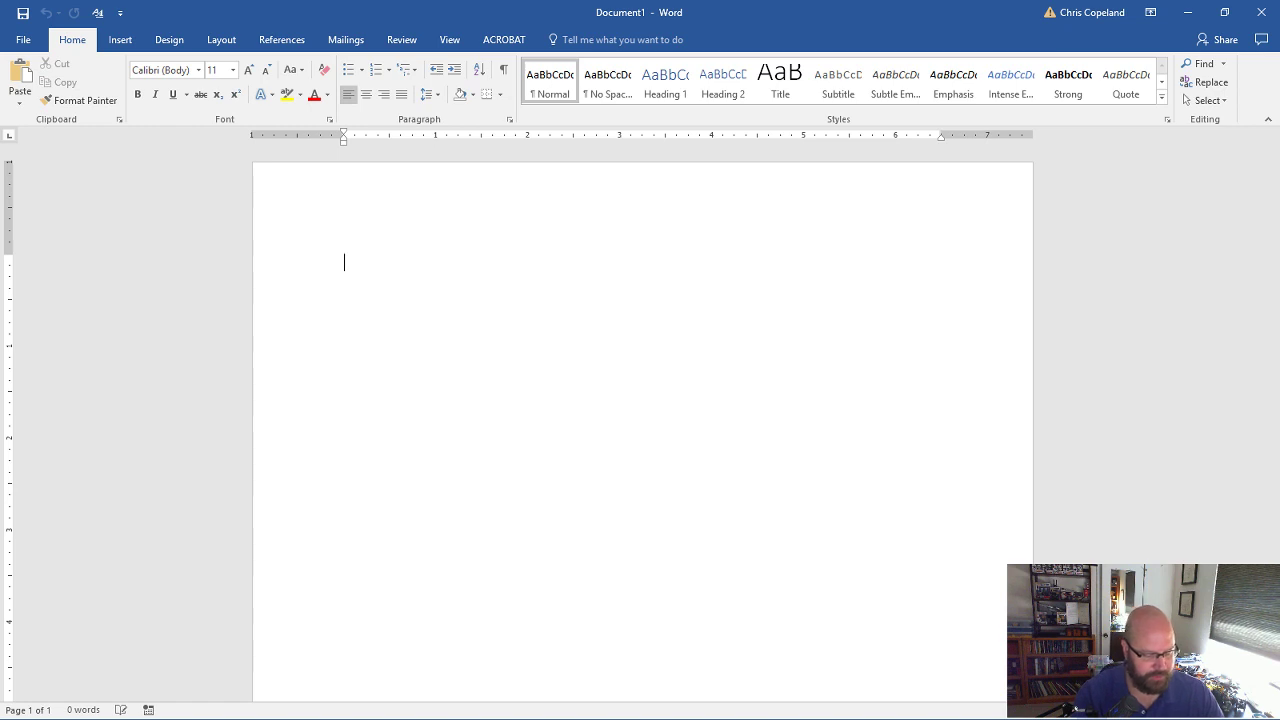
type("Asso")
key("BackSpace")
key("BackSpace")
type("n")
key("BackSpace")
key("BackSpace")
type("nnotated Bibliogrr")
key("BackSpace")
type("aph")
type("y ")
type("Summary")
type(":")
key("Return")
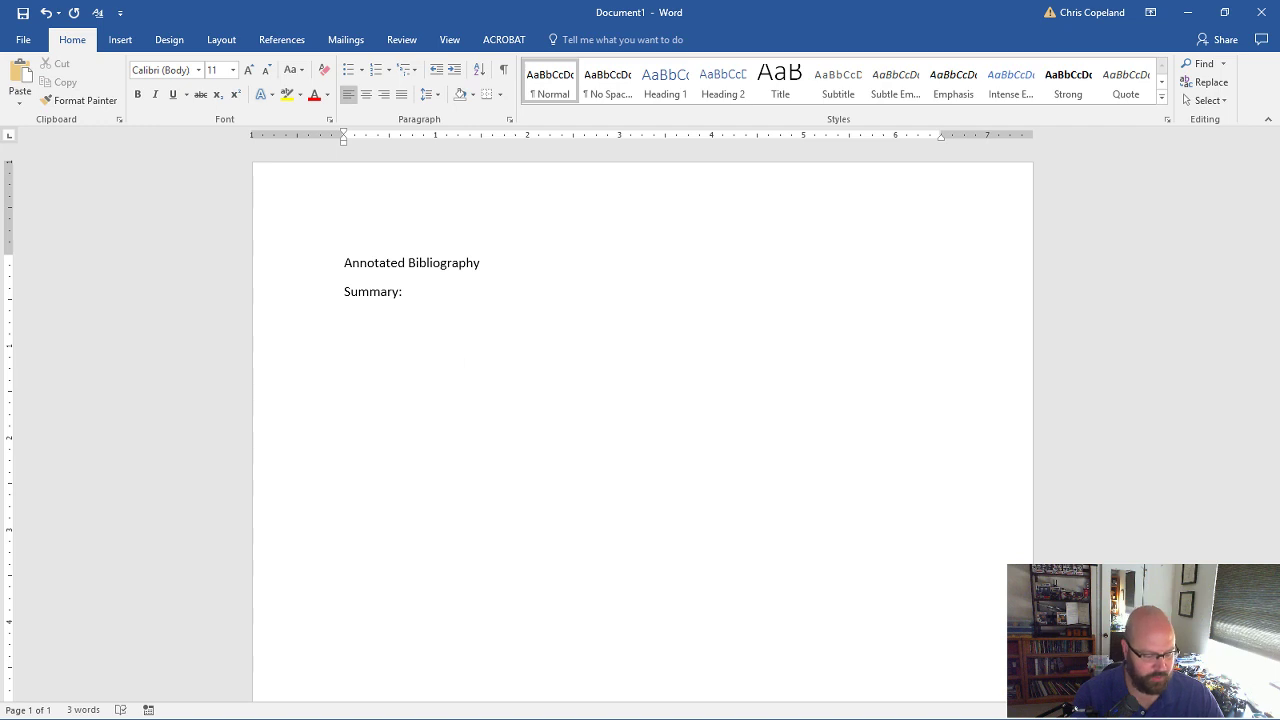
Add the guiding questions: What the source is? What was the research? What were the findings? What is the relevancy?
type("What t")
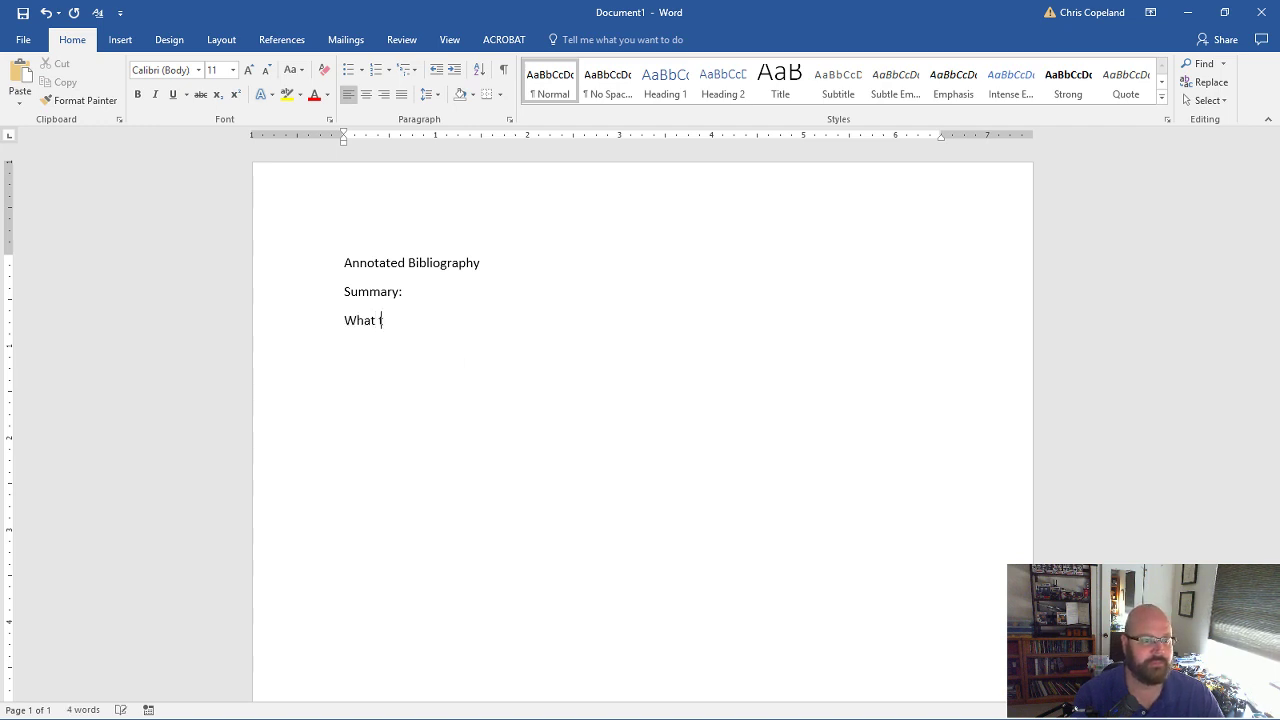
type("he resea")
key("BackSpace")
key("BackSpace")
key("BackSpace")
key("BackSpace")
key("BackSpace")
type("sourc")
key("BackSpace")
key("BackSpace")
key("BackSpace")
key("BackSpace")
type("ource ")
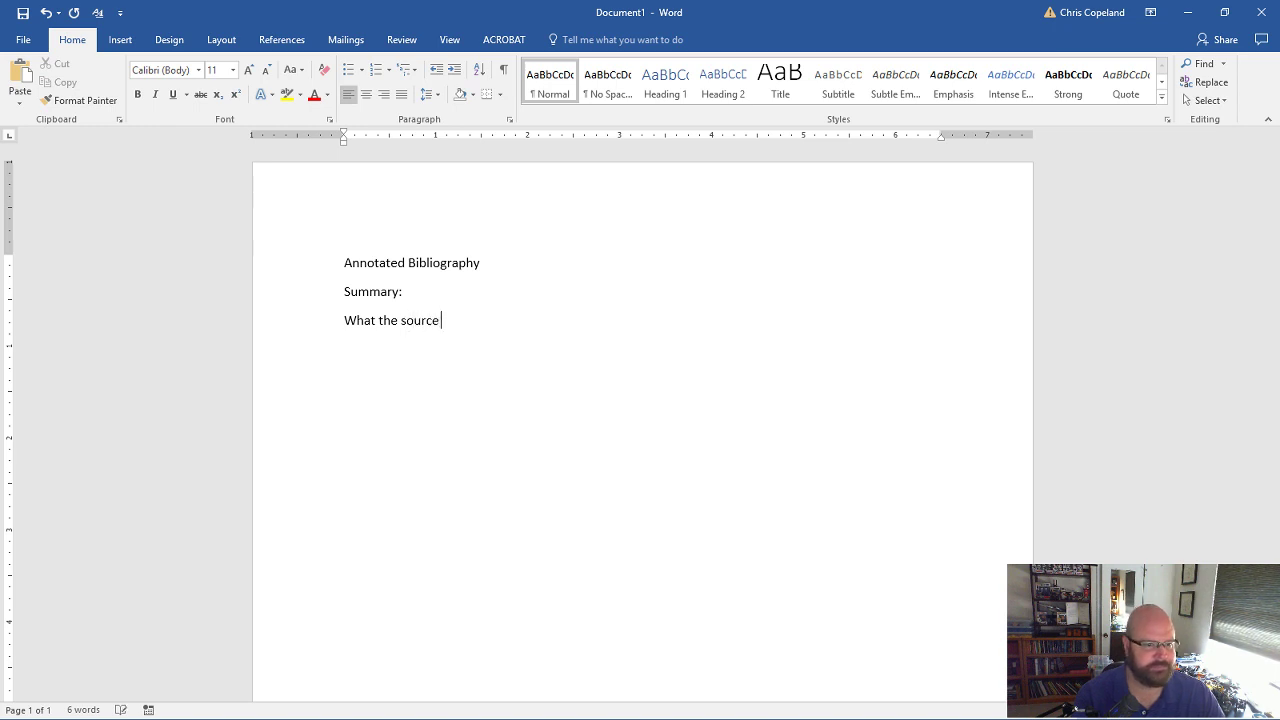
type("is? What")
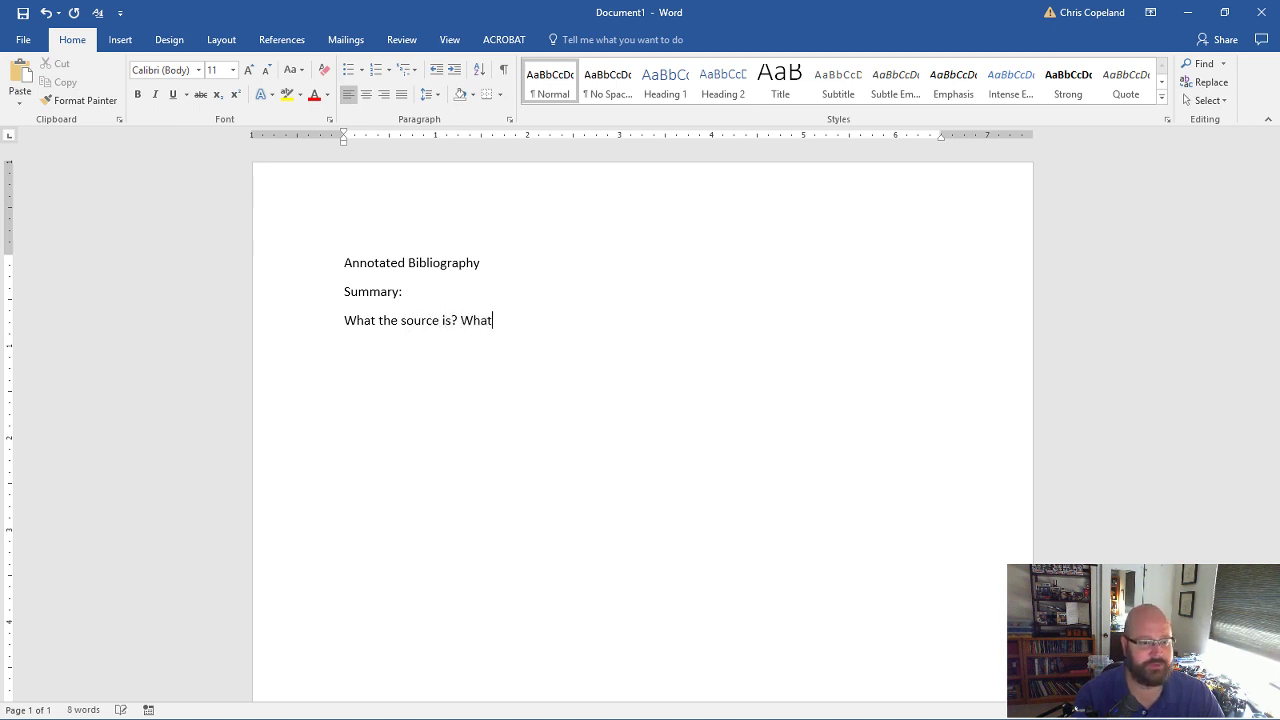
type(" was the rese")
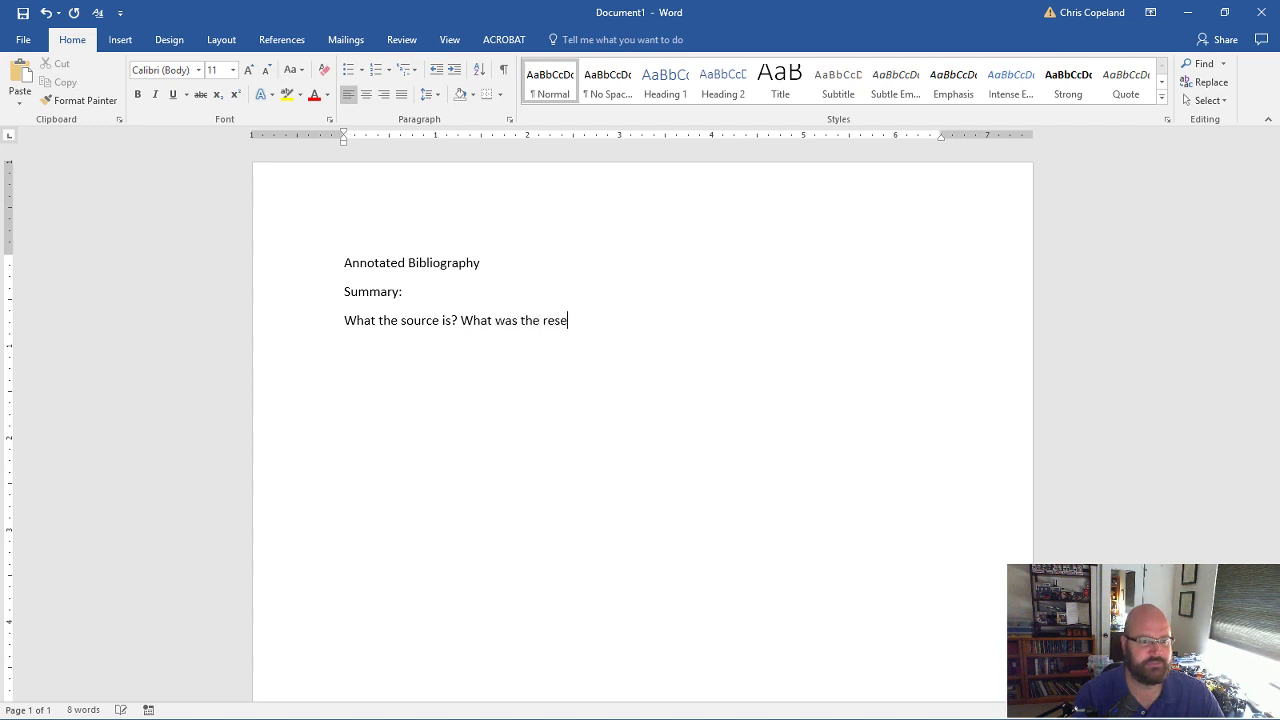
type("arch? ")
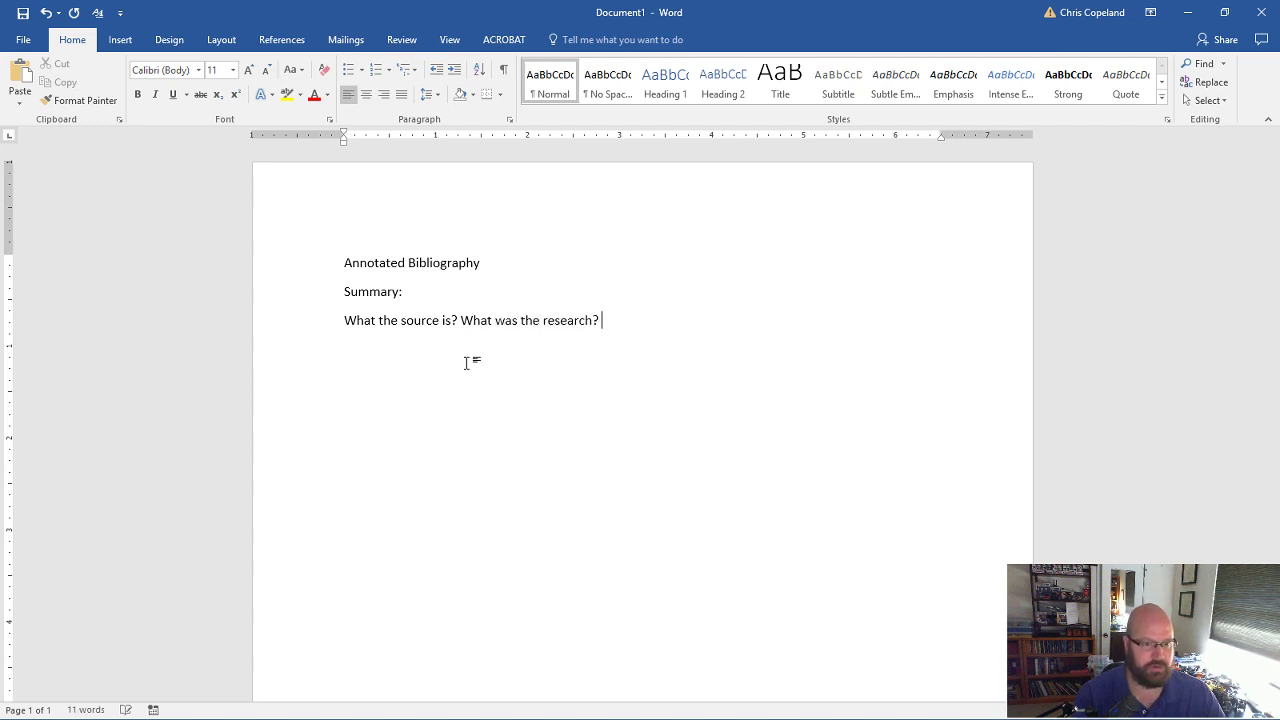
type("What were the findings,")
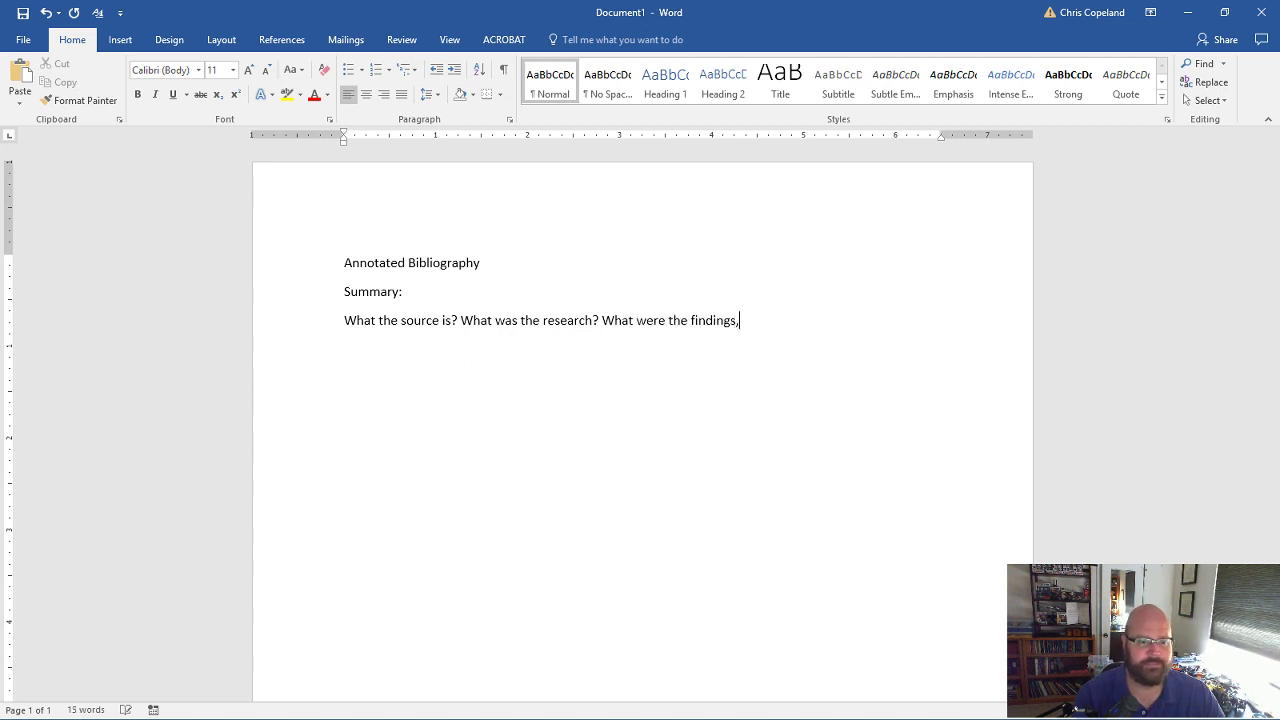
key("BackSpace")
type("? What")
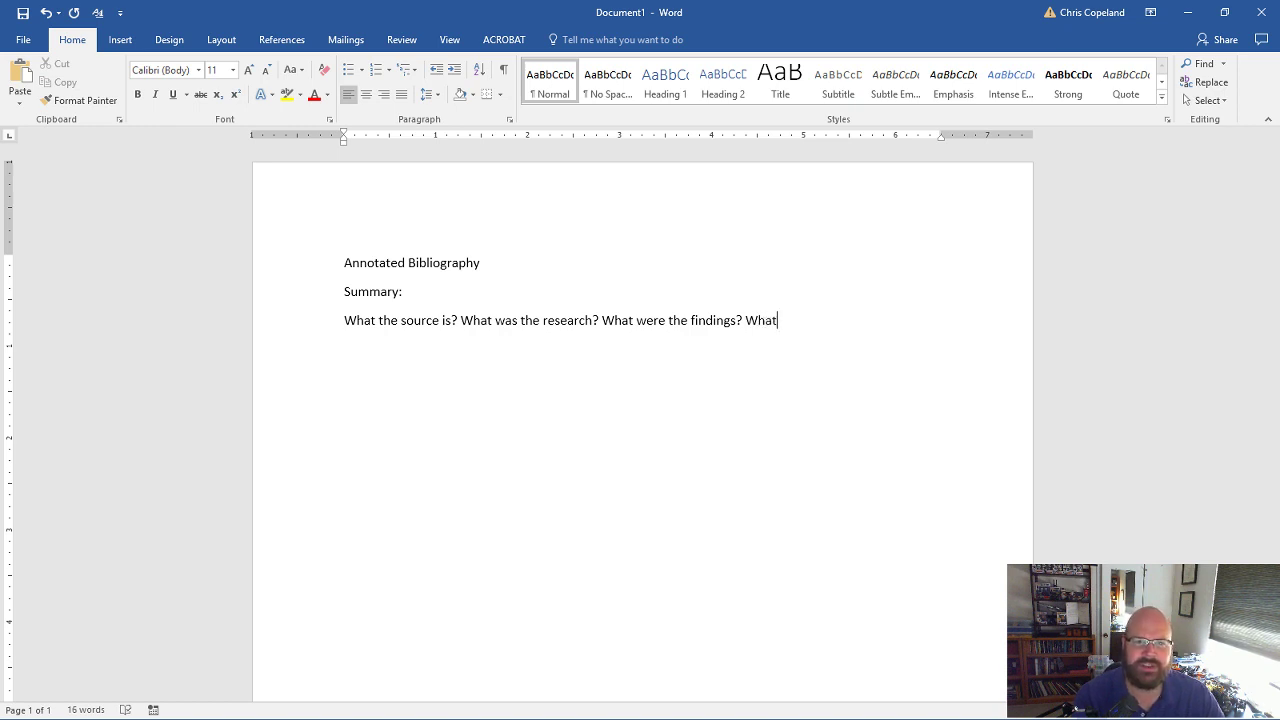
type(" is the")
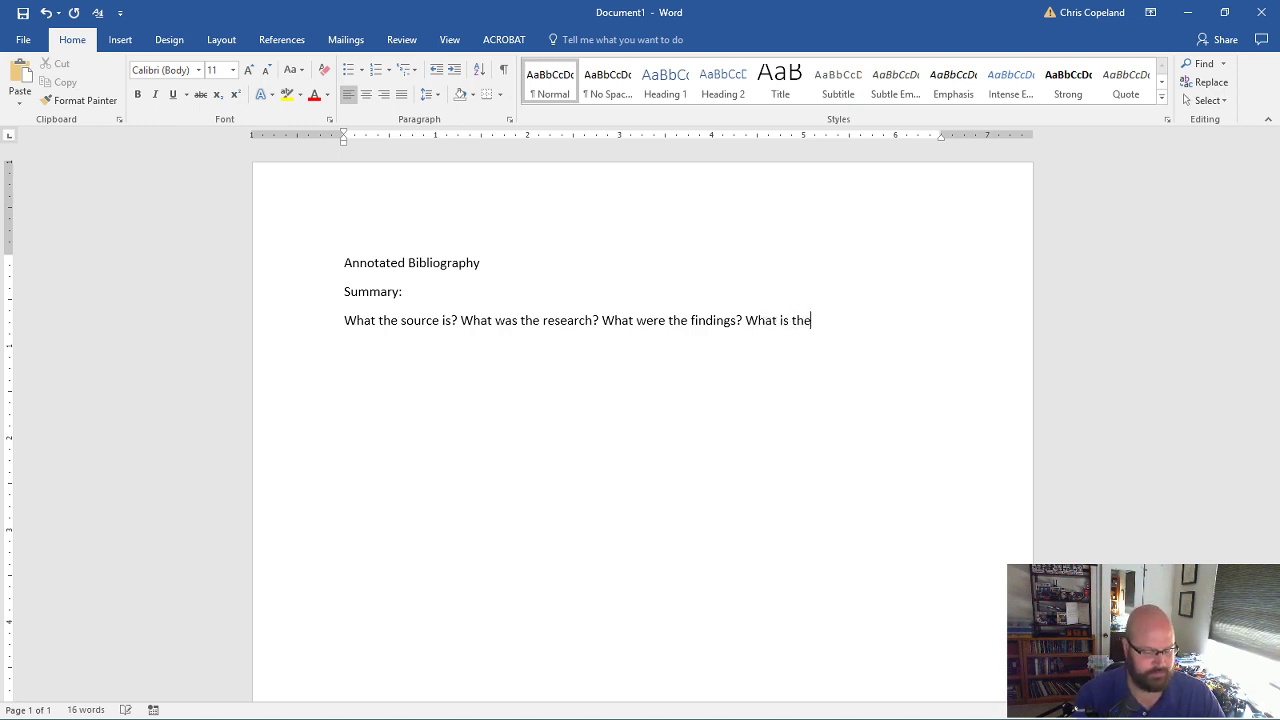
type(" relevancy?")
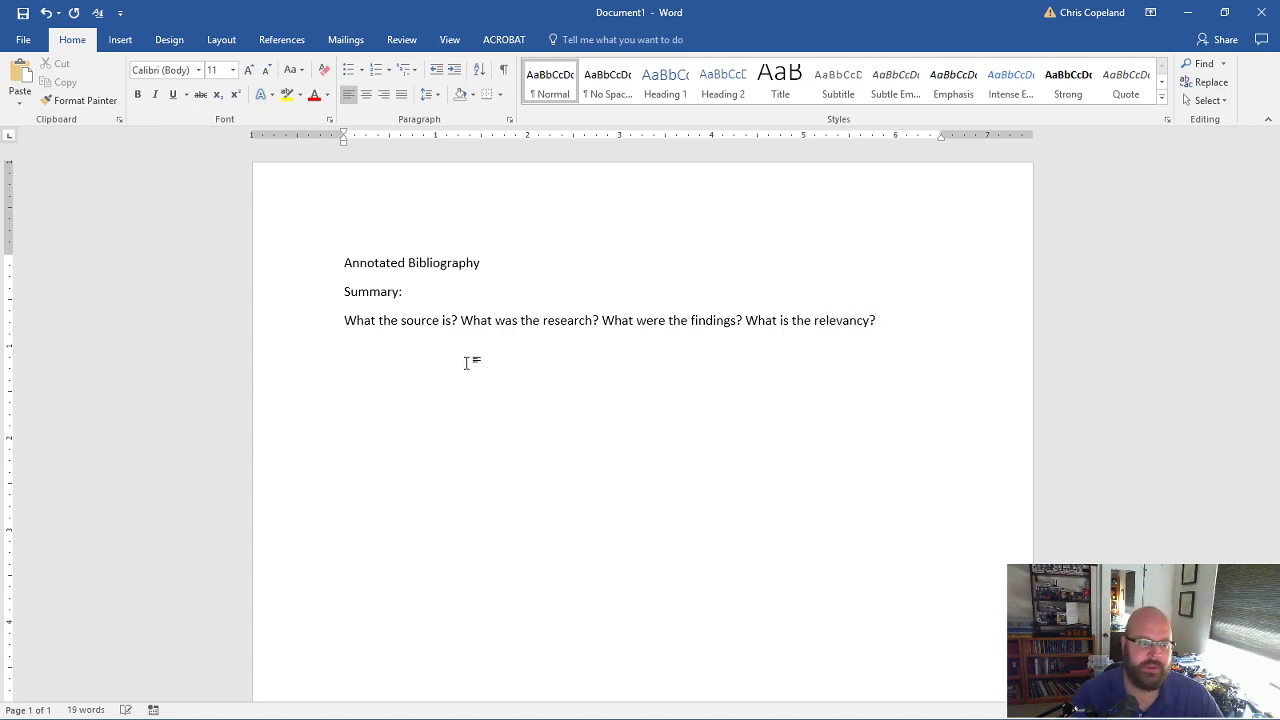
key("Return")
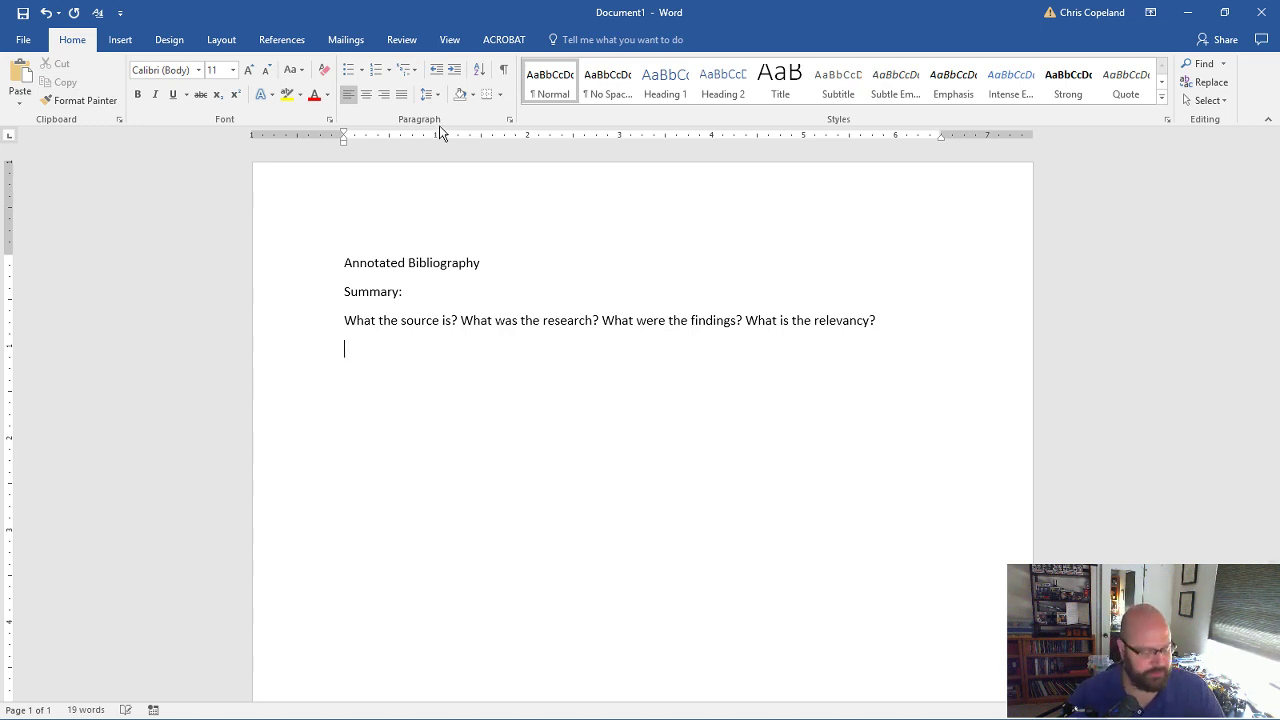
Make all the text Times New Roman, size 12, with 2.0 line spacing.
key("ctrl+a")
left_click(199, 70)
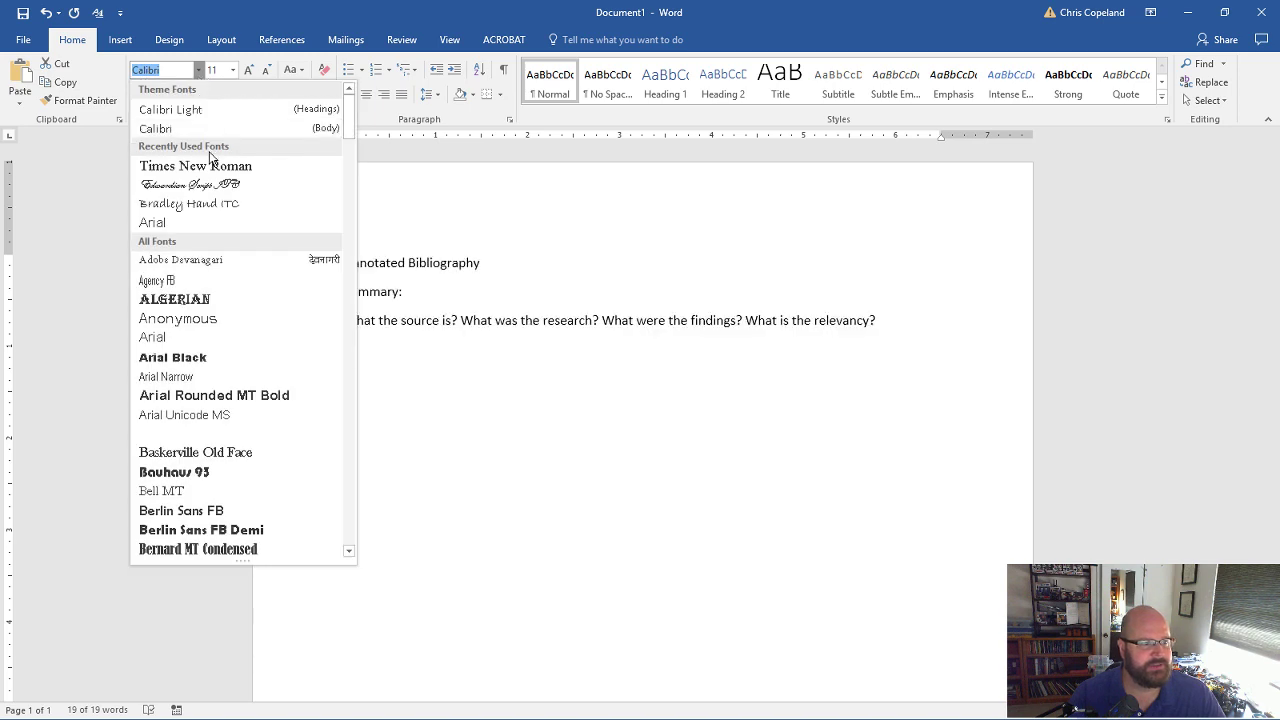
left_click(209, 164)
left_click(232, 70)
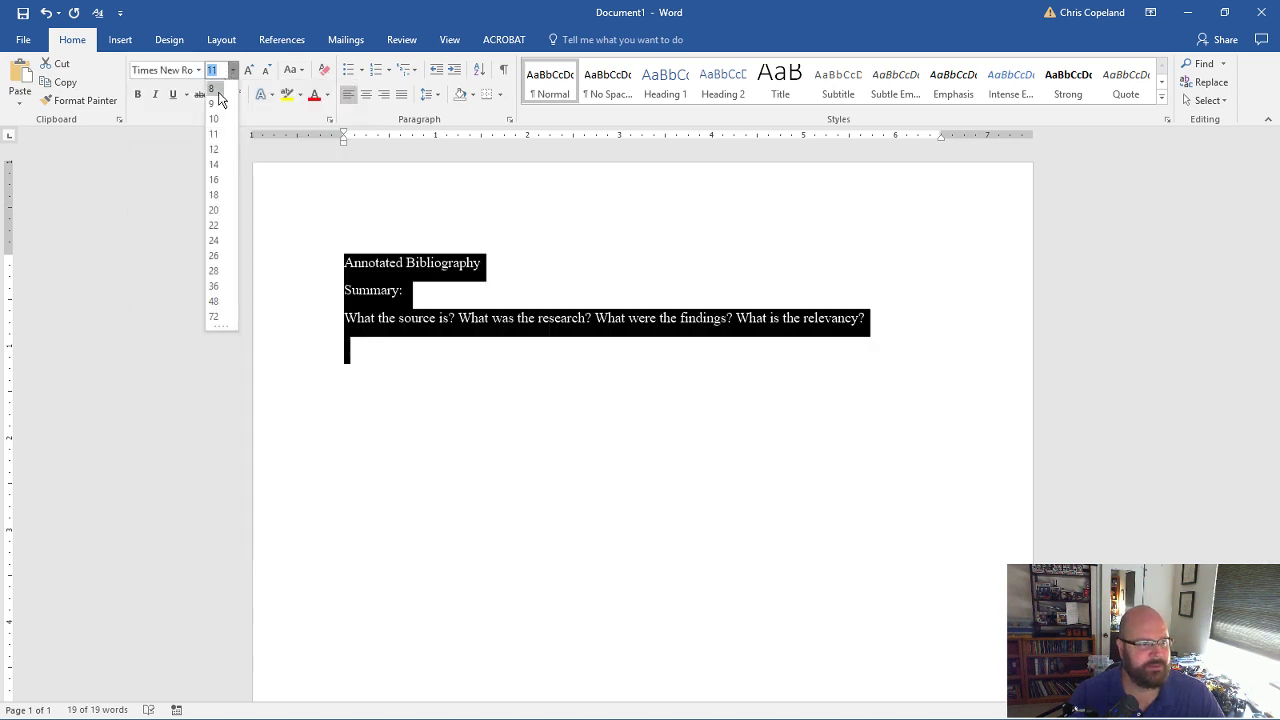
left_click(214, 160)
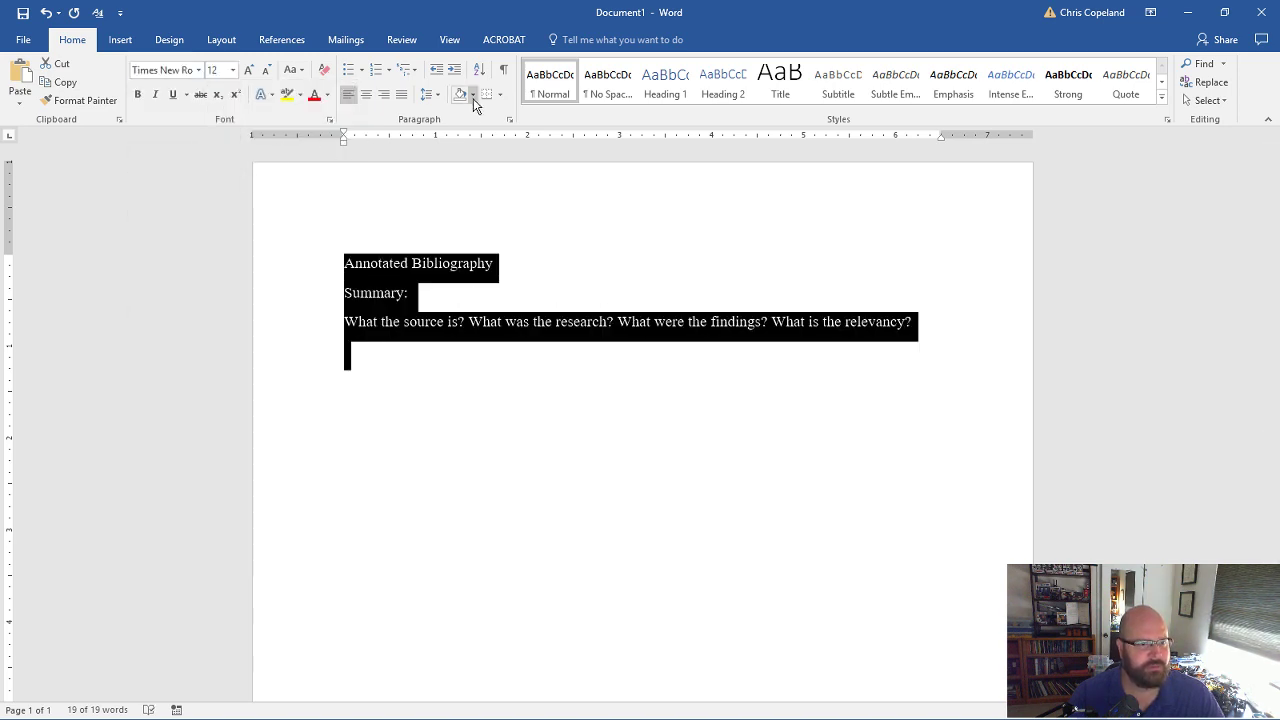
left_click(437, 94)
left_click(456, 172)
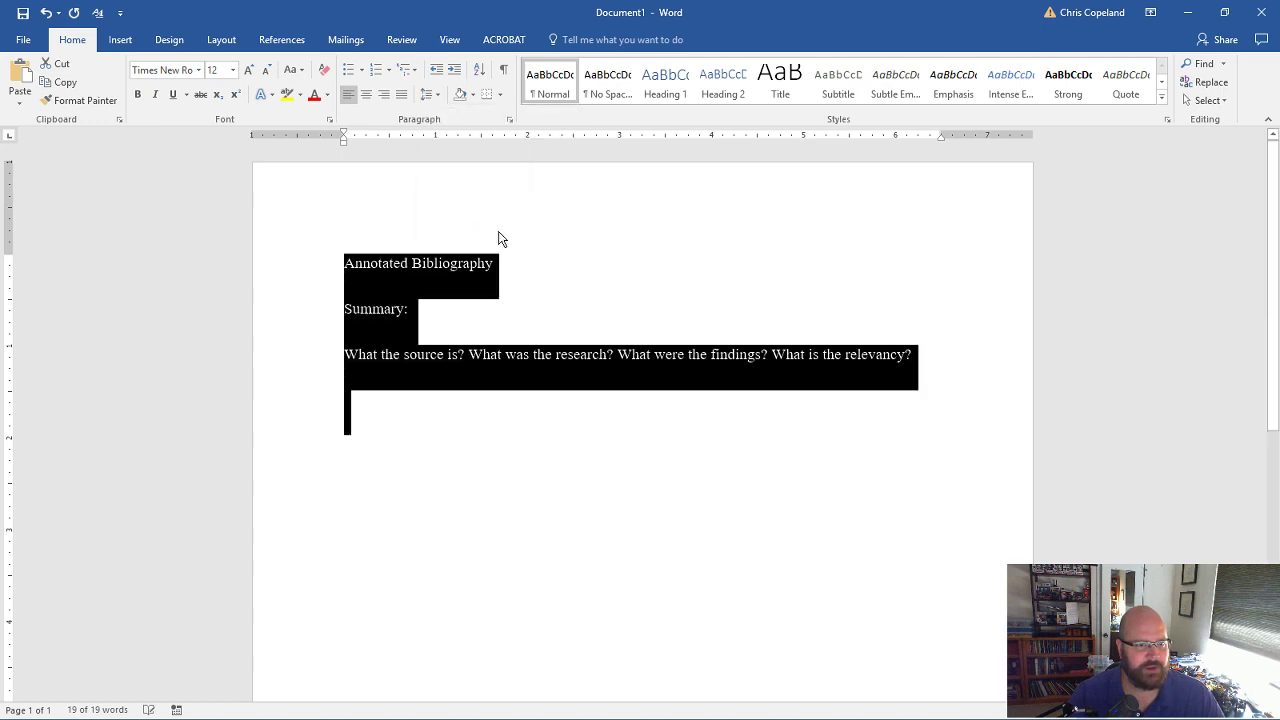
left_click(523, 356)
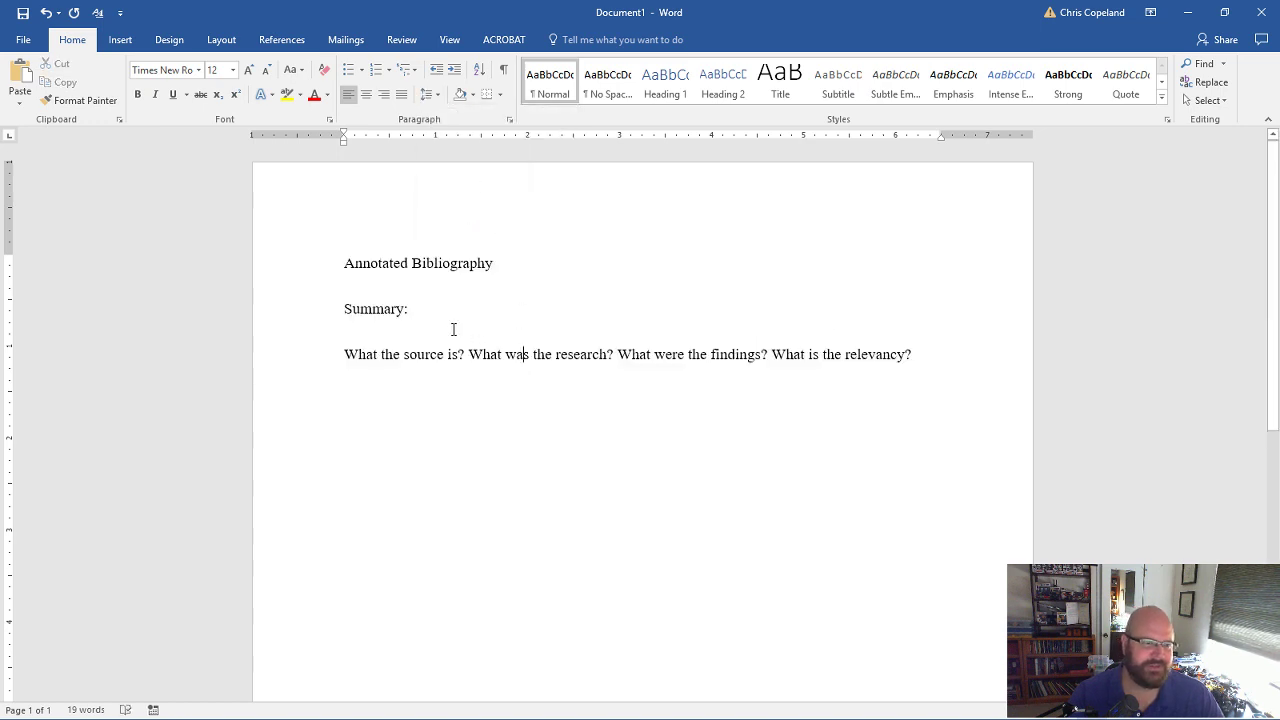
Join the Summary: line onto the heading line, add a '?', and move below the questions.
left_click(340, 308)
key("BackSpace")
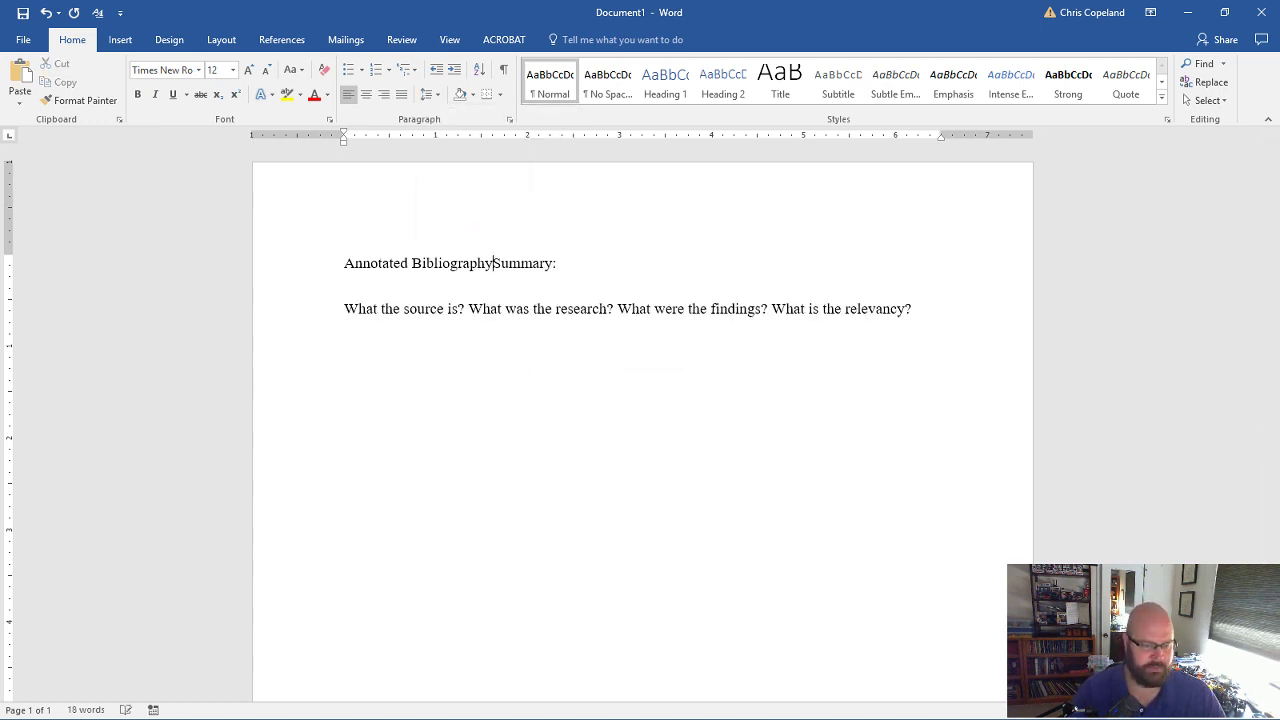
type("?")
key("Down")
key("Down")
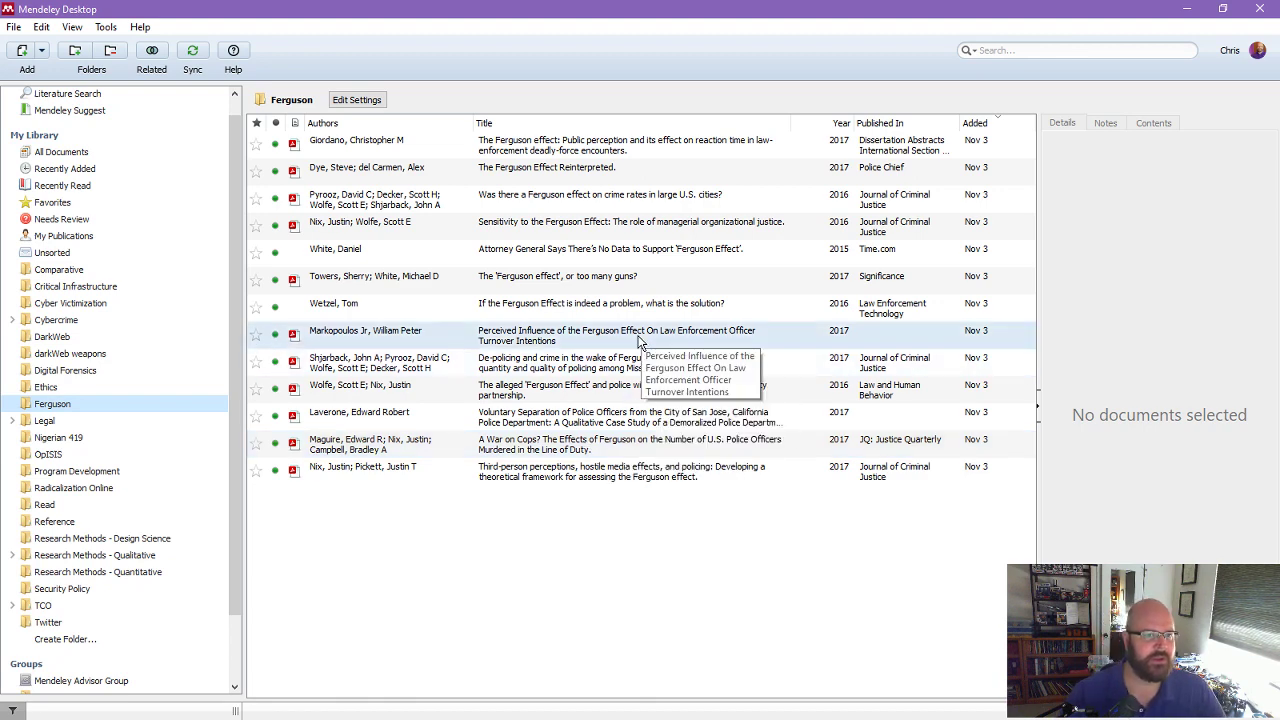
Sort the Ferguson folder by Authors and open the Ferguson effect reaction-time dissertation PDF.
left_click(363, 124)
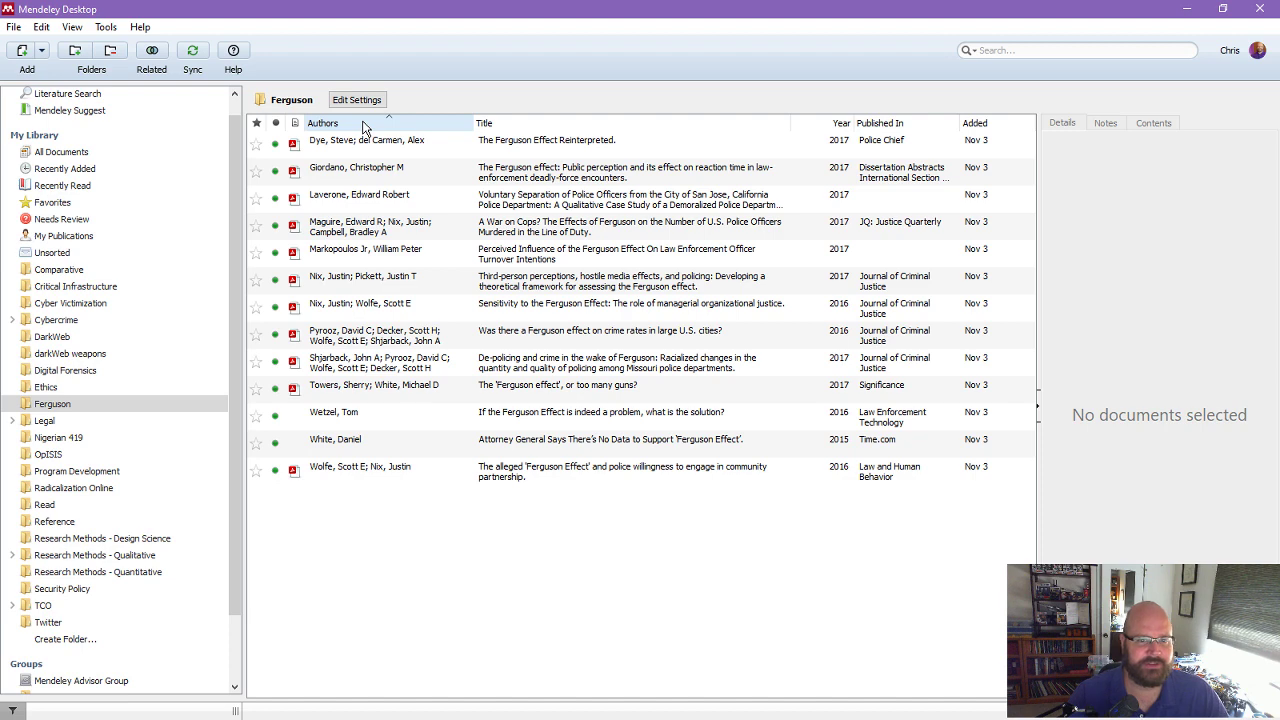
left_click(367, 176)
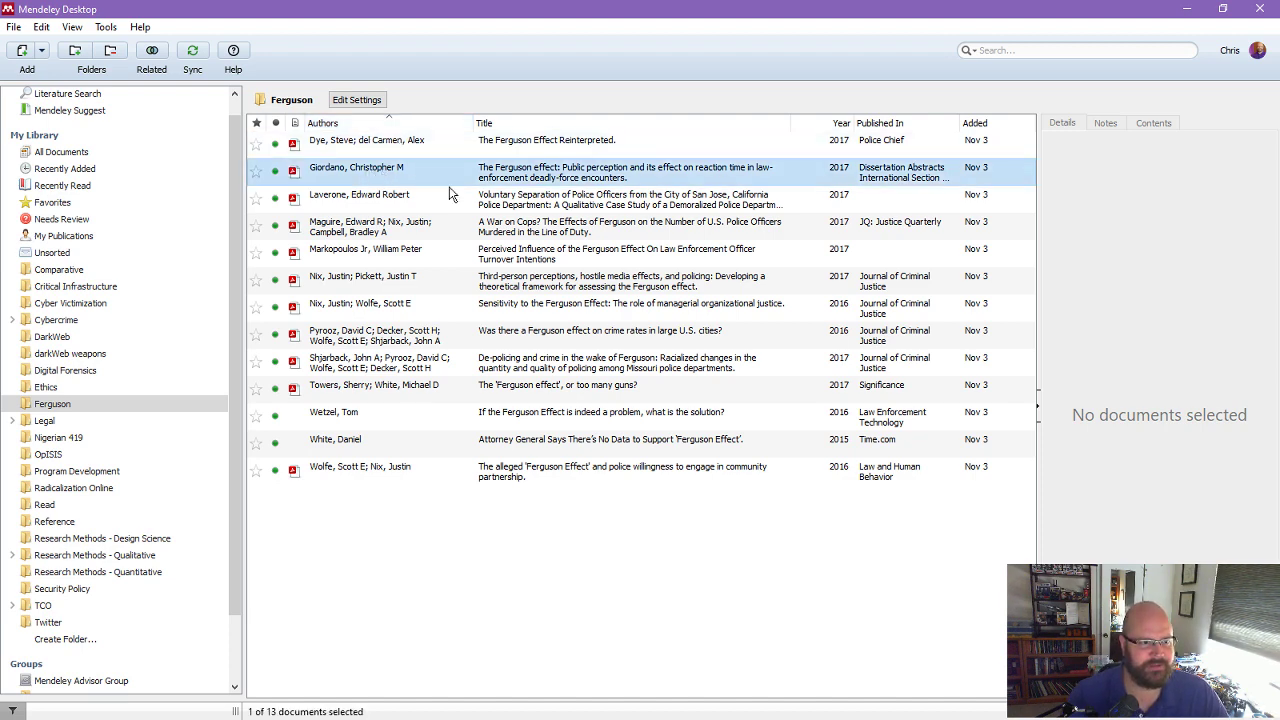
double_click(293, 176)
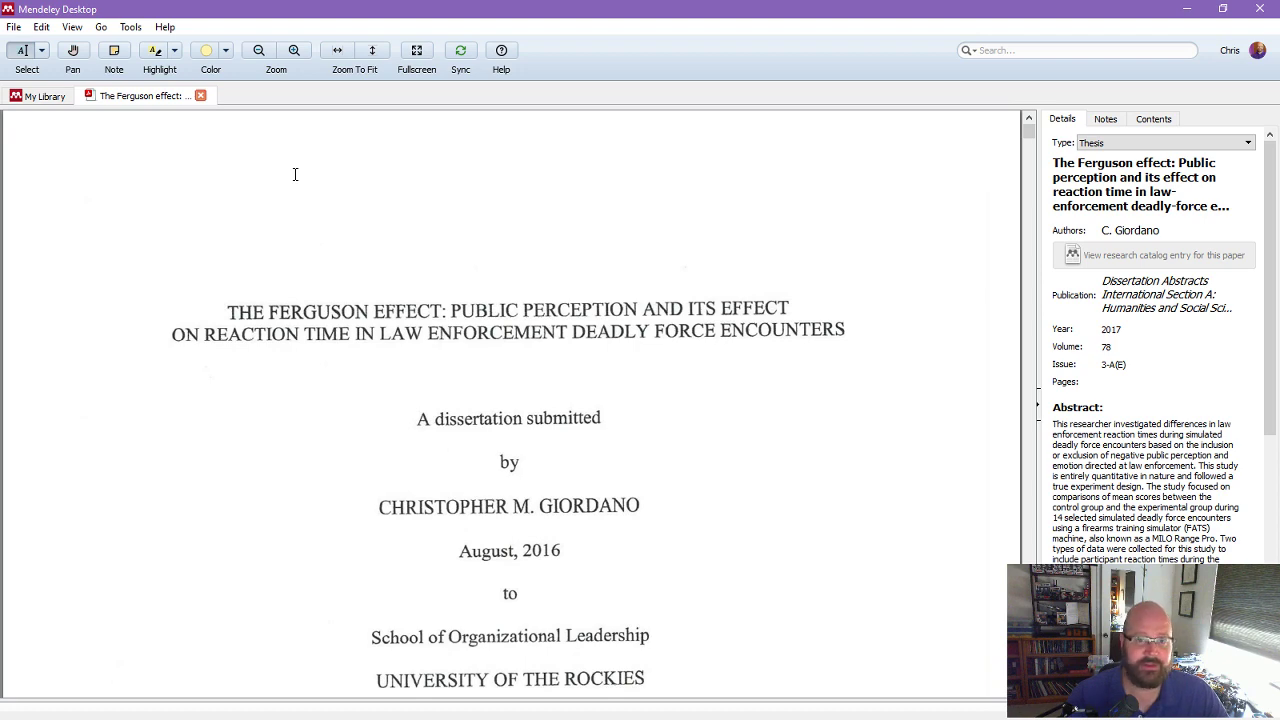
scroll(543, 320, "down", 4)
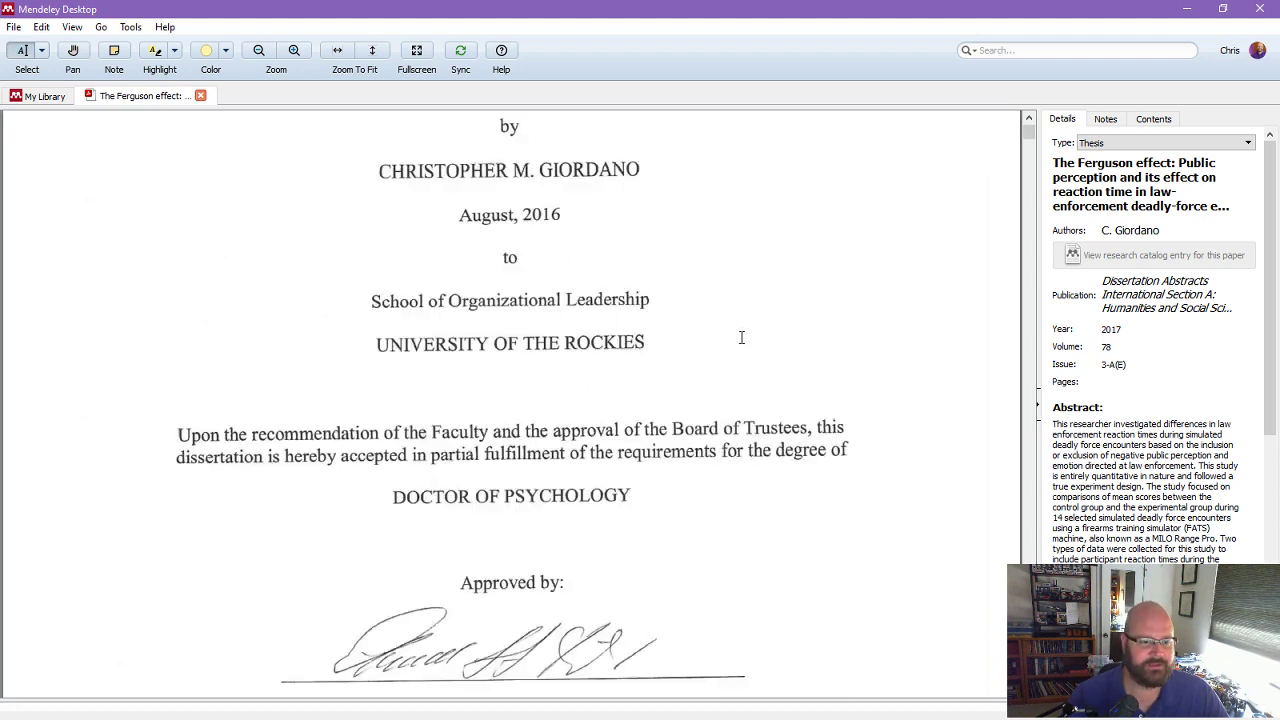
scroll(744, 339, "down", 15)
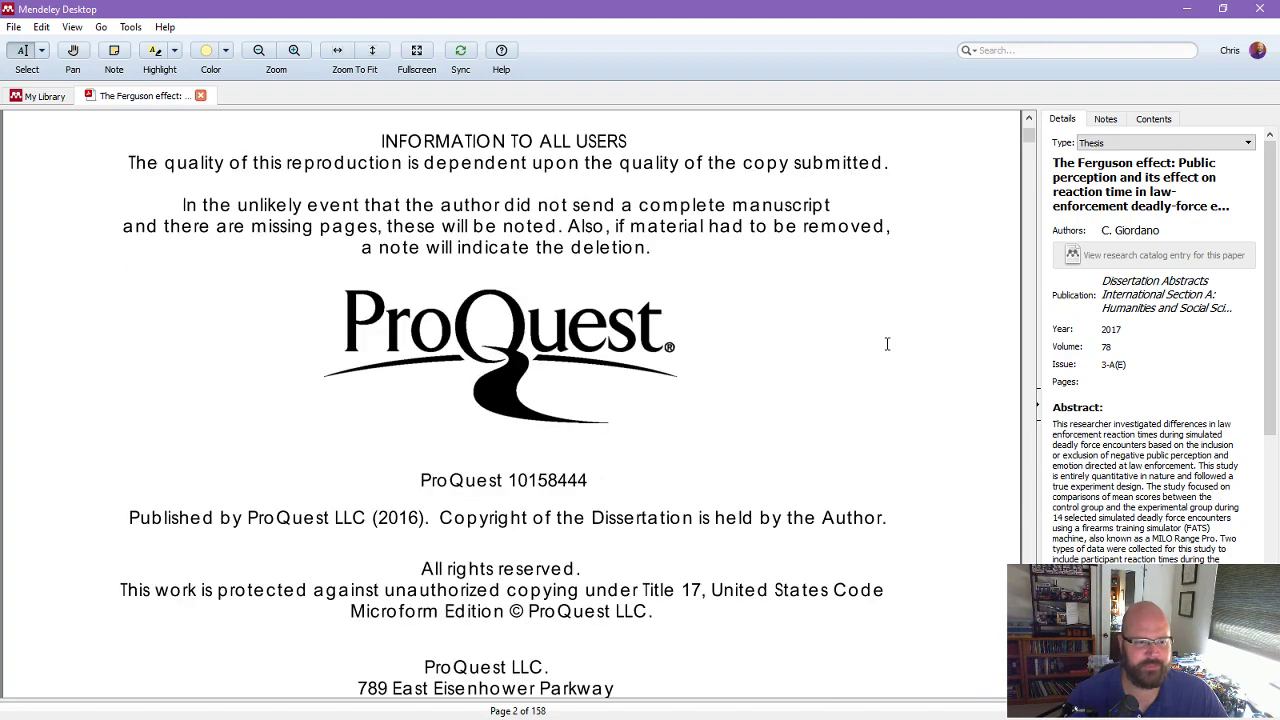
scroll(803, 240, "down", 10)
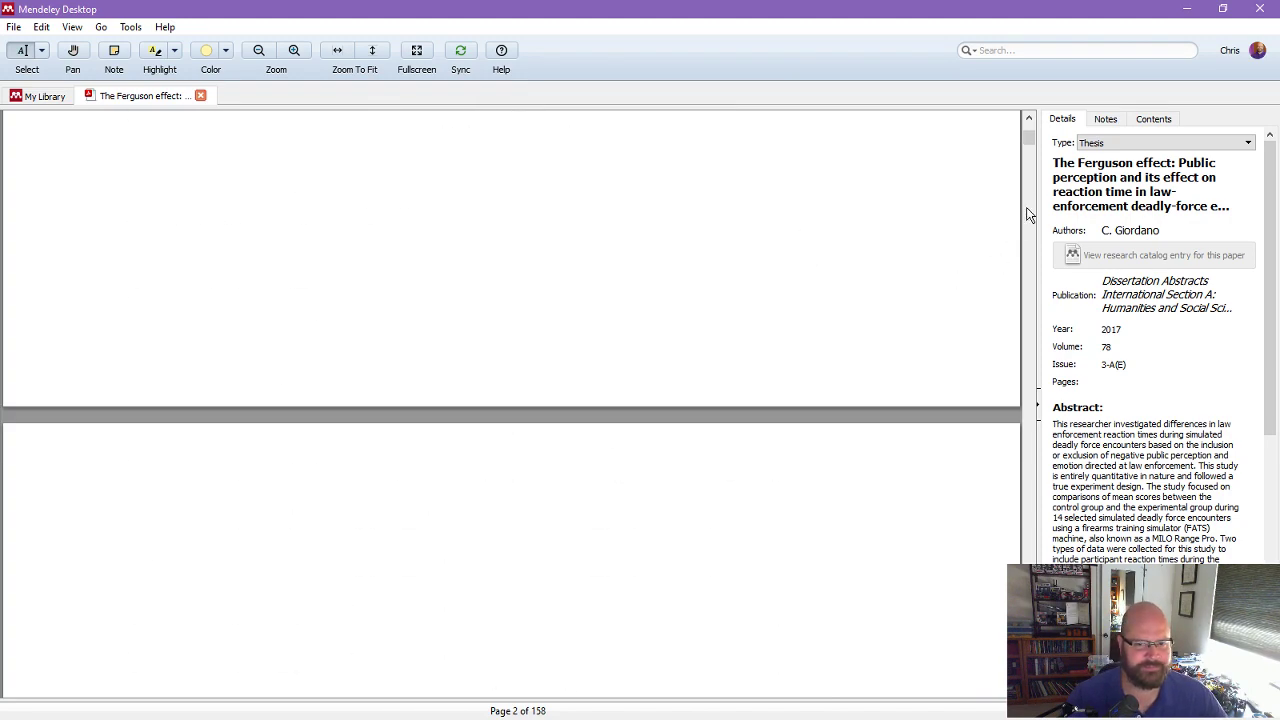
left_click_drag(1028, 143, 1031, 181)
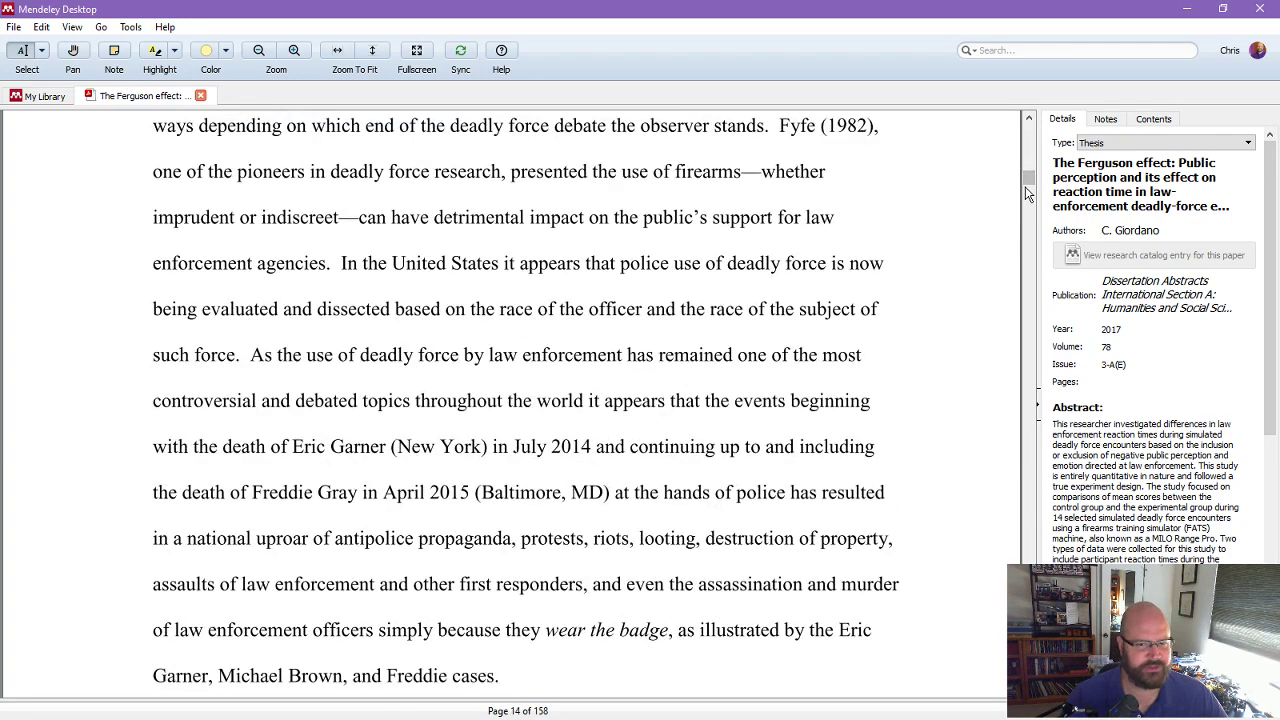
scroll(974, 212, "down", 8)
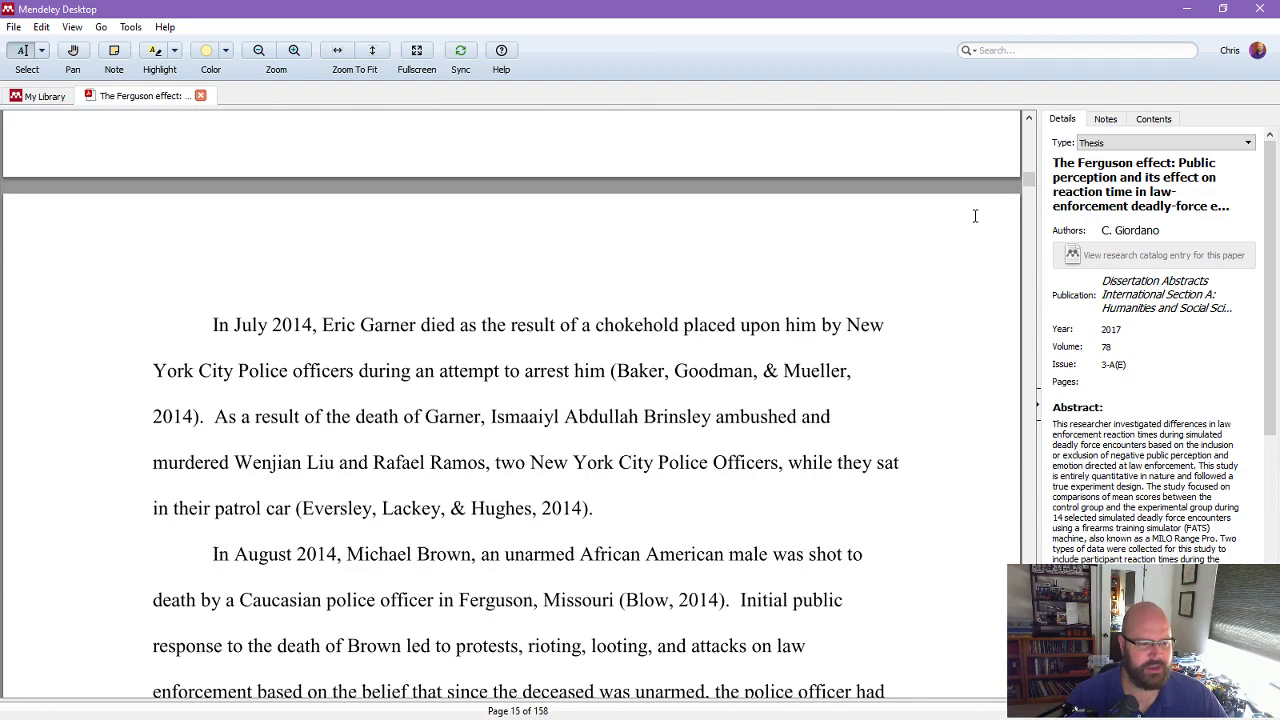
scroll(975, 214, "down", 12)
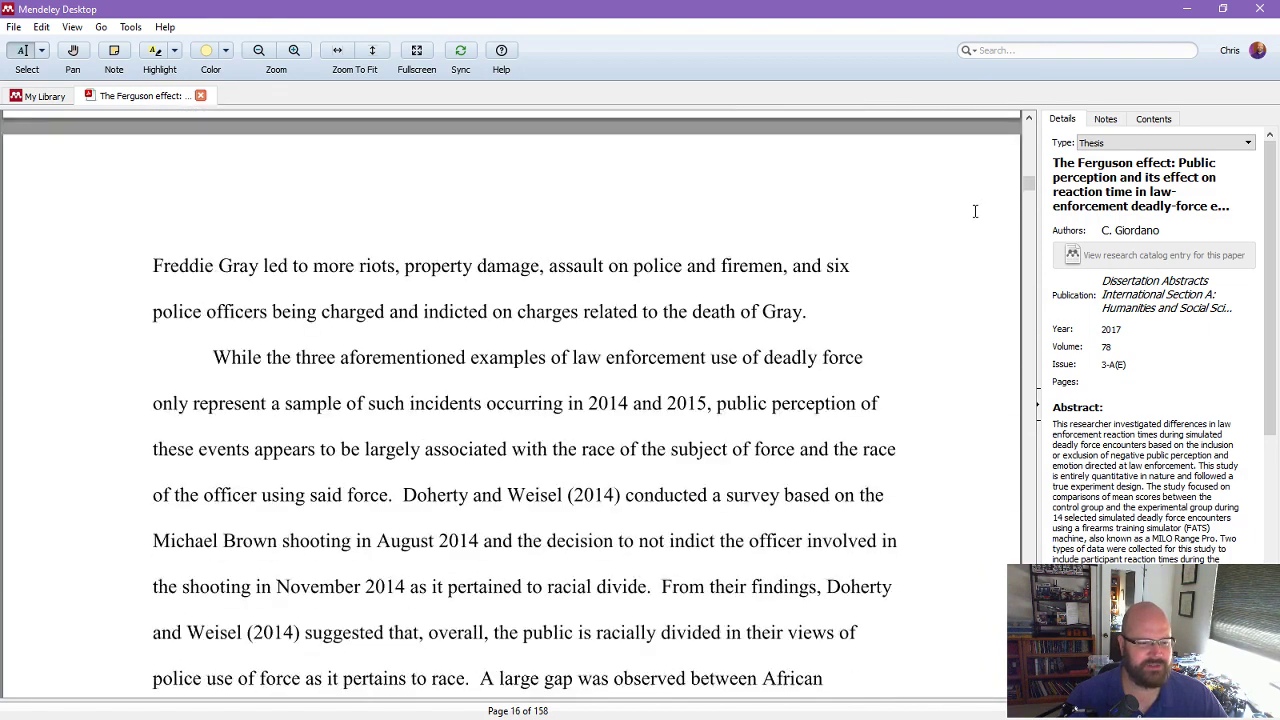
scroll(975, 212, "down", 12)
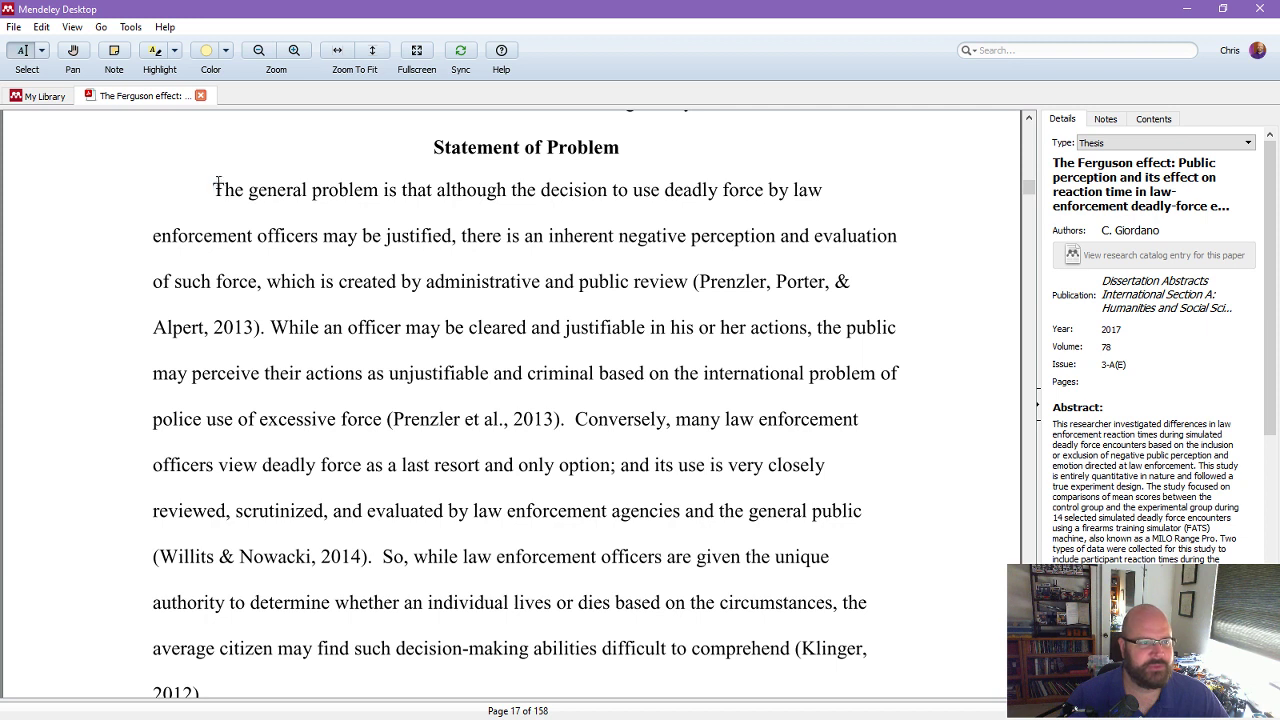
left_click_drag(213, 190, 301, 220)
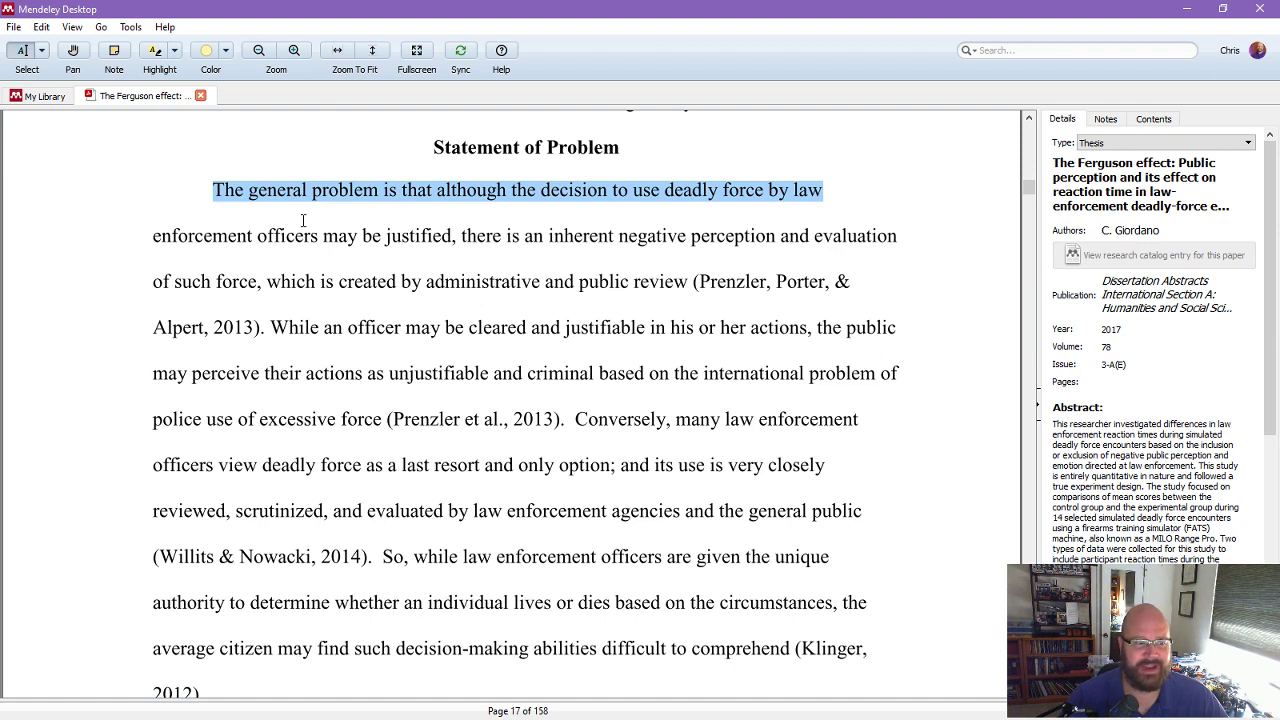
mouse_move(303, 220)
left_mouse_down()
mouse_move(252, 282)
mouse_move(680, 289)
left_mouse_up()
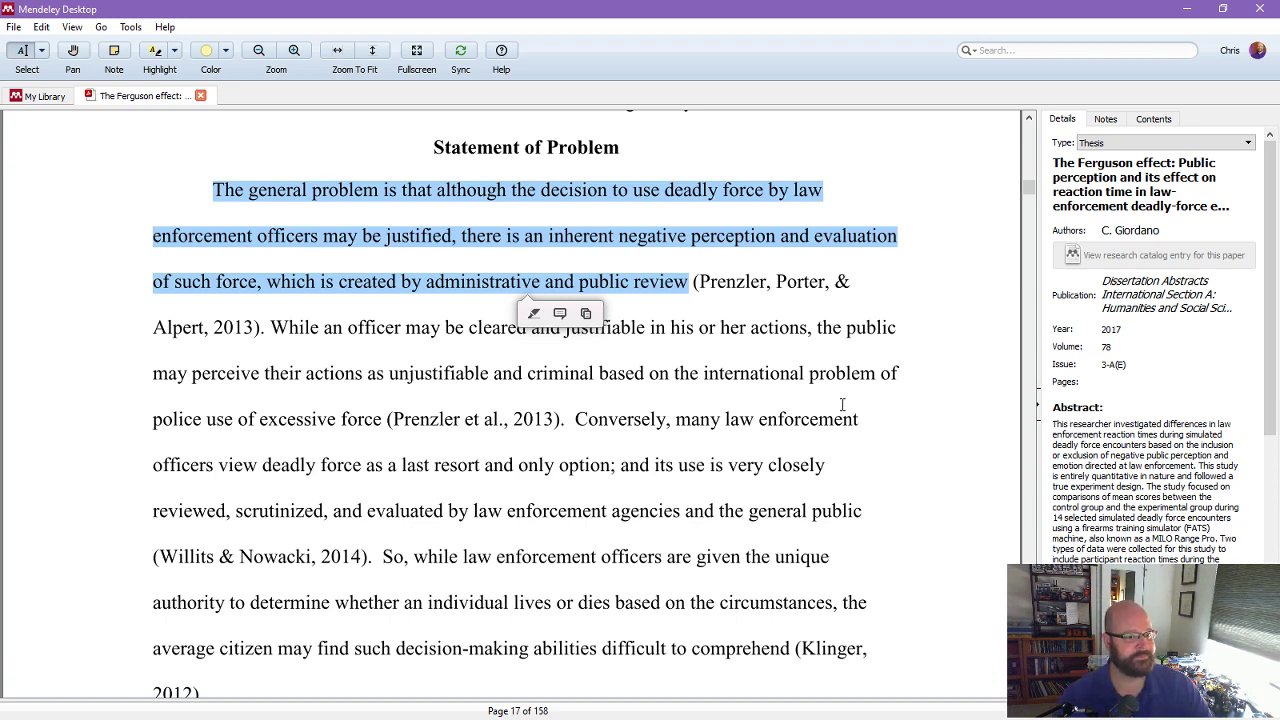
scroll(836, 398, "down", 4)
scroll(836, 398, "down", 3)
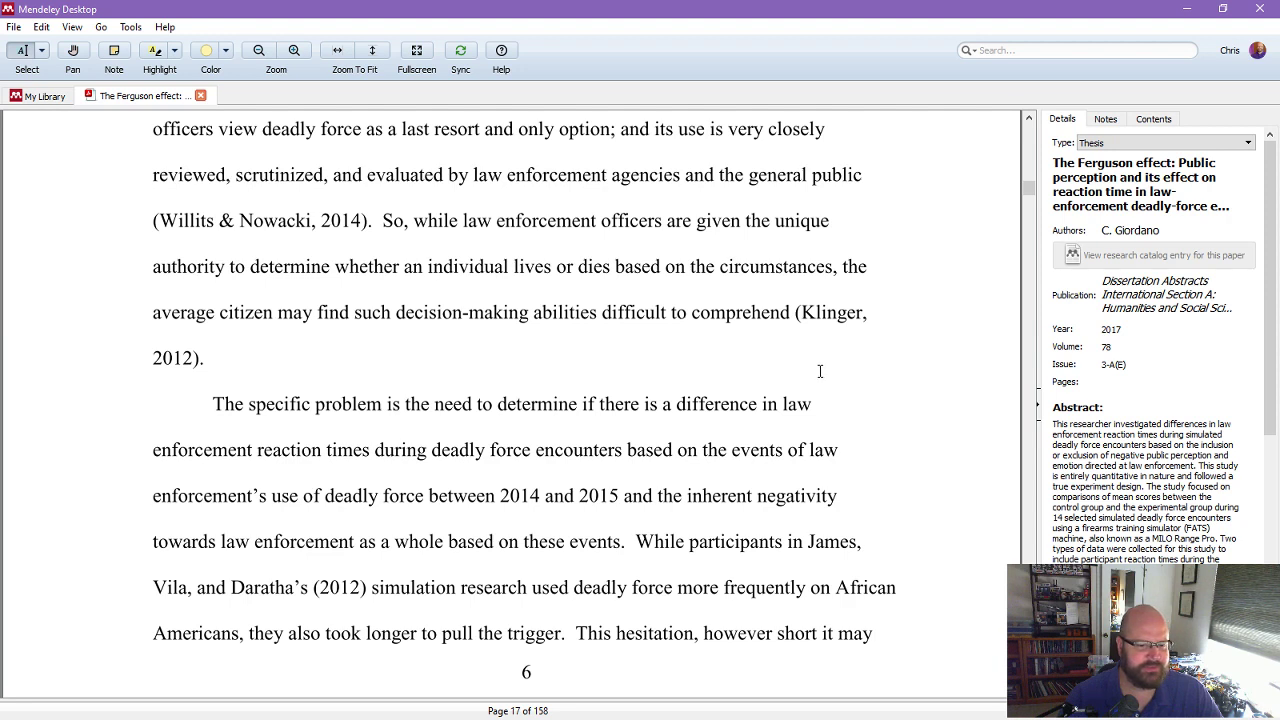
scroll(830, 380, "down", 6)
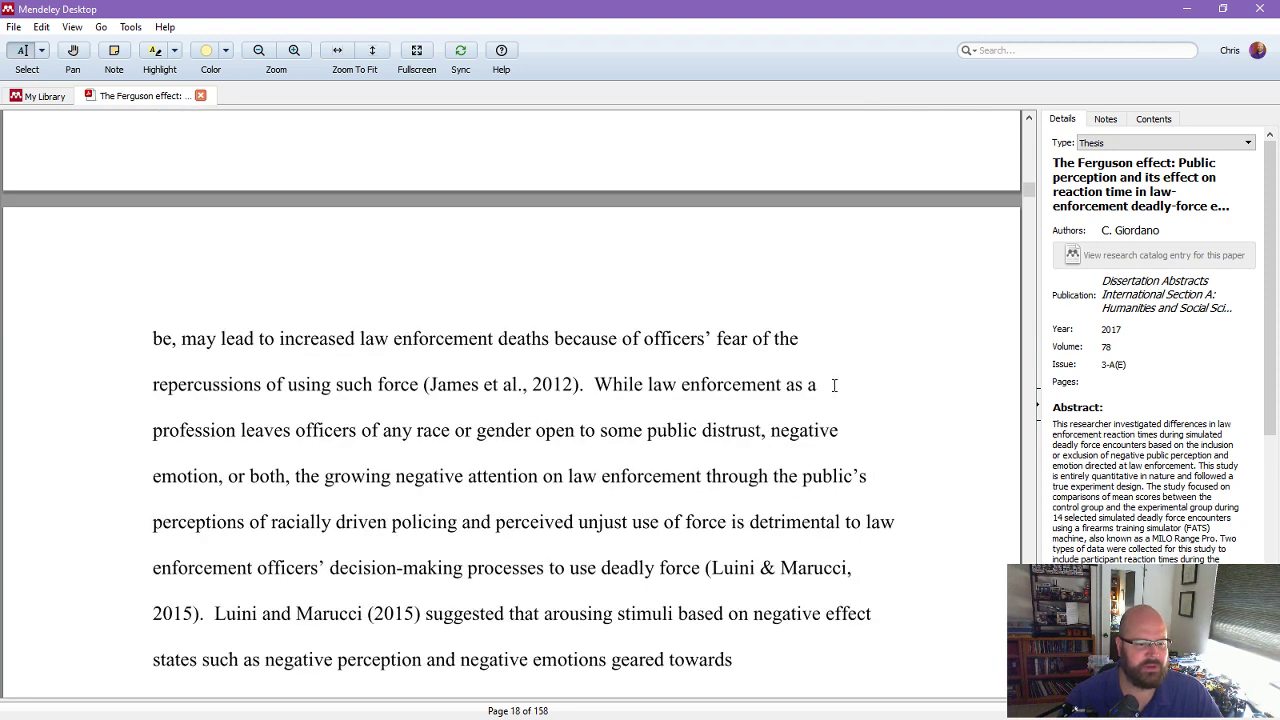
scroll(833, 385, "down", 5)
scroll(836, 385, "down", 5)
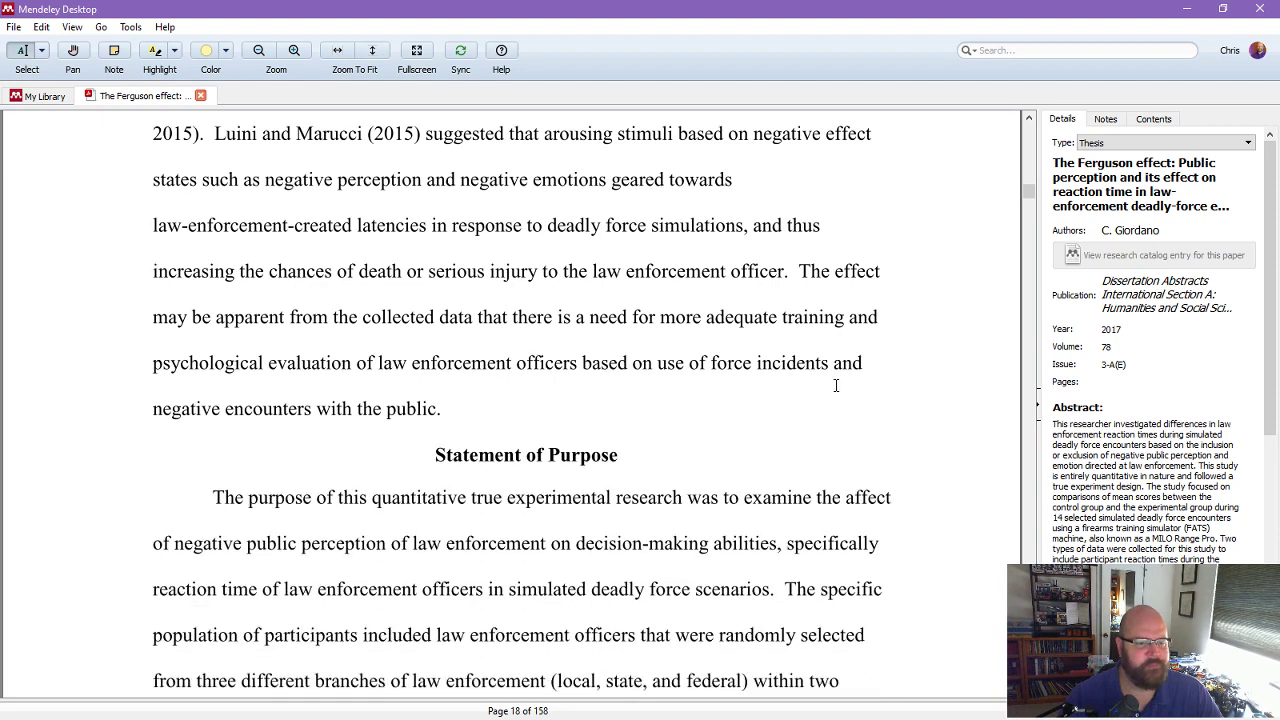
scroll(836, 385, "down", 2)
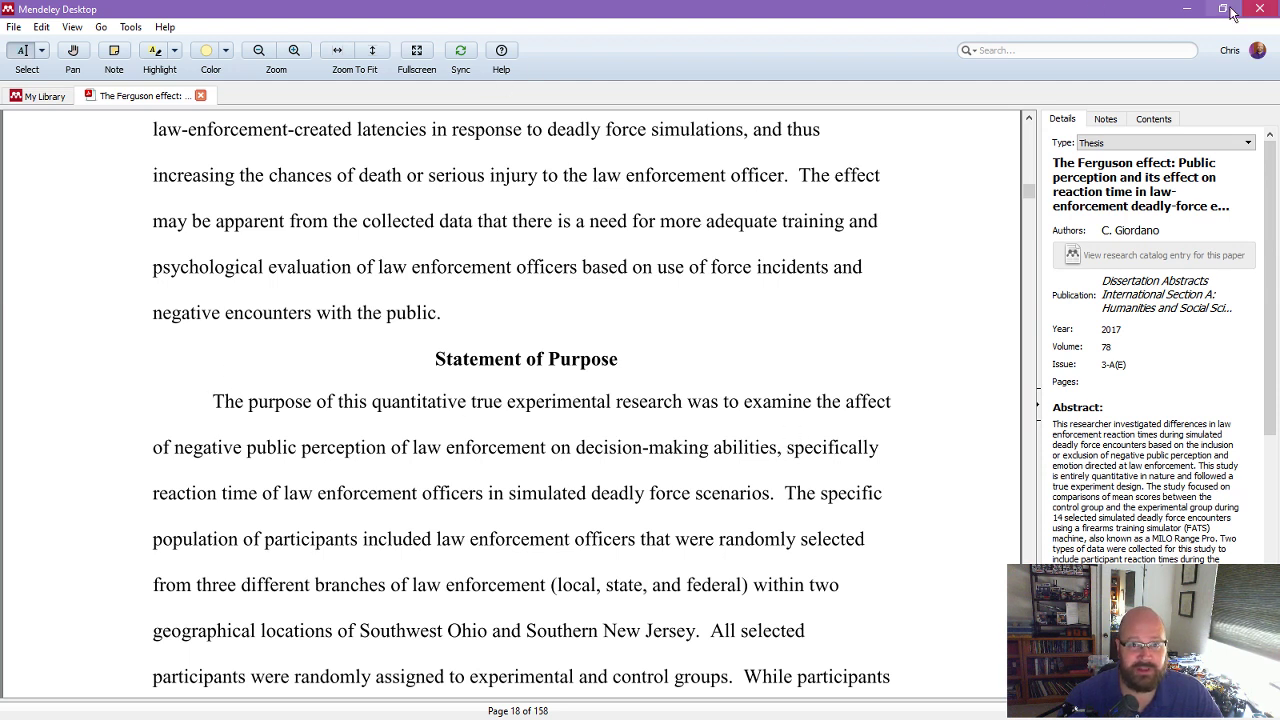
With Word minimized, copy the Ferguson effect thesis as a Formatted Citation, then minimize Mendeley.
left_click(1186, 9)
left_click(1180, 14)
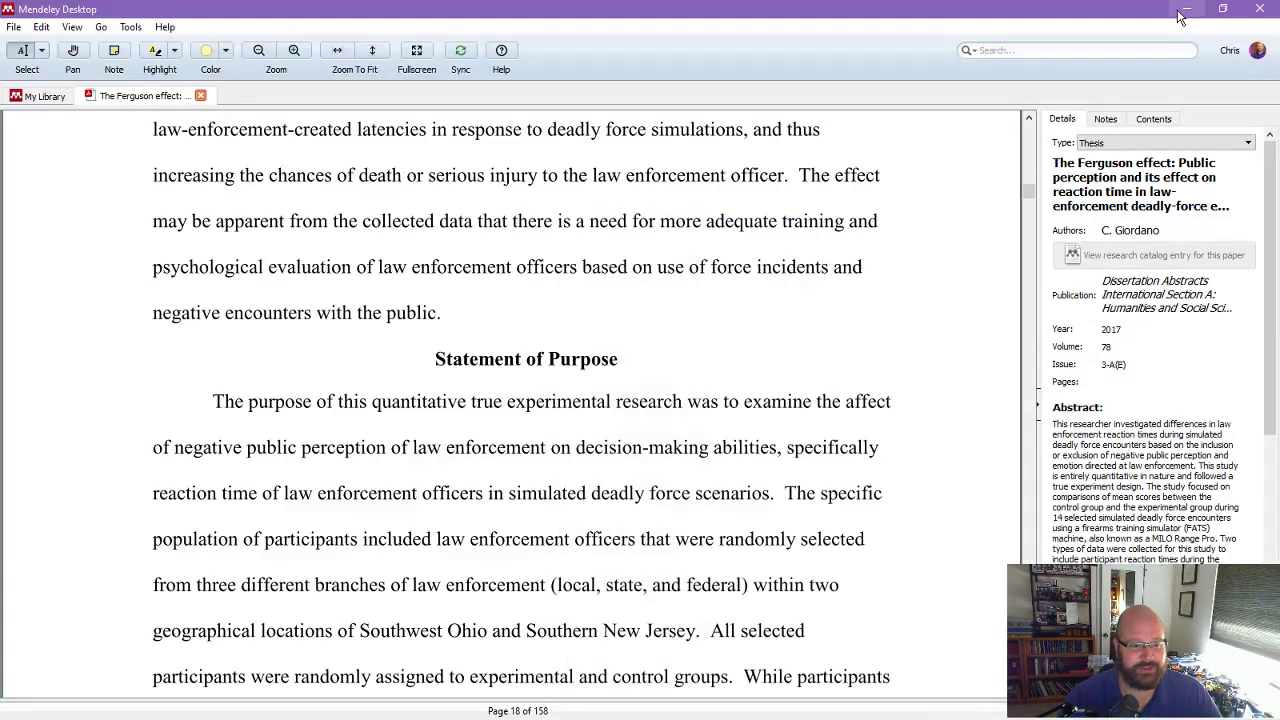
left_click(40, 97)
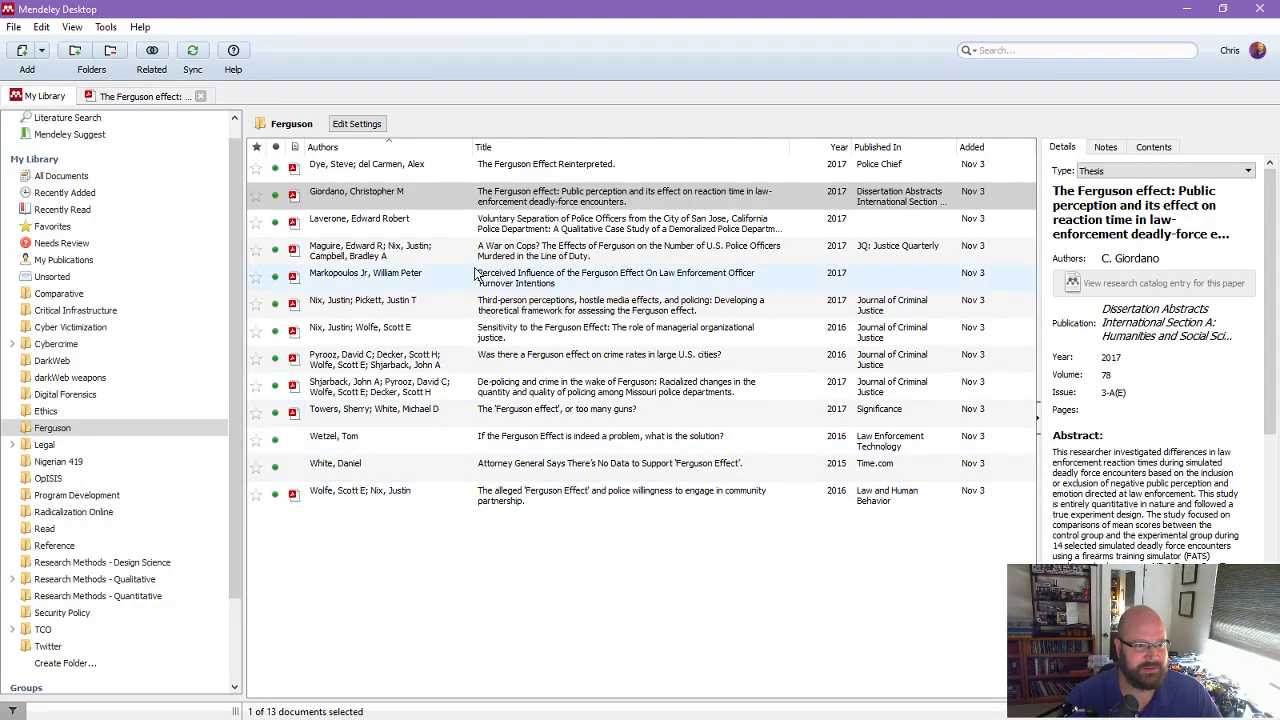
right_click(478, 195)
mouse_move(580, 370)
left_click(718, 373)
left_click(1184, 14)
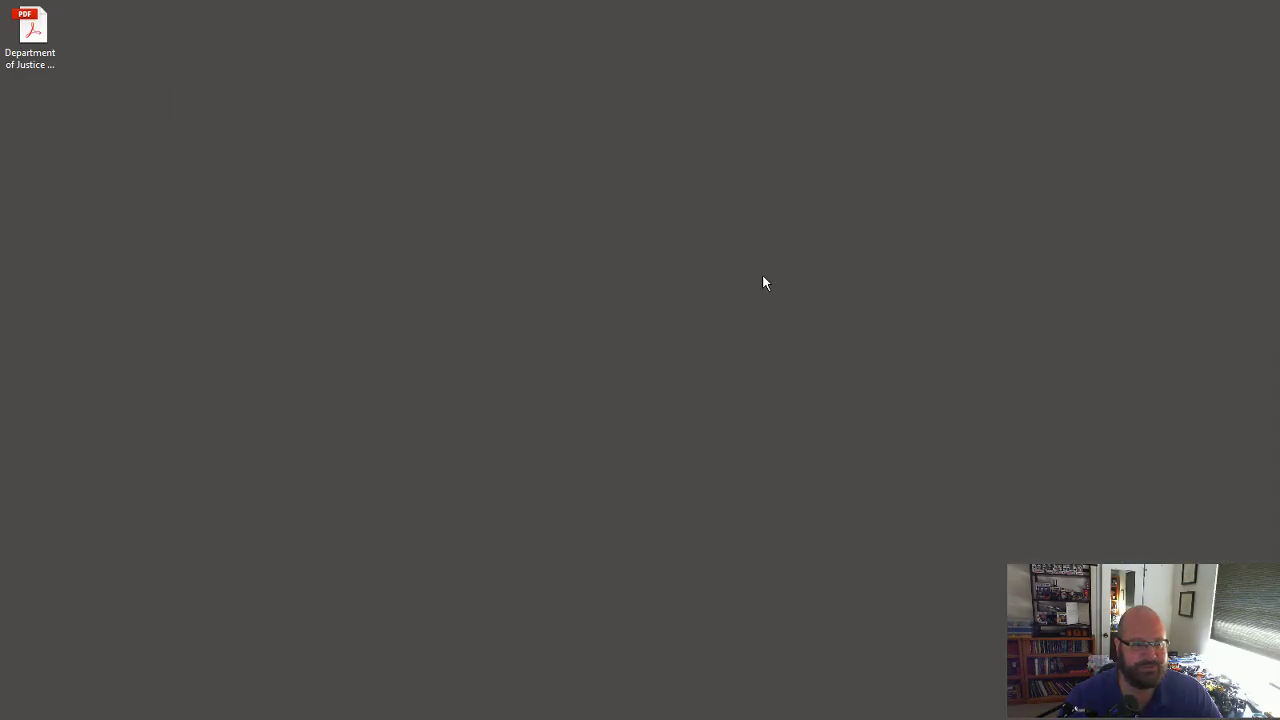
Paste the citation below the questions with Keep Source Formatting and give it 2.0 line spacing.
key("alt+Tab")
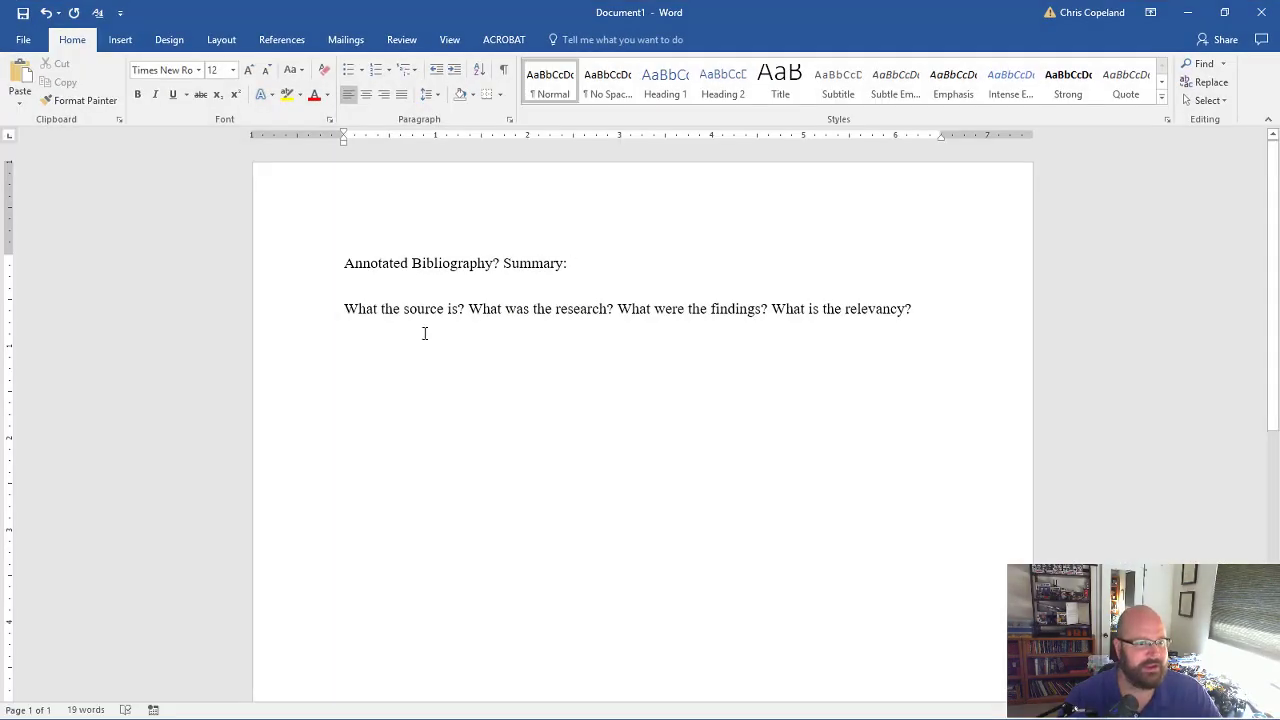
right_click(388, 355)
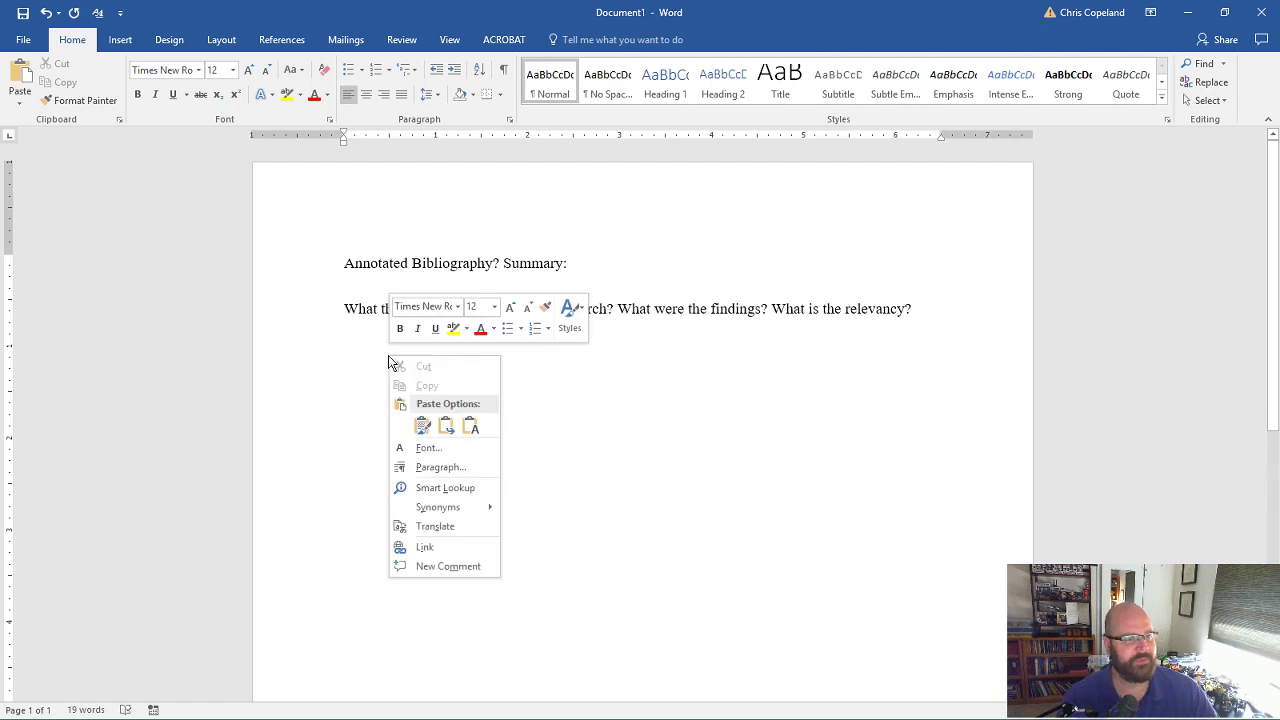
left_click(471, 427)
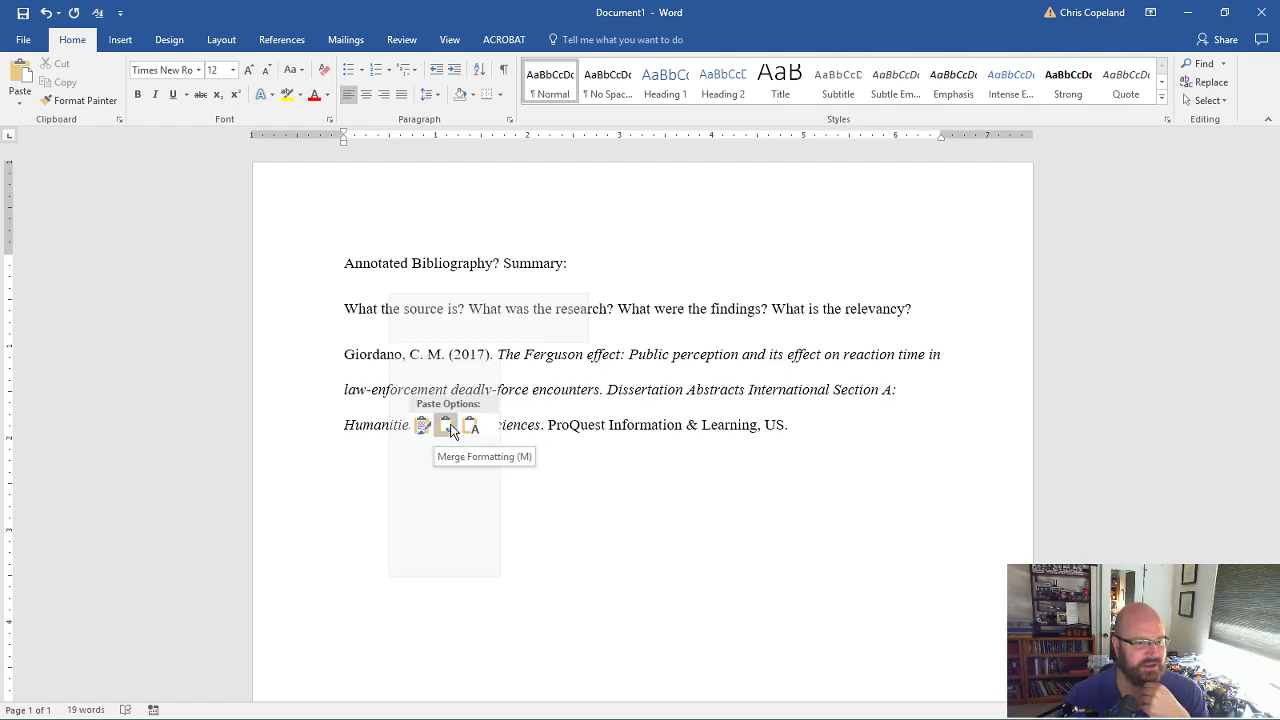
left_click(424, 427)
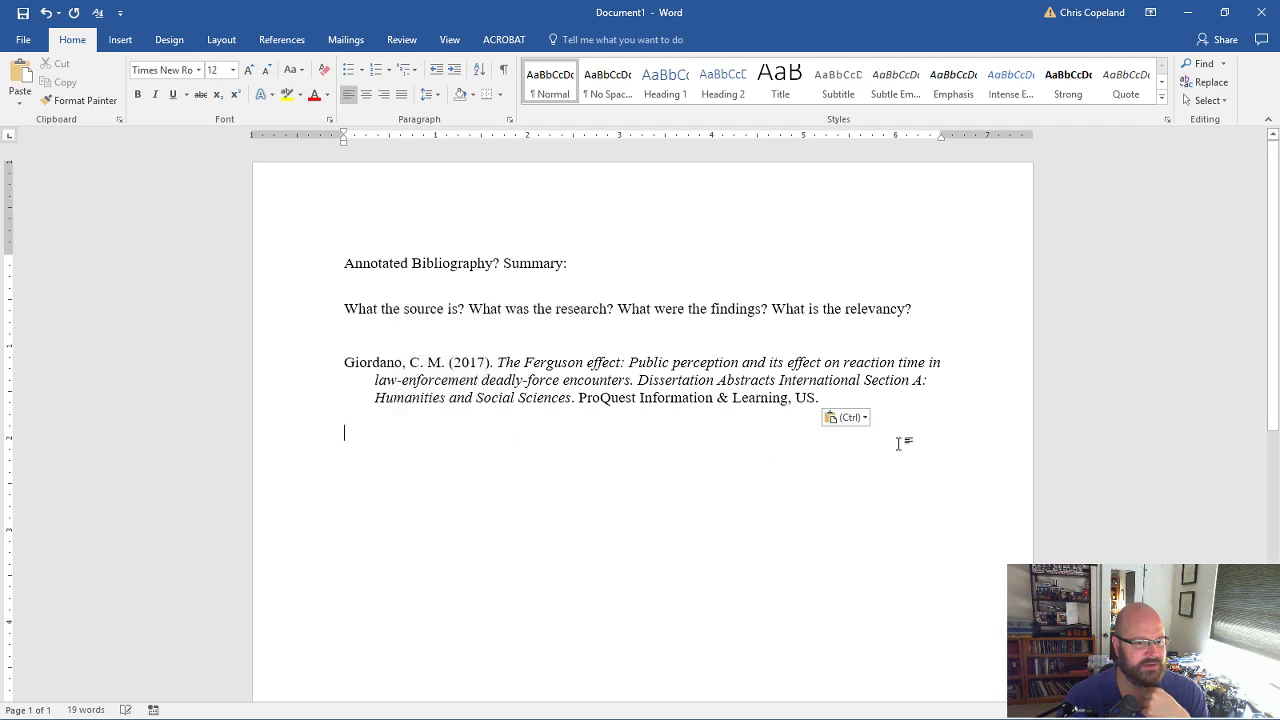
left_click_drag(346, 431, 346, 363)
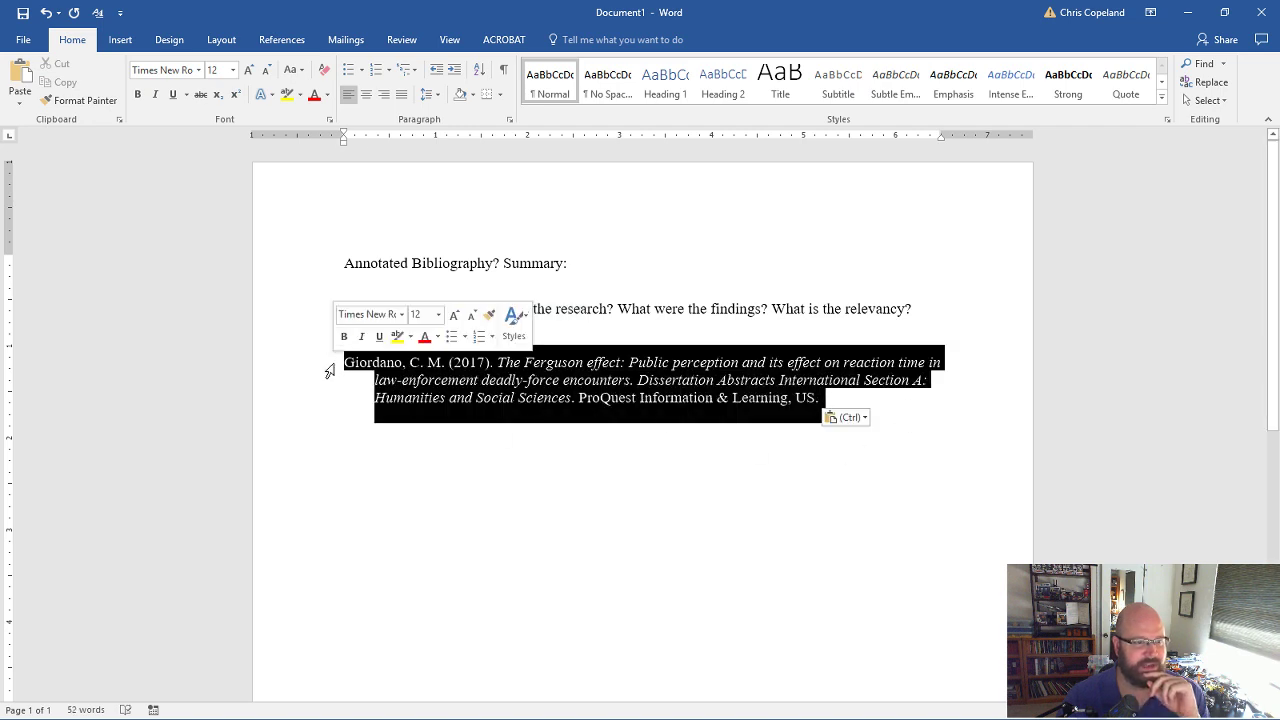
left_click(427, 94)
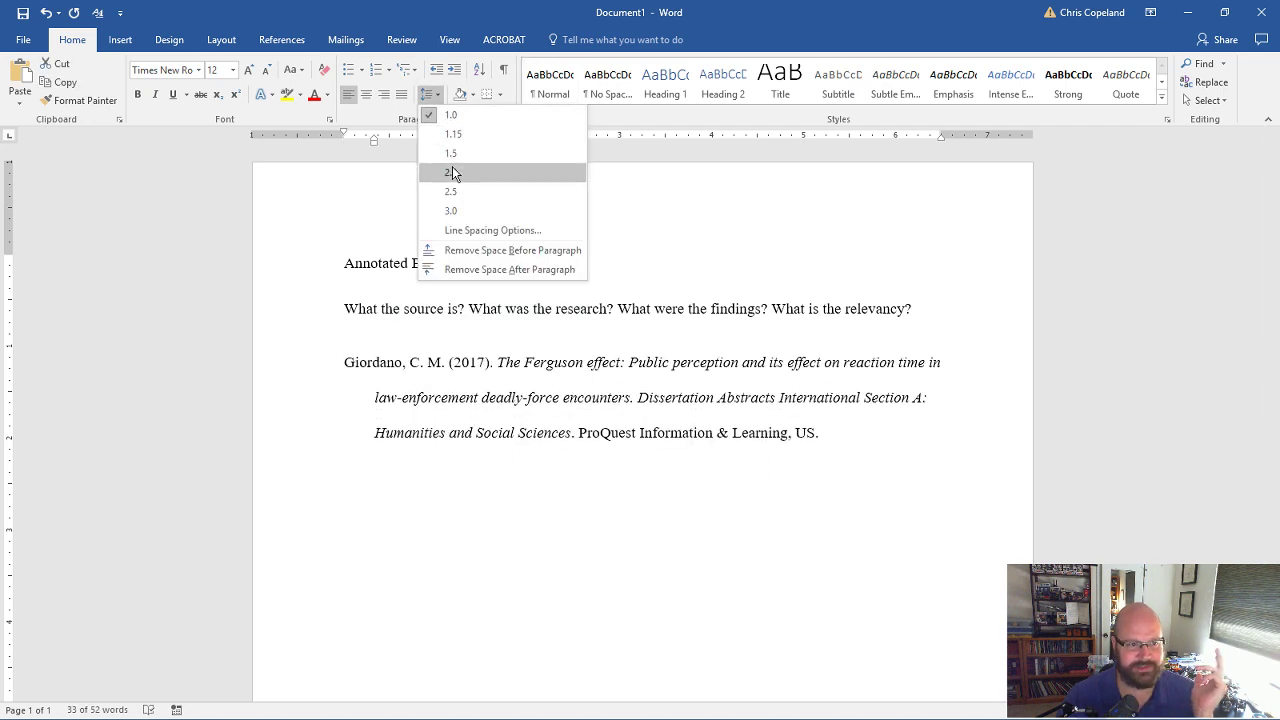
left_click(452, 166)
On a new line below the citation, begin the summary: 'The research conducted by Giordano examined the'.
left_click(843, 425)
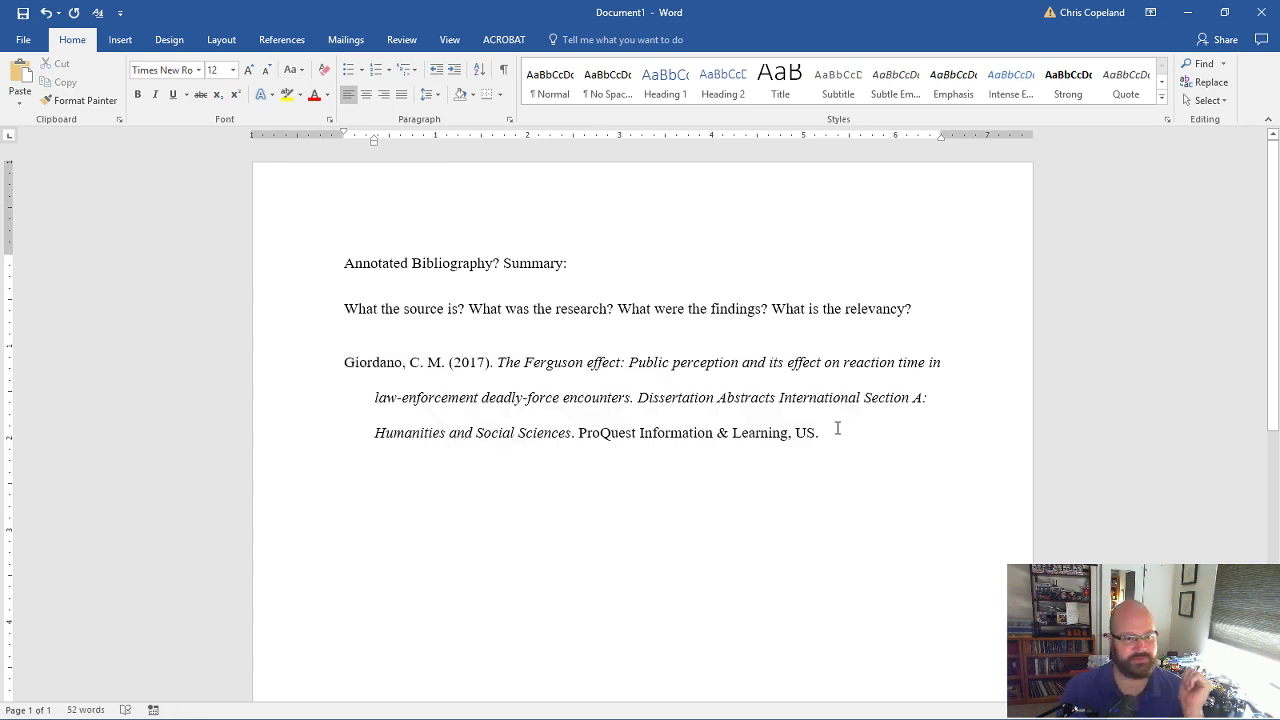
key("Return")
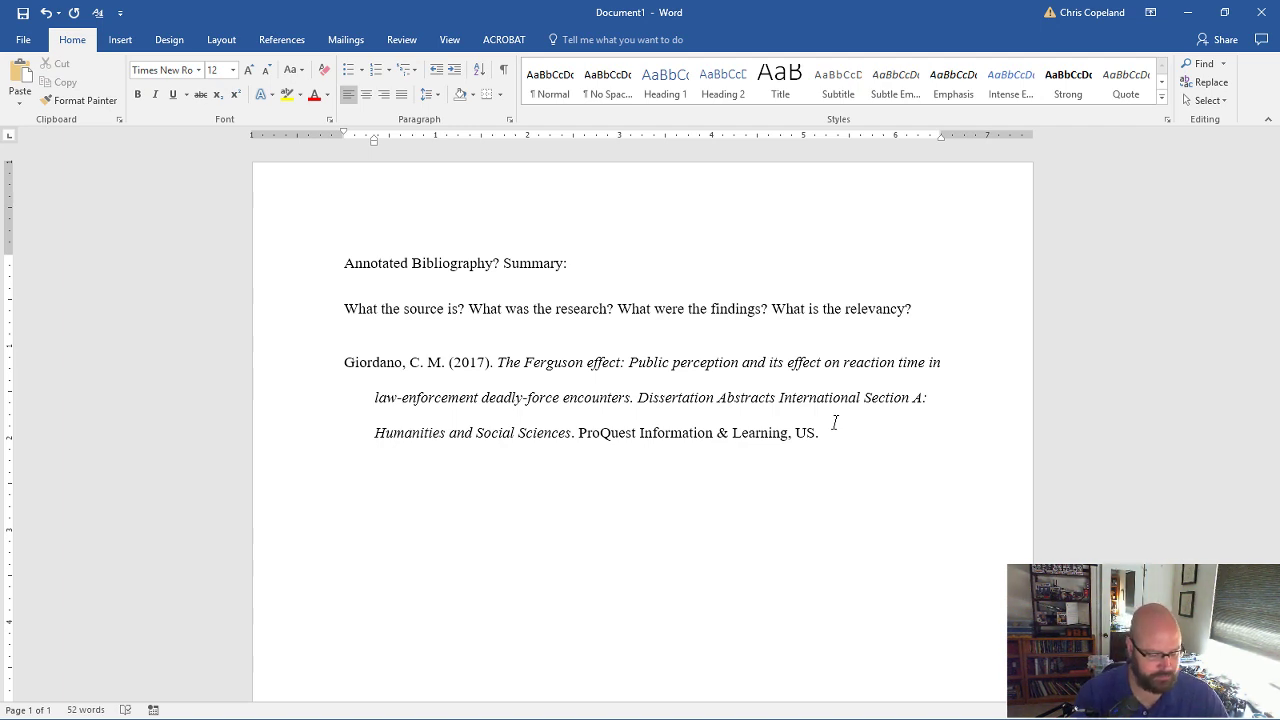
type("The research conducted by ")
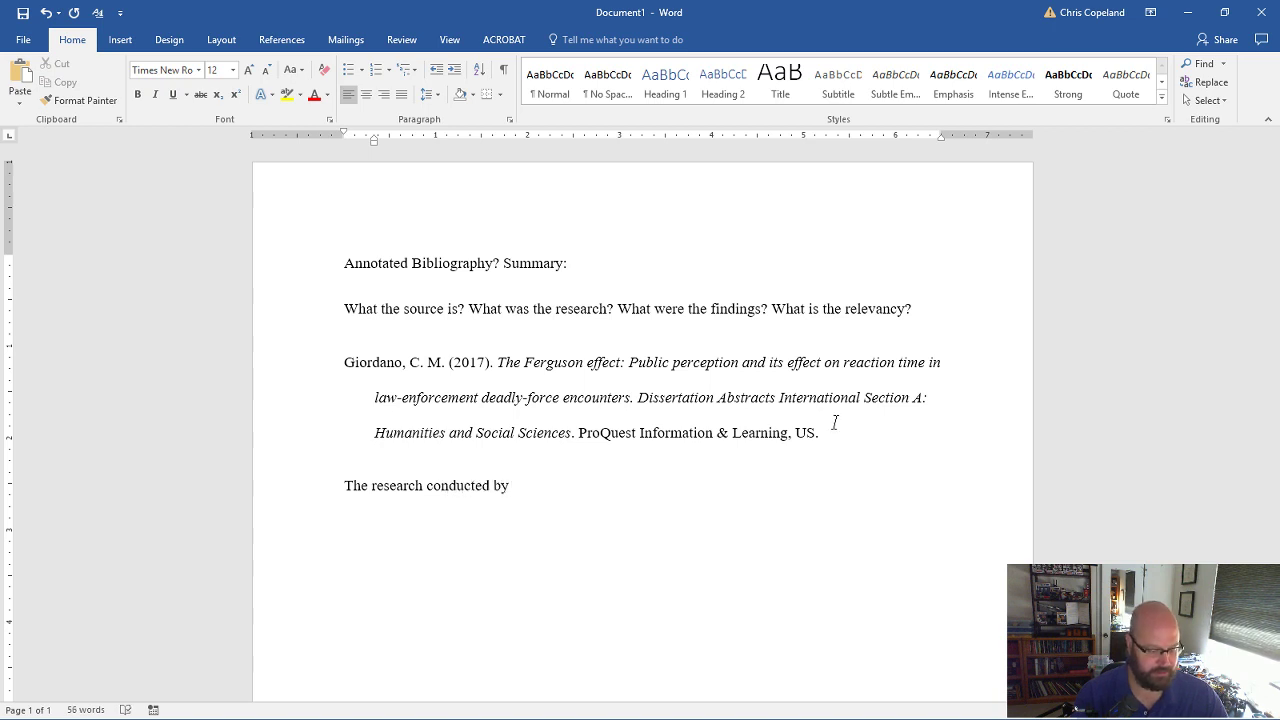
type("Gio")
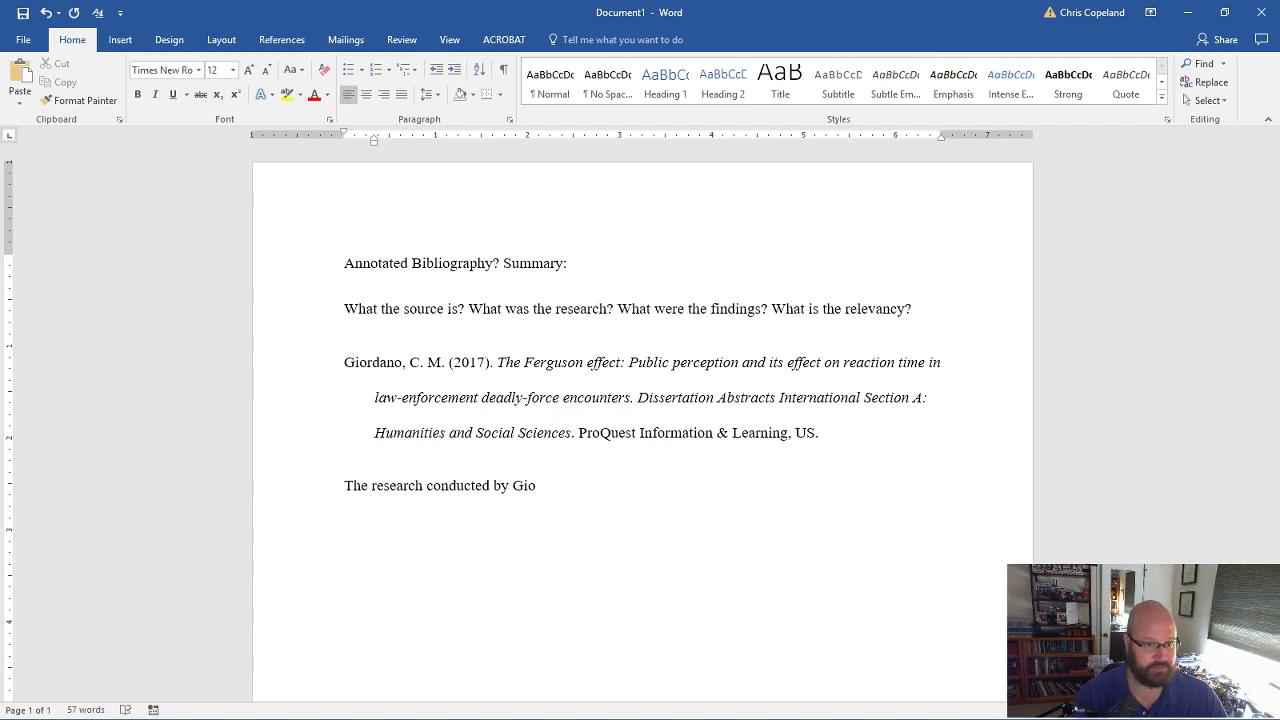
type("r")
type("dano ea")
type("sy")
key("BackSpace")
key("BackSpace")
key("BackSpace")
type("x")
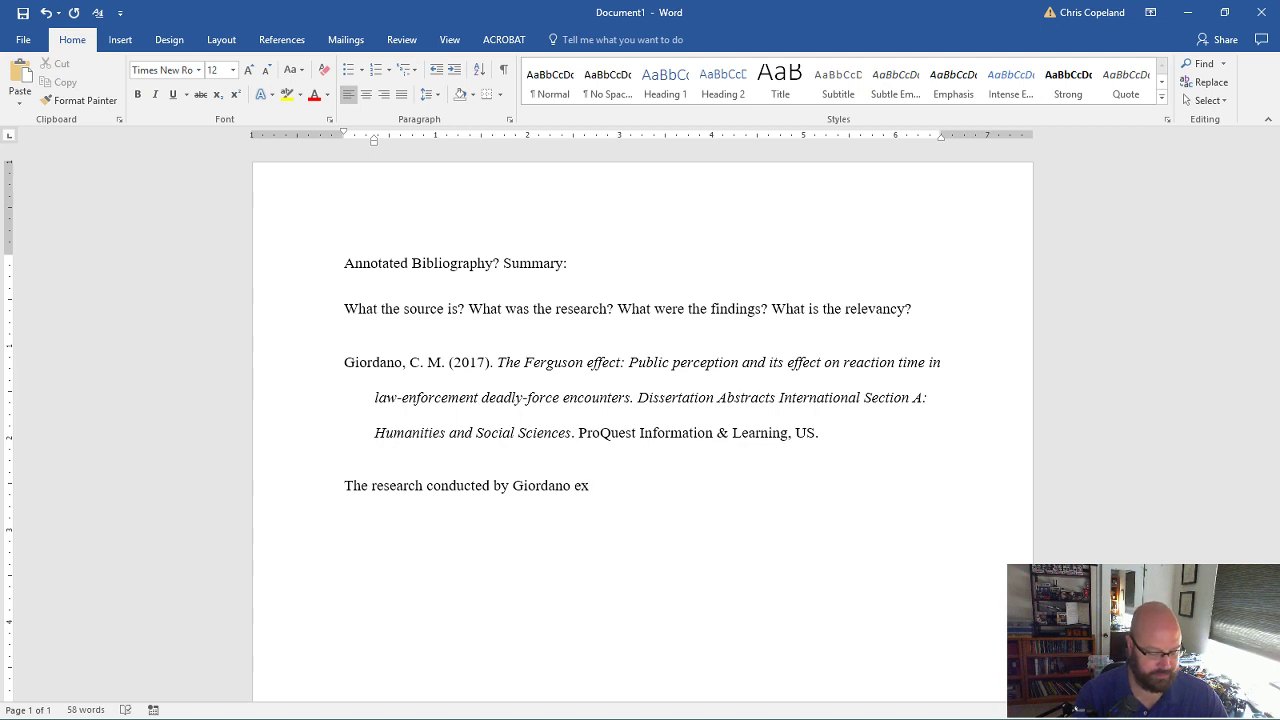
type("amined the")
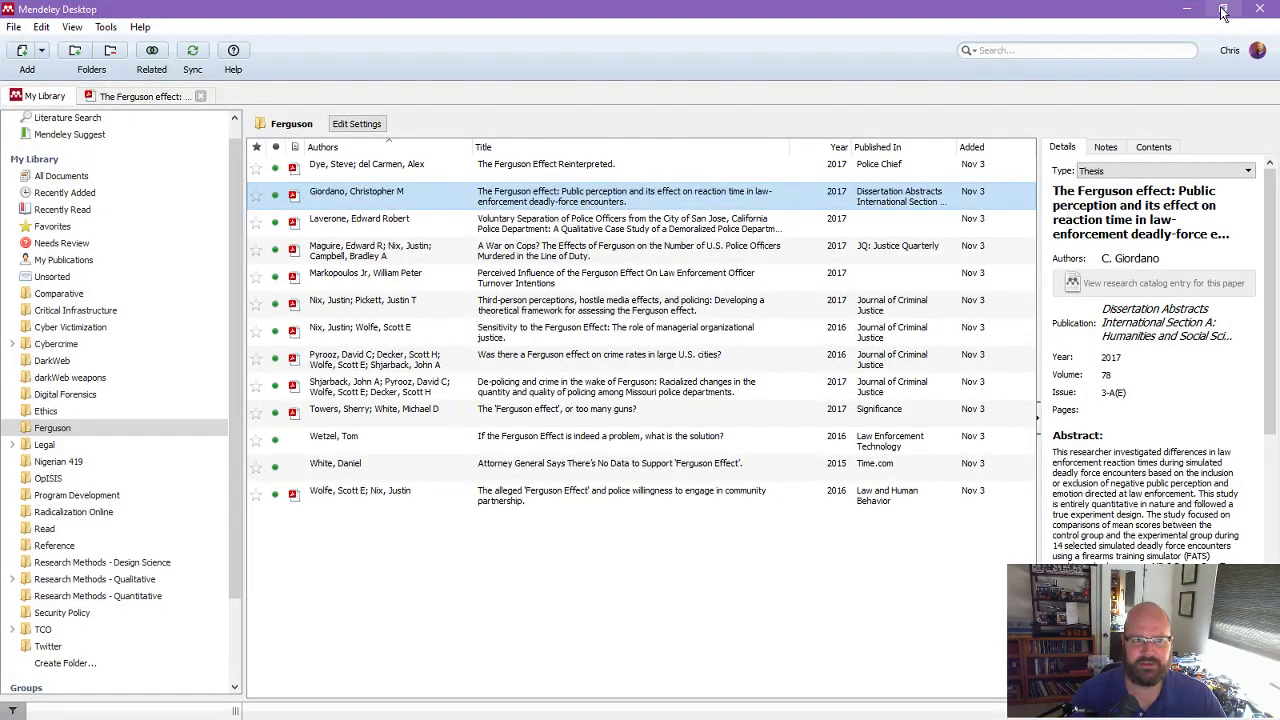
Minimize Mendeley to bring the Word bibliography back into view.
left_click(1222, 10)
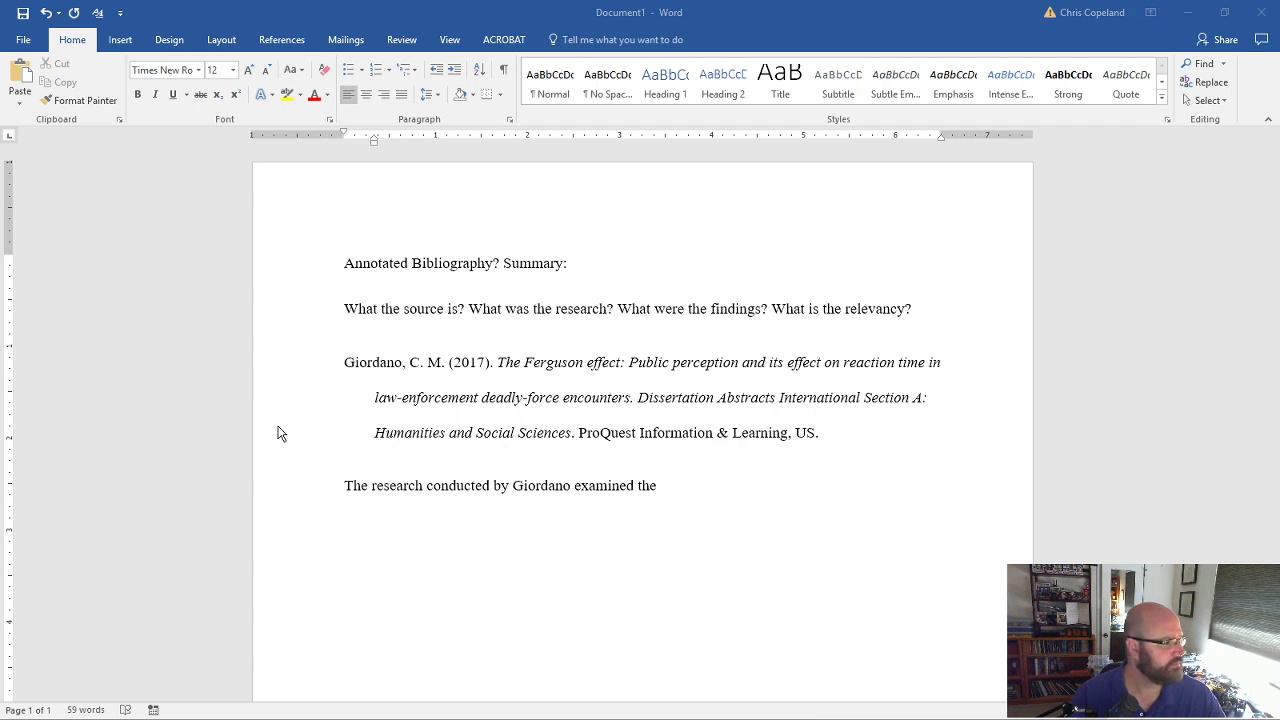
Continue the summary with 'impact of negative public perception on the de' and remove its hanging indent.
left_click(691, 487)
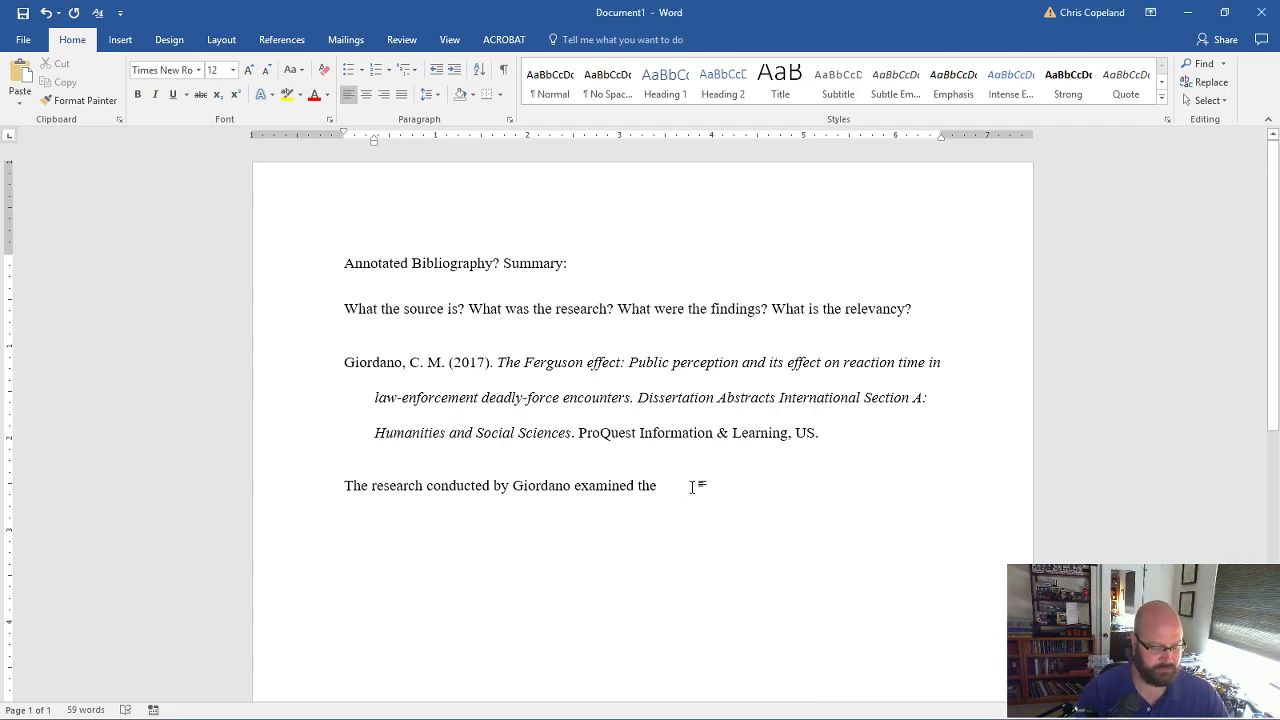
type("impact of")
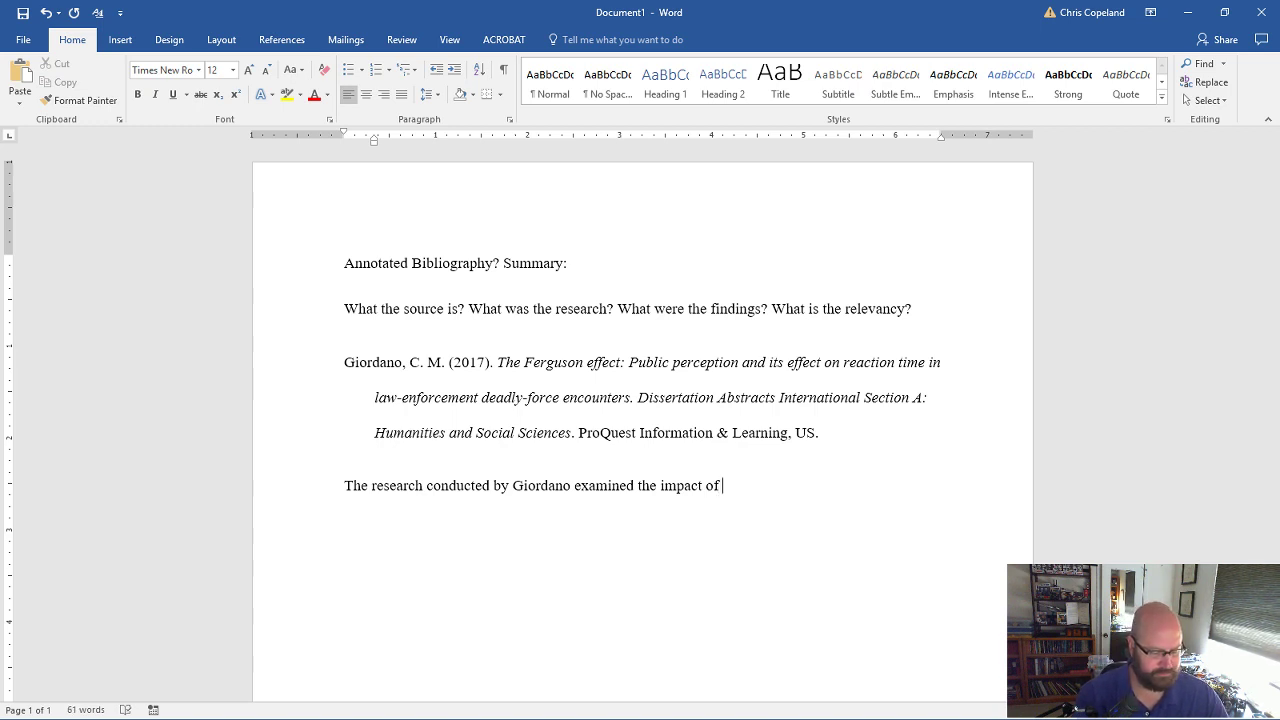
type(" negative")
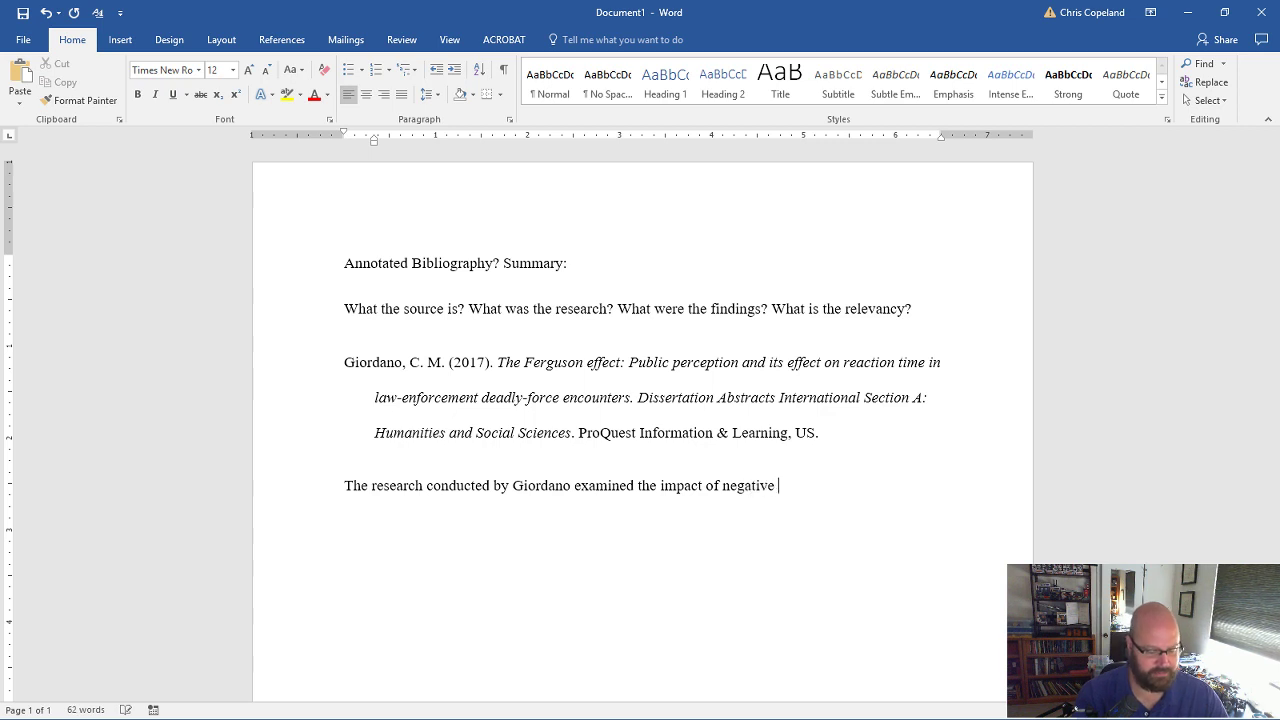
type(" publix")
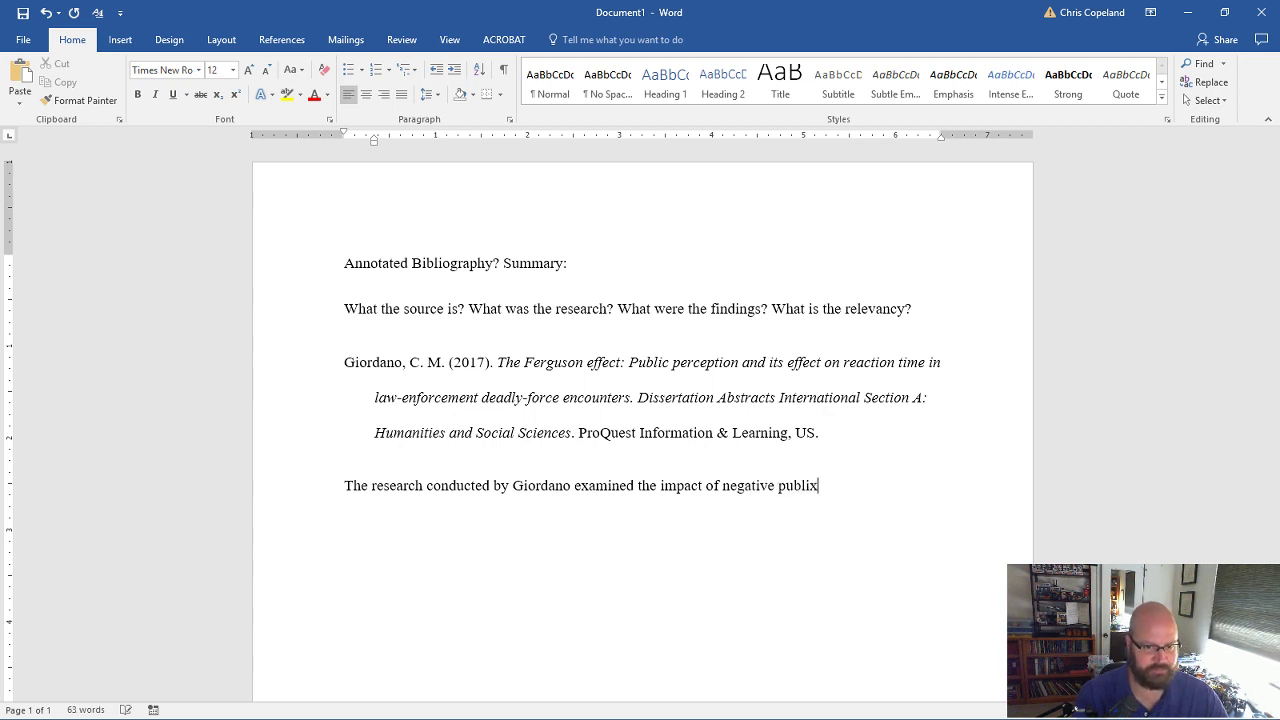
key("BackSpace")
type("c percev")
key("BackSpace")
type("ption on the ")
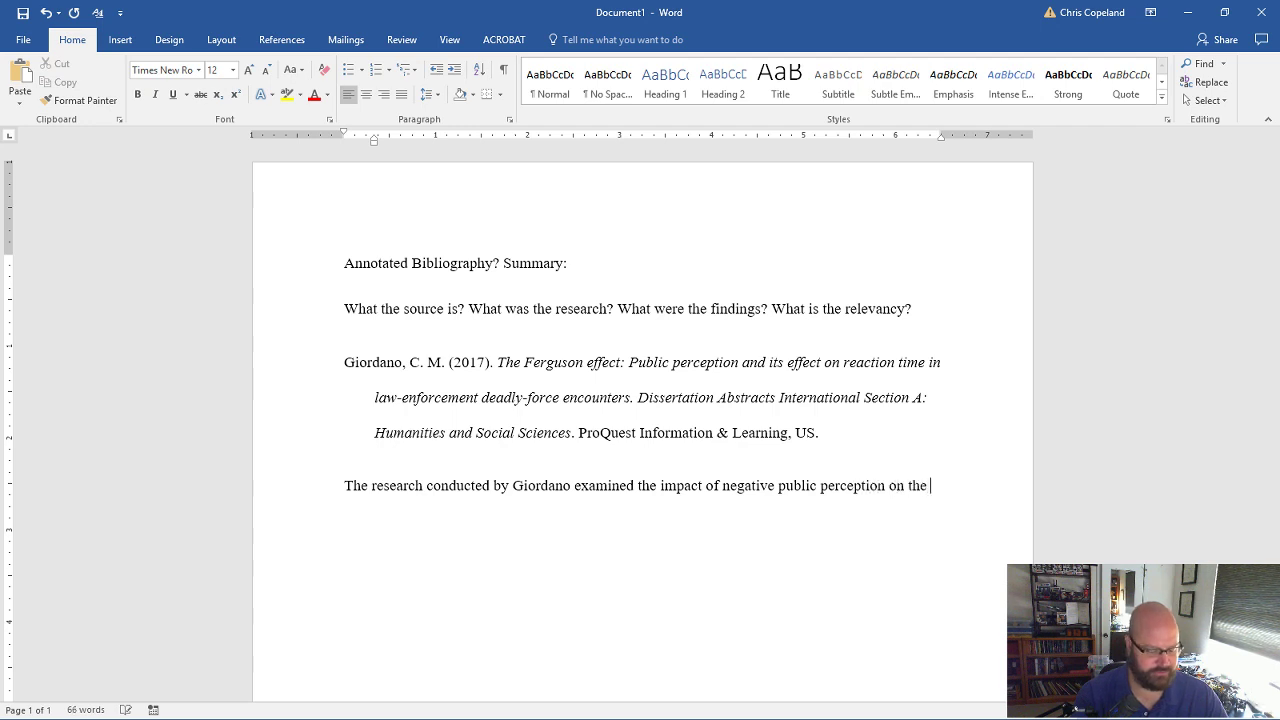
type("dec")
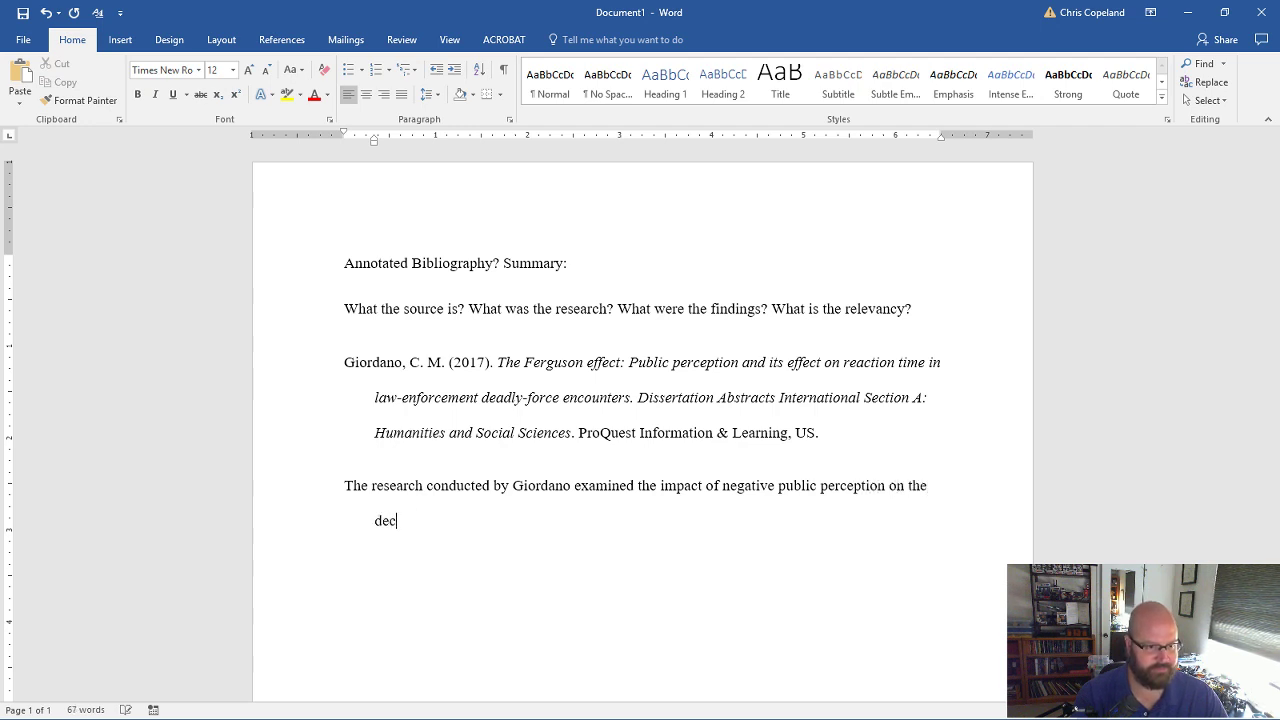
key("BackSpace")
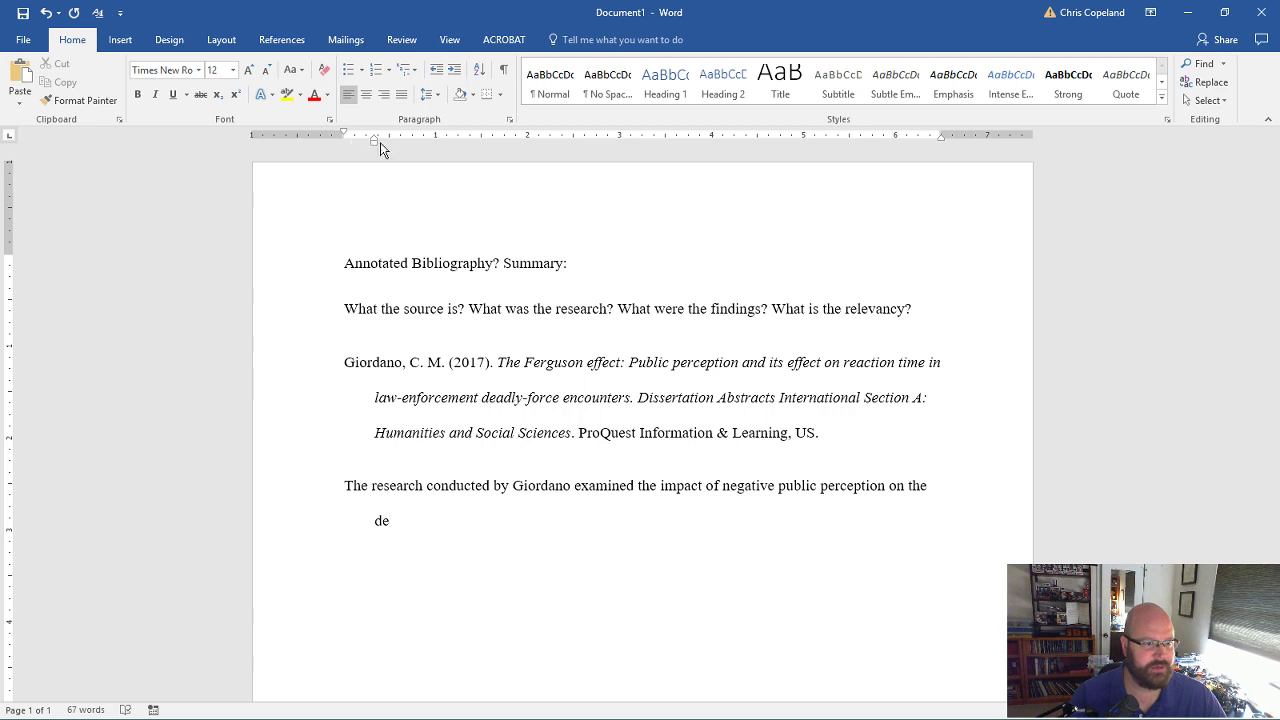
left_click_drag(375, 142, 344, 142)
Finish the sentence with 'decision making of law enforcement agencies in simulated use of force scenarios.'.
type("cision makk")
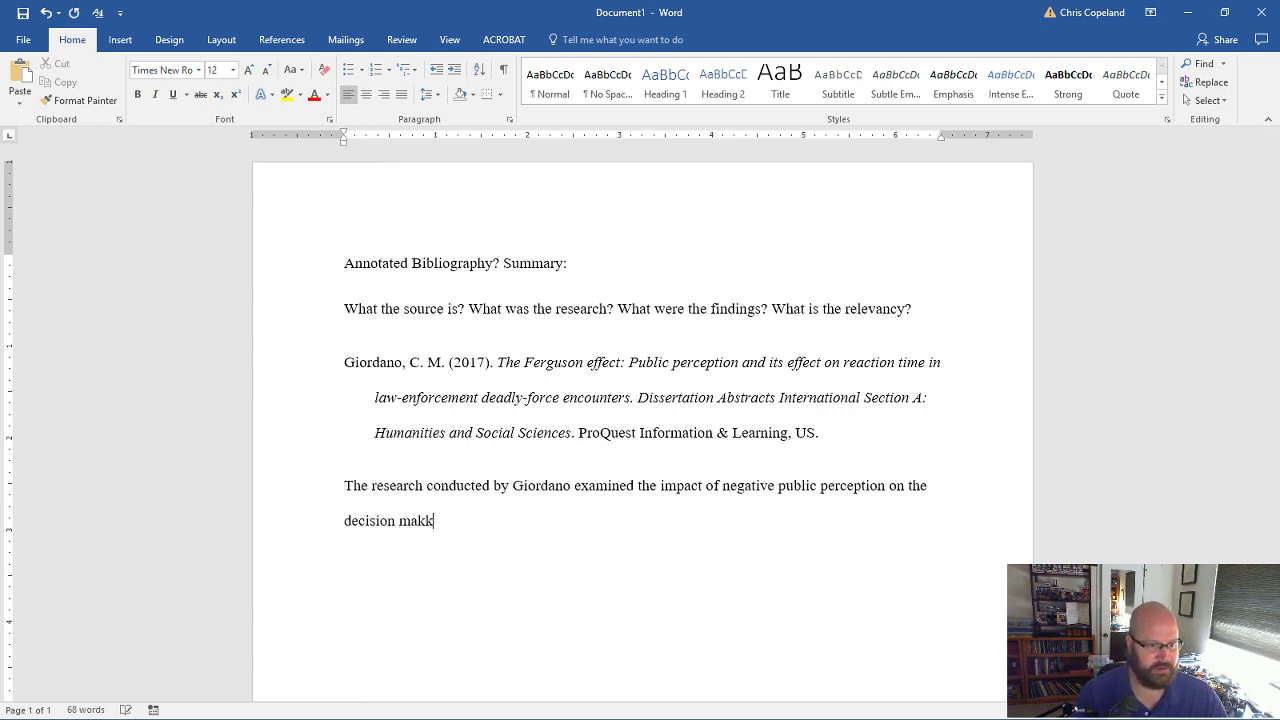
key("BackSpace")
key("BackSpace")
type("king")
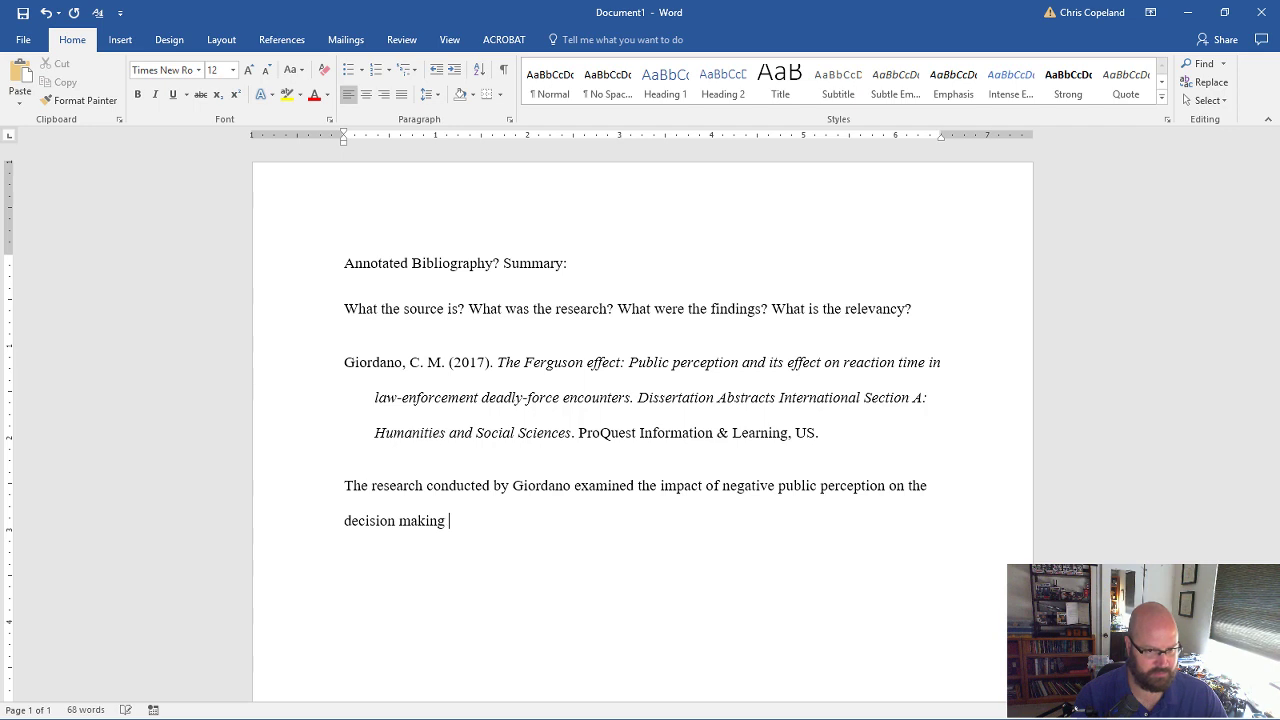
type("of a")
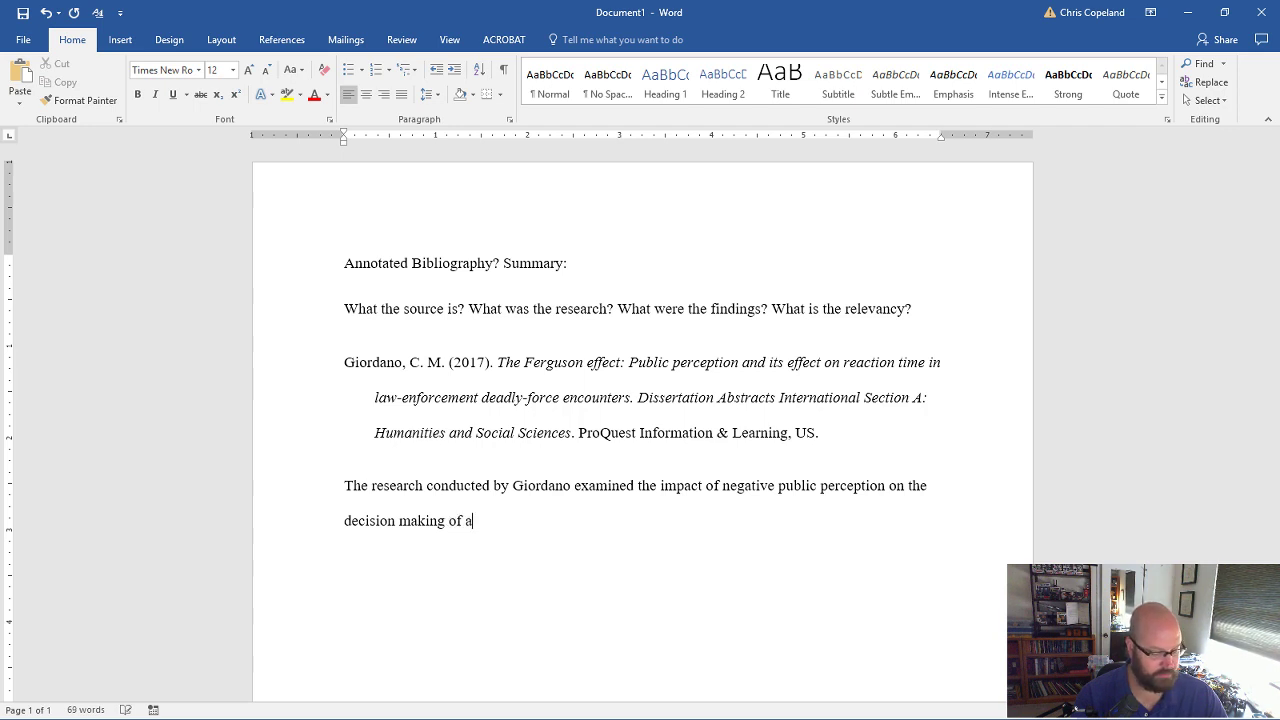
type("gencites")
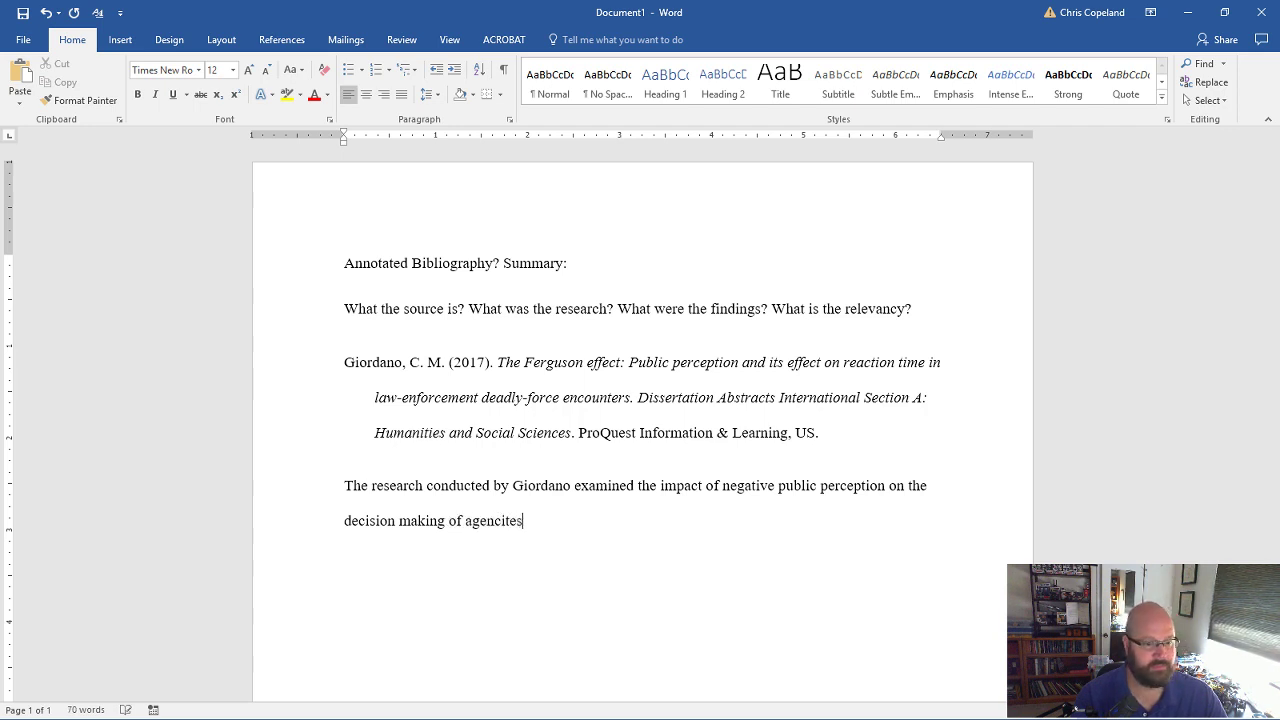
key("BackSpace")
key("BackSpace")
key("BackSpace")
key("BackSpace")
key("BackSpace")
key("BackSpace")
key("BackSpace")
key("BackSpace")
key("BackSpace")
key("BackSpace")
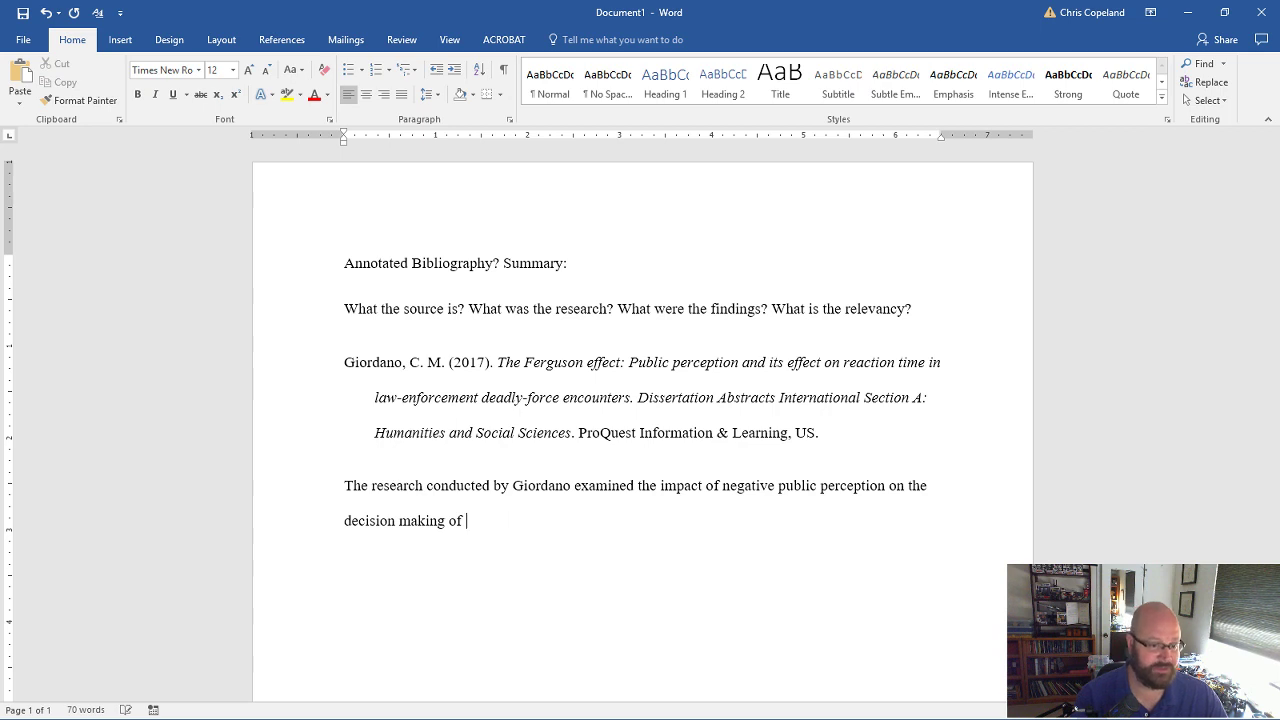
type("law enforce")
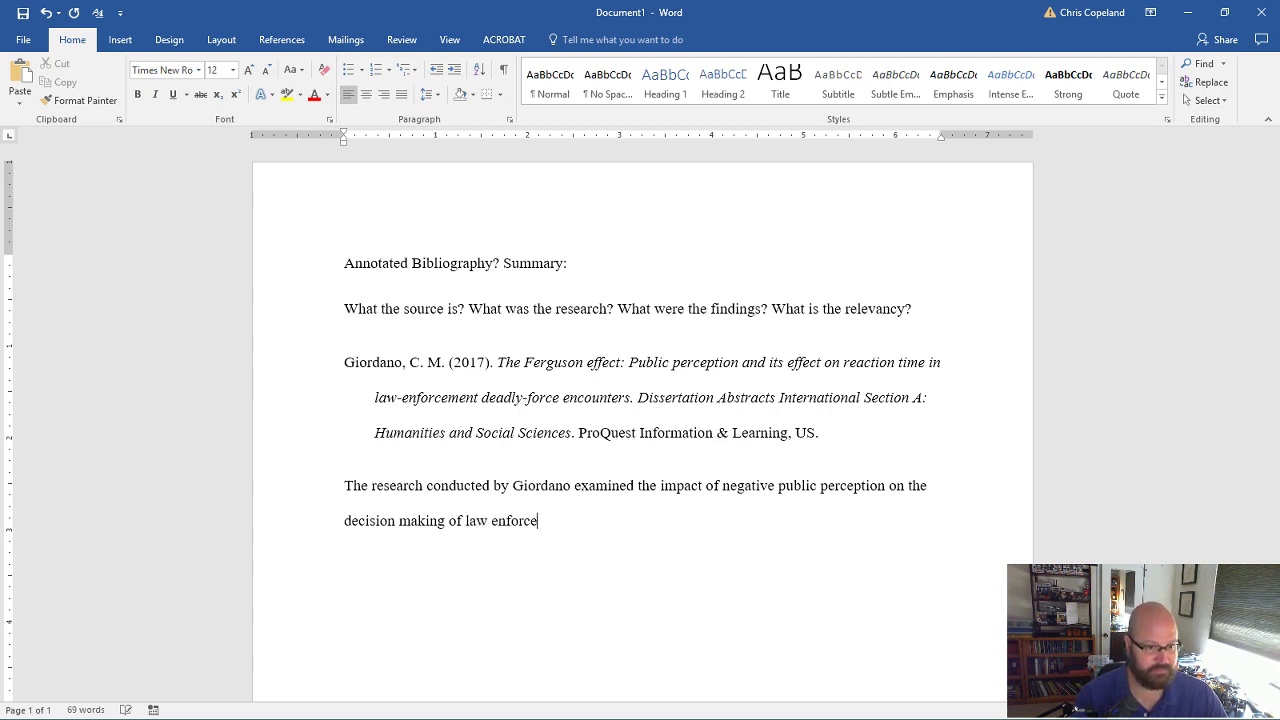
type("ment agencis")
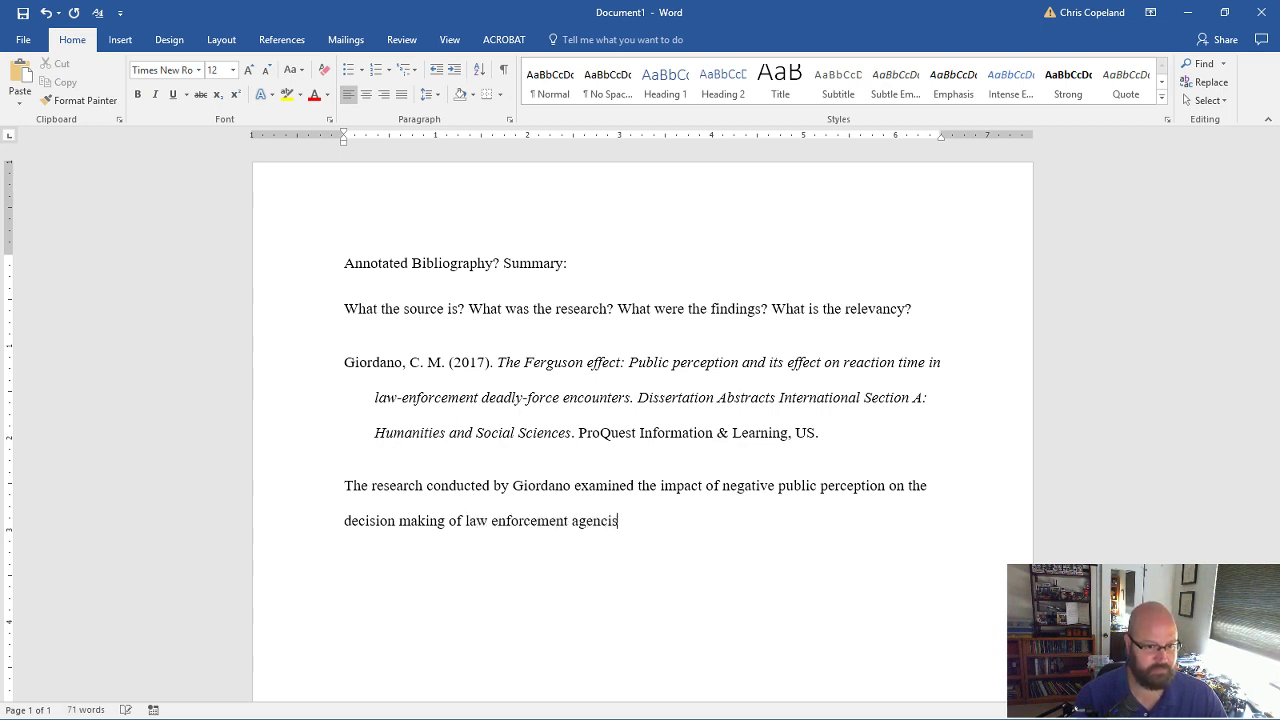
key("BackSpace")
type("es ")
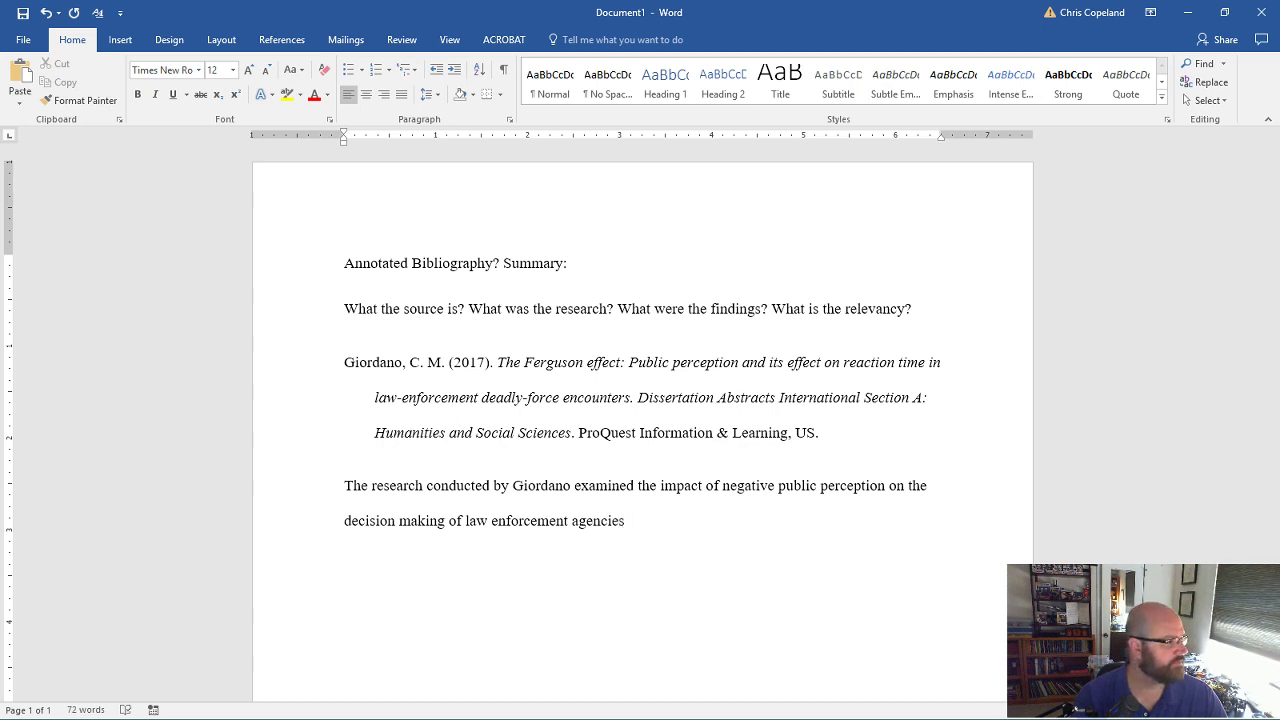
type("in ")
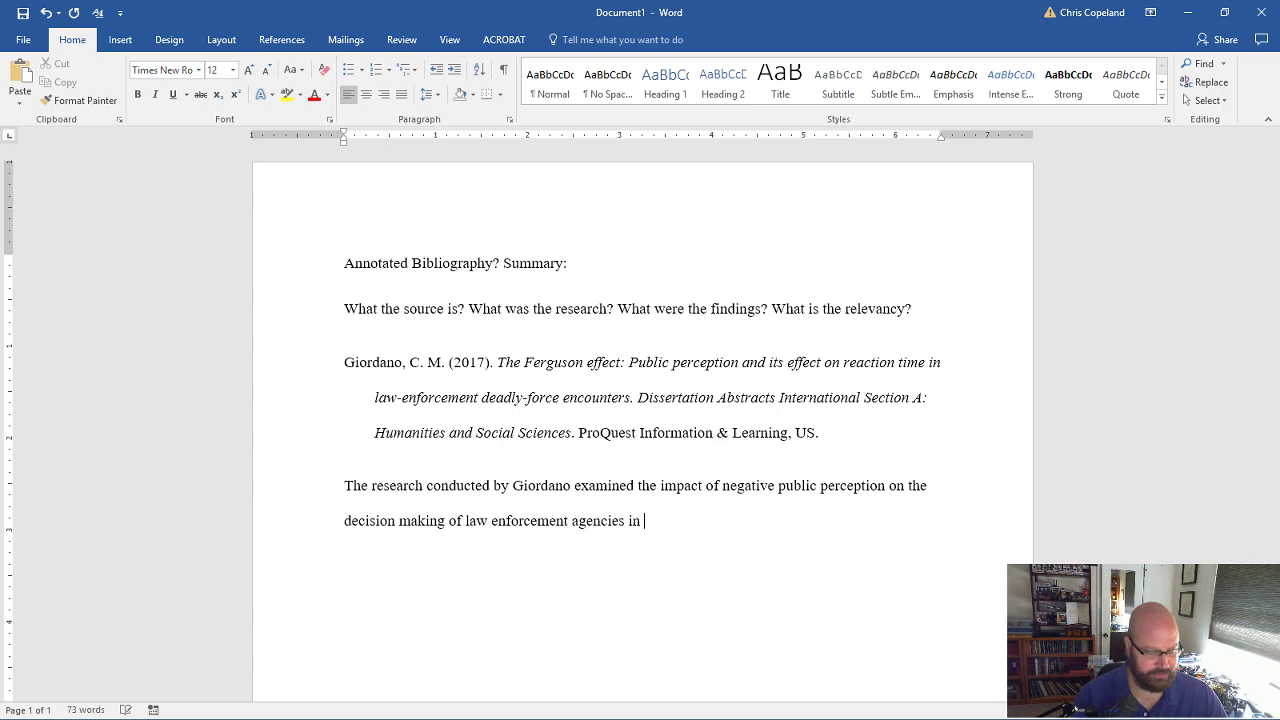
type("simul")
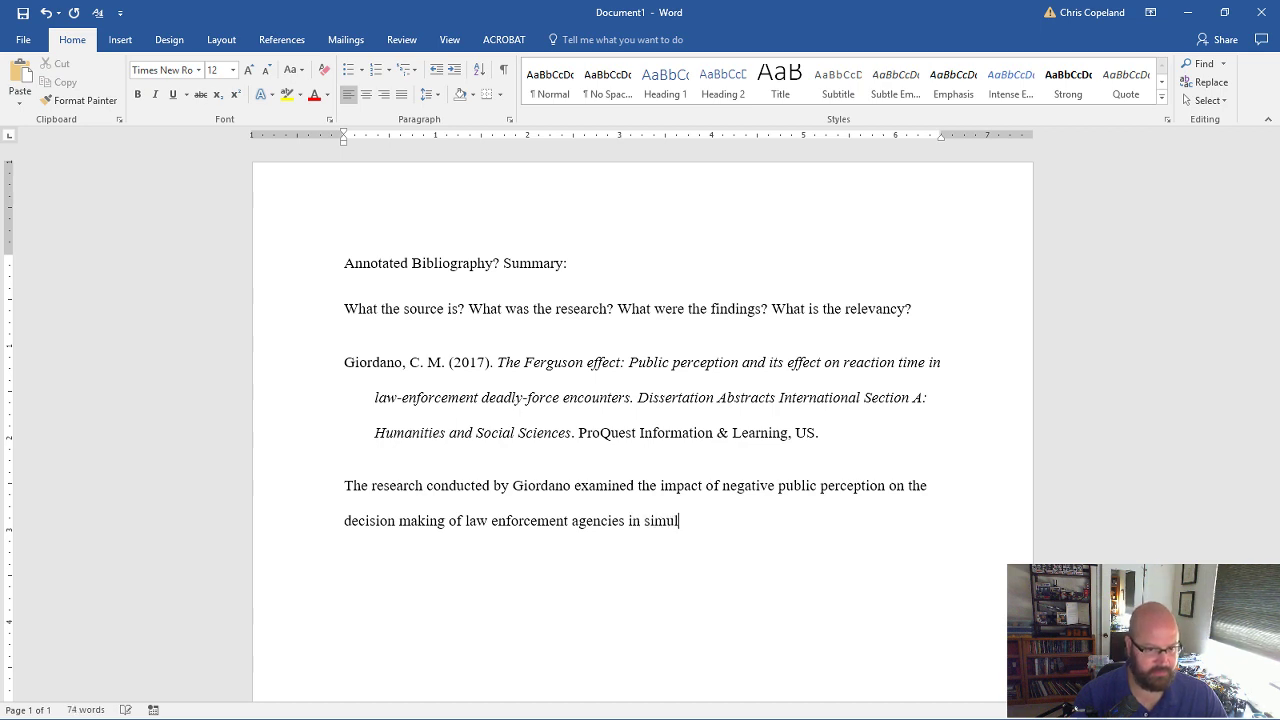
type("ated use ")
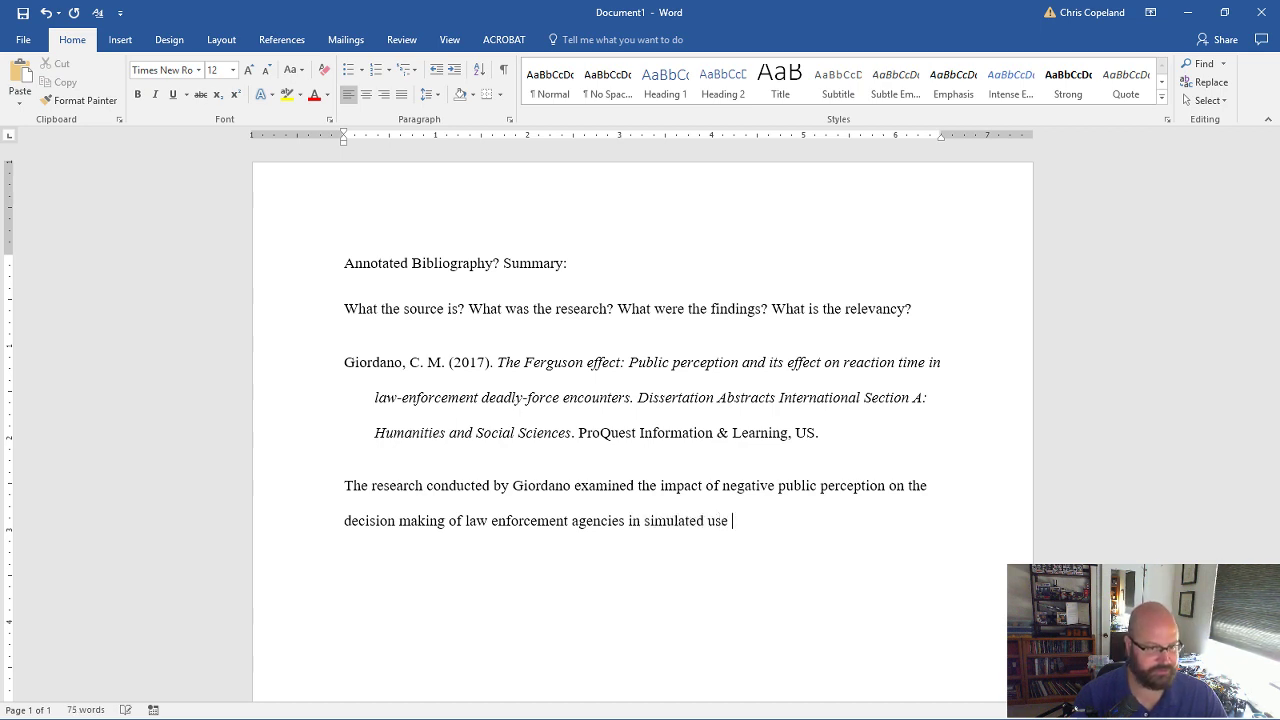
type("of force")
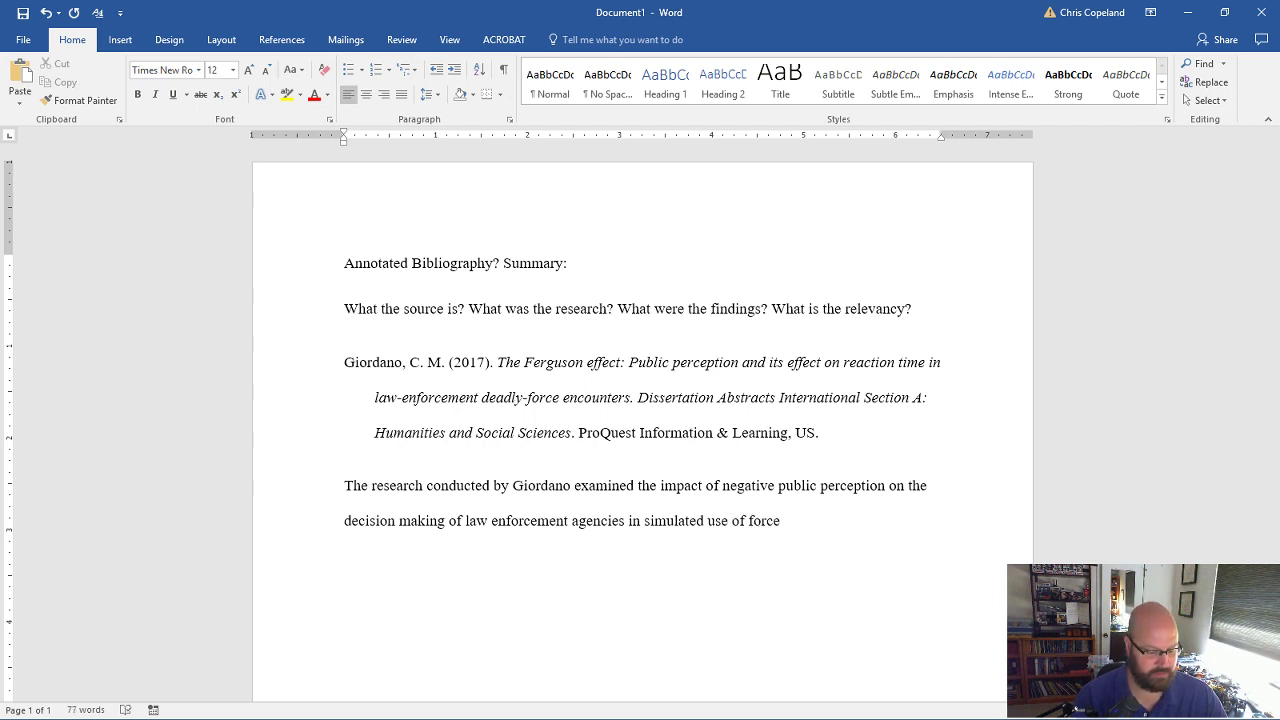
type(" scenarios.")
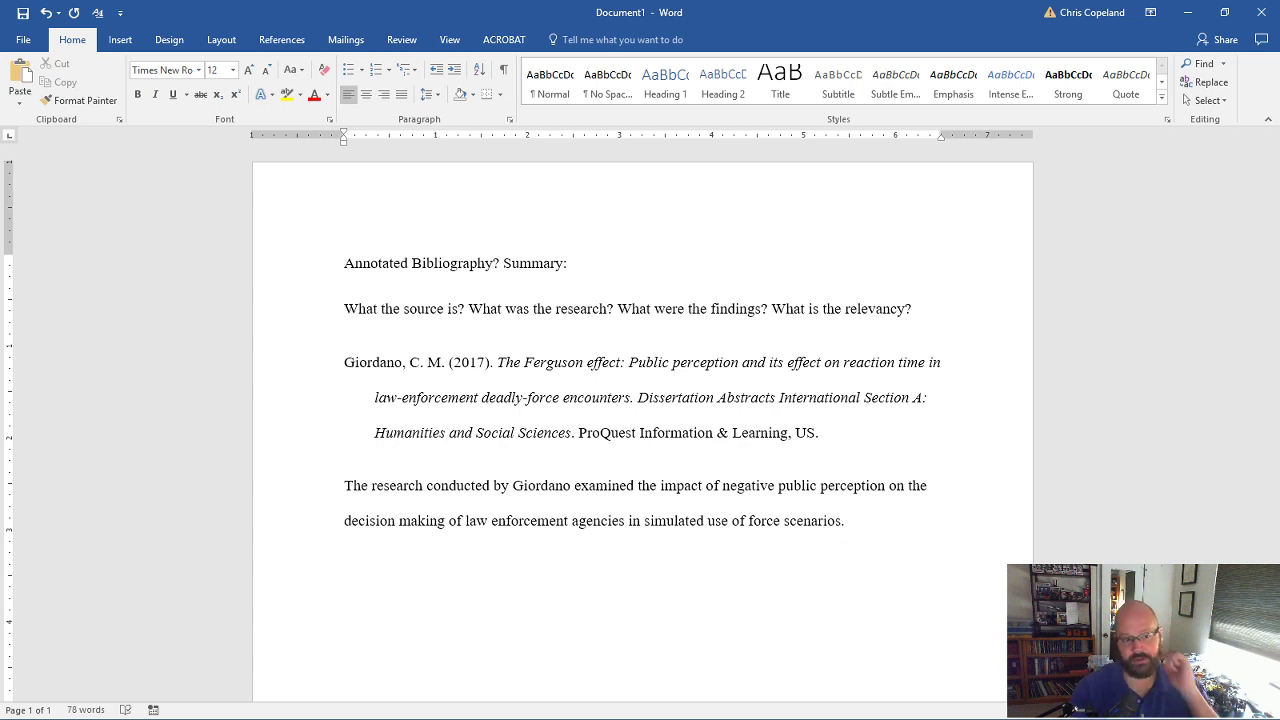
Tab-indent the summary's first line and add 'The research was an experimental design with multiple data types collected.'.
left_click(338, 488)
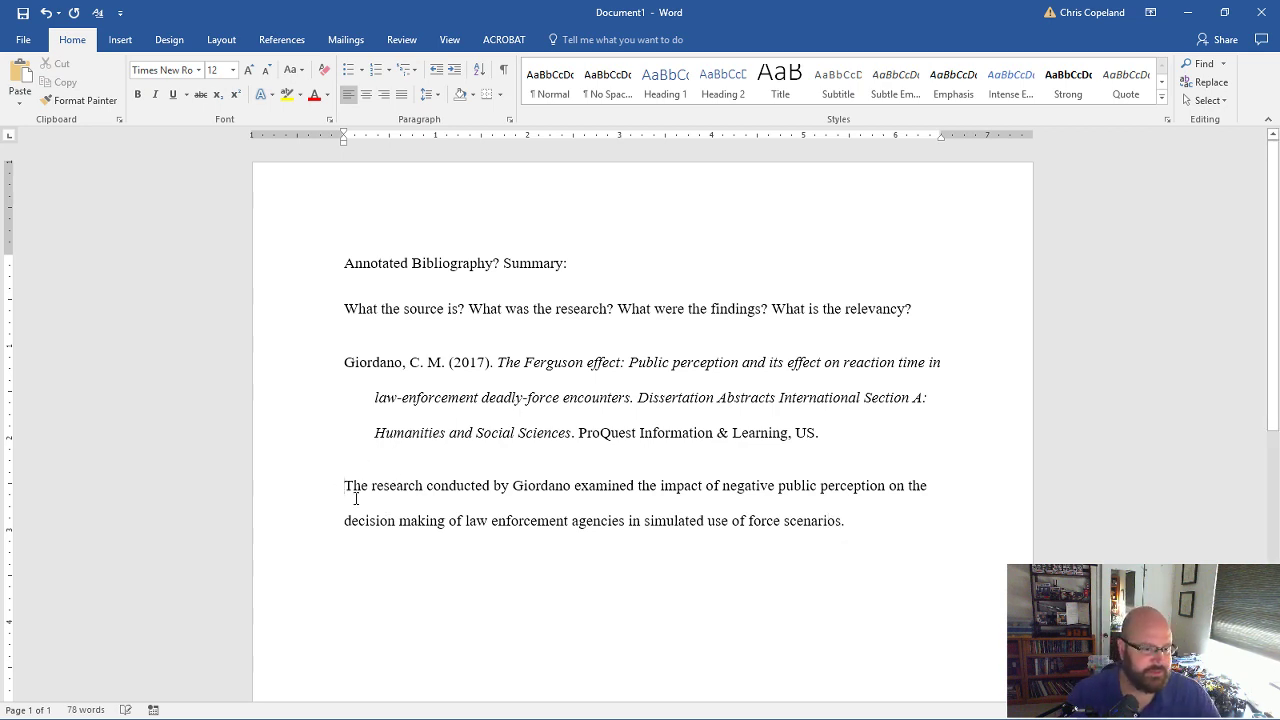
key("Tab")
left_click(878, 542)
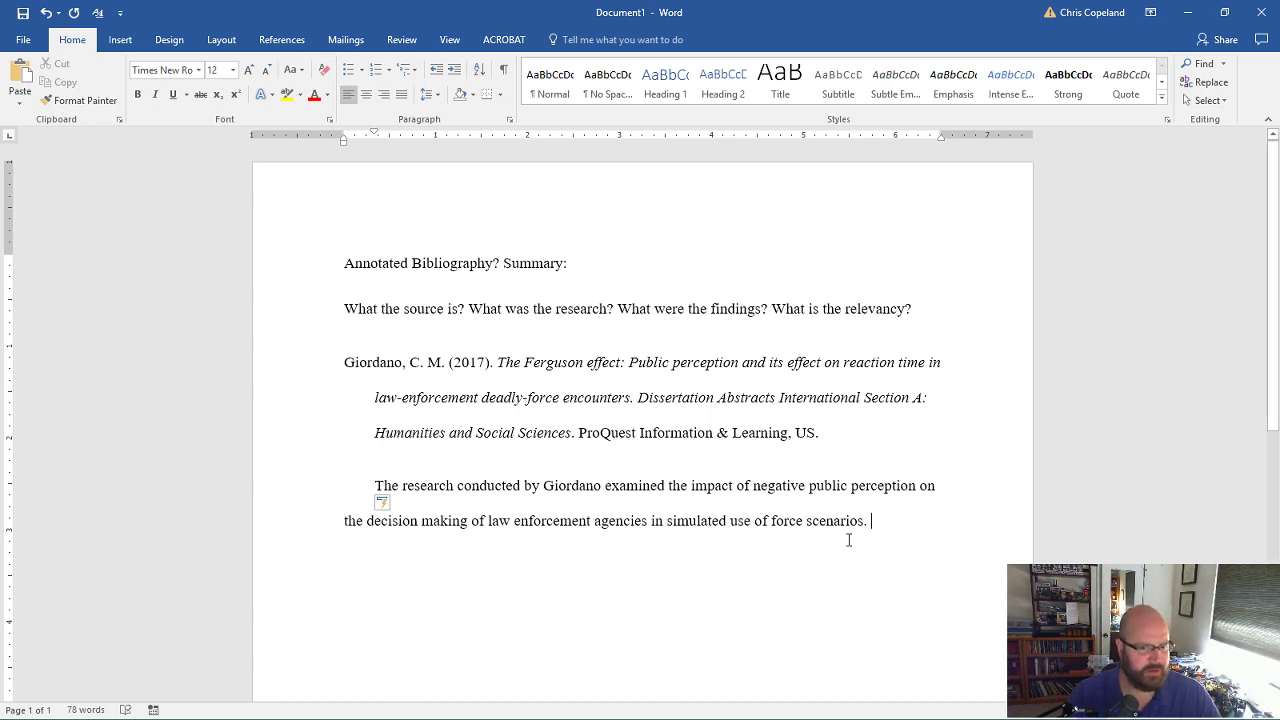
type("The")
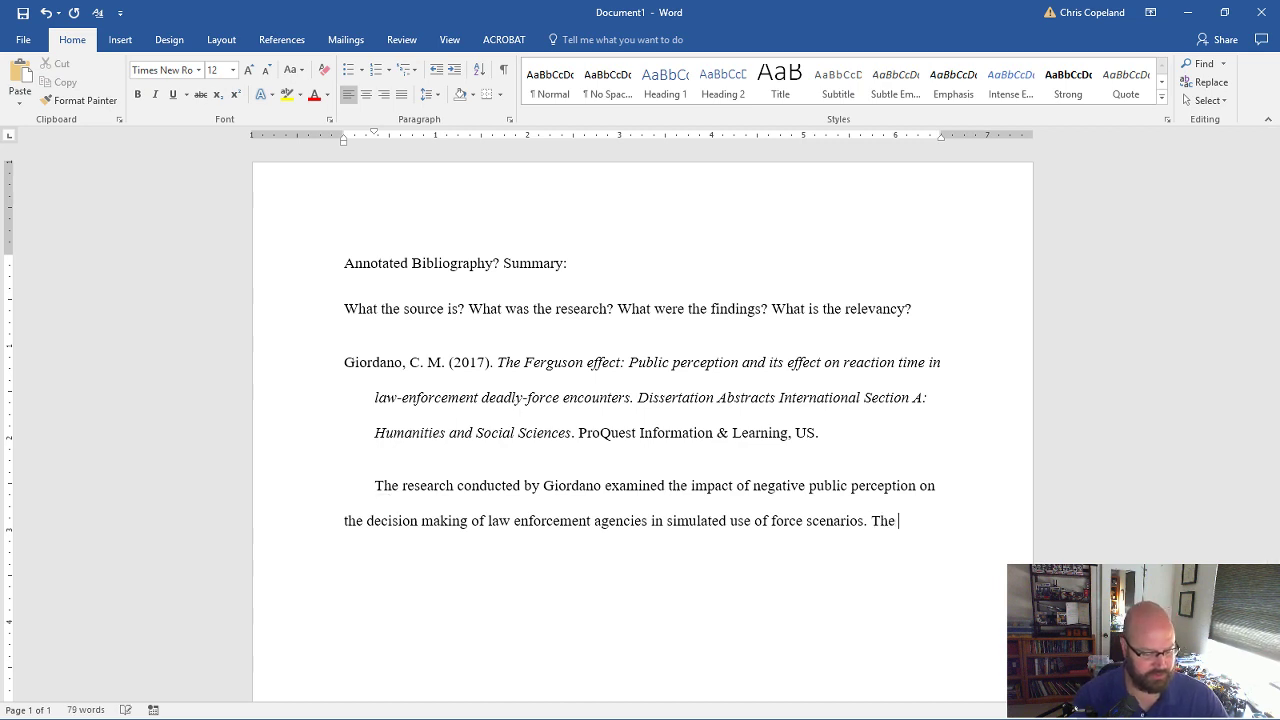
type(" research")
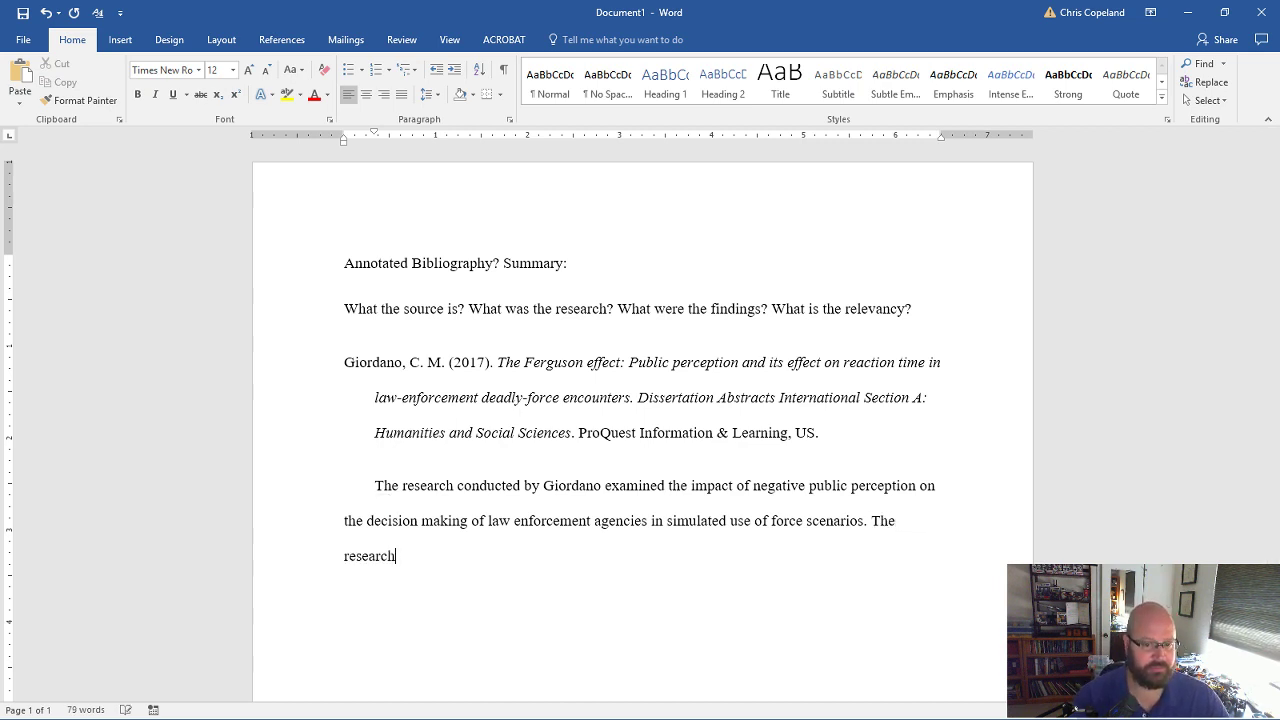
type(" was an experi")
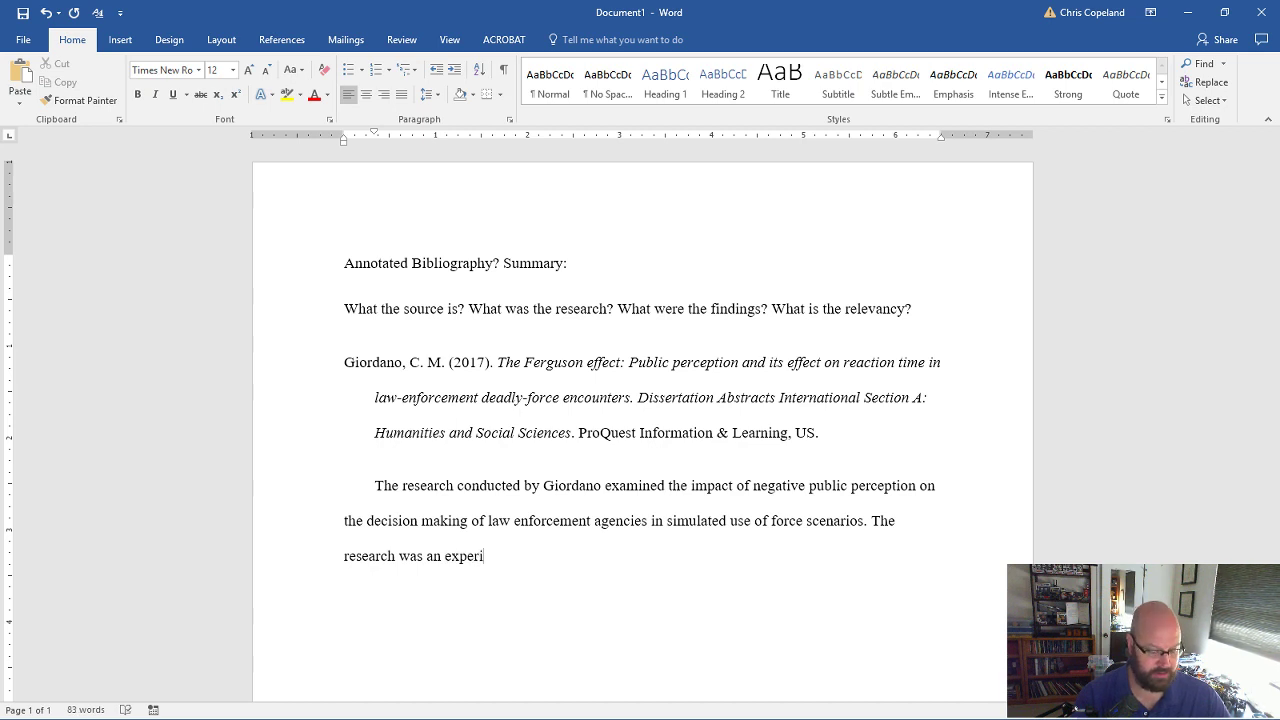
type("mental des")
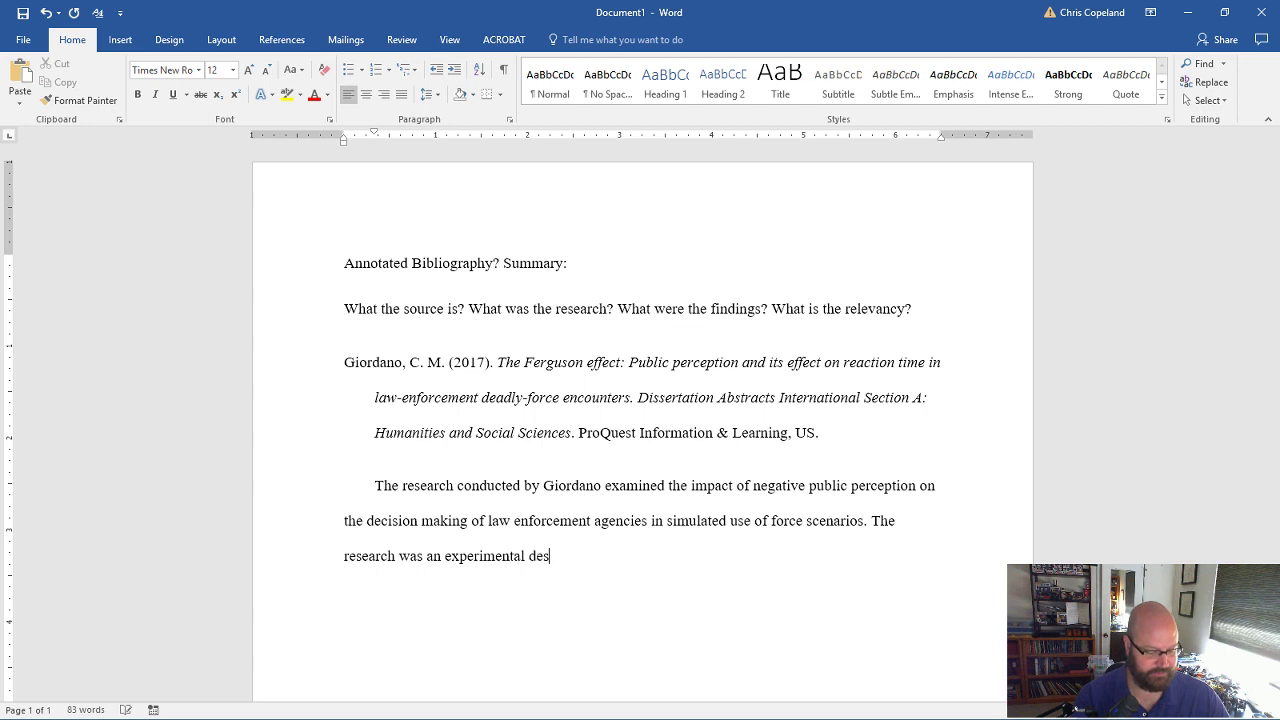
type("ign")
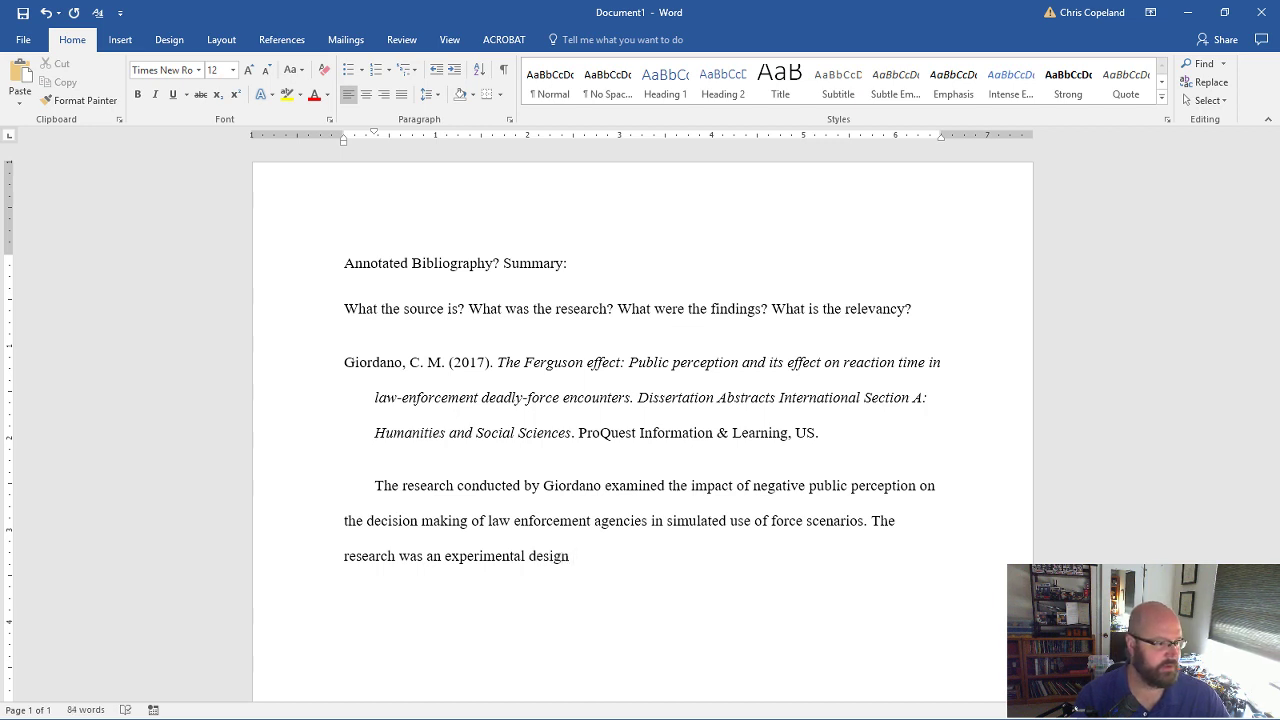
type(" with mu")
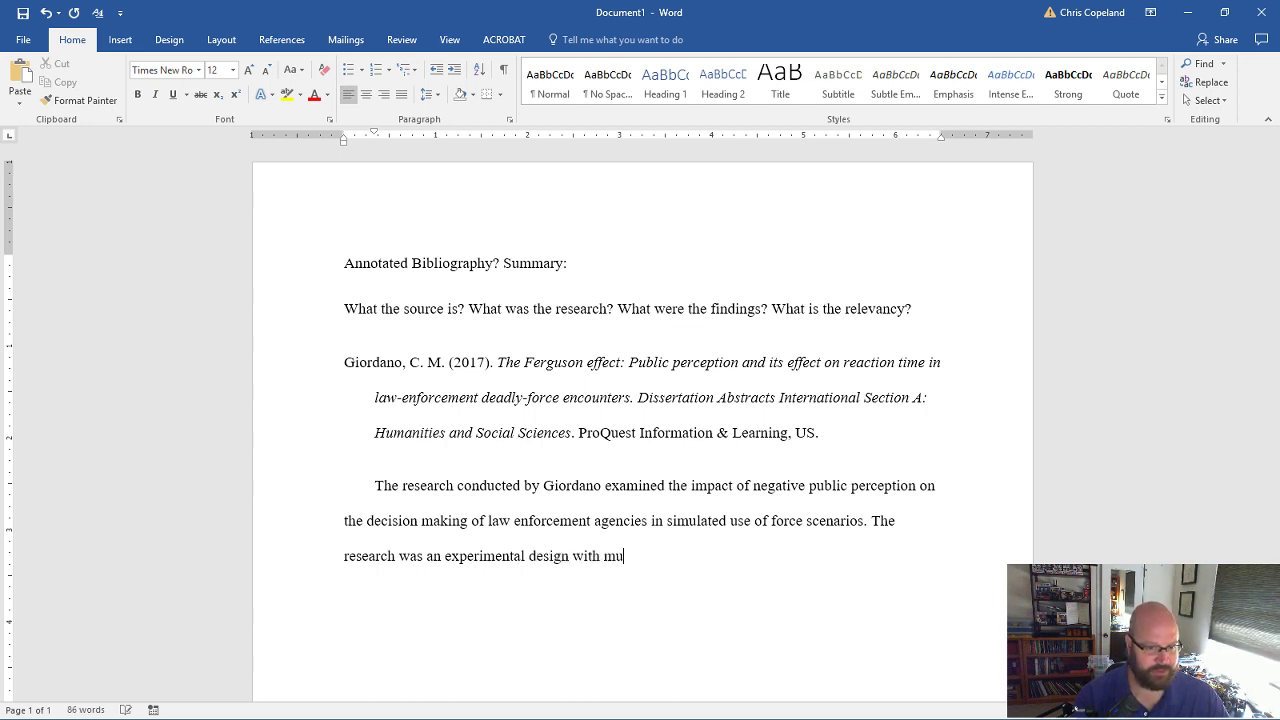
type("ltiple ")
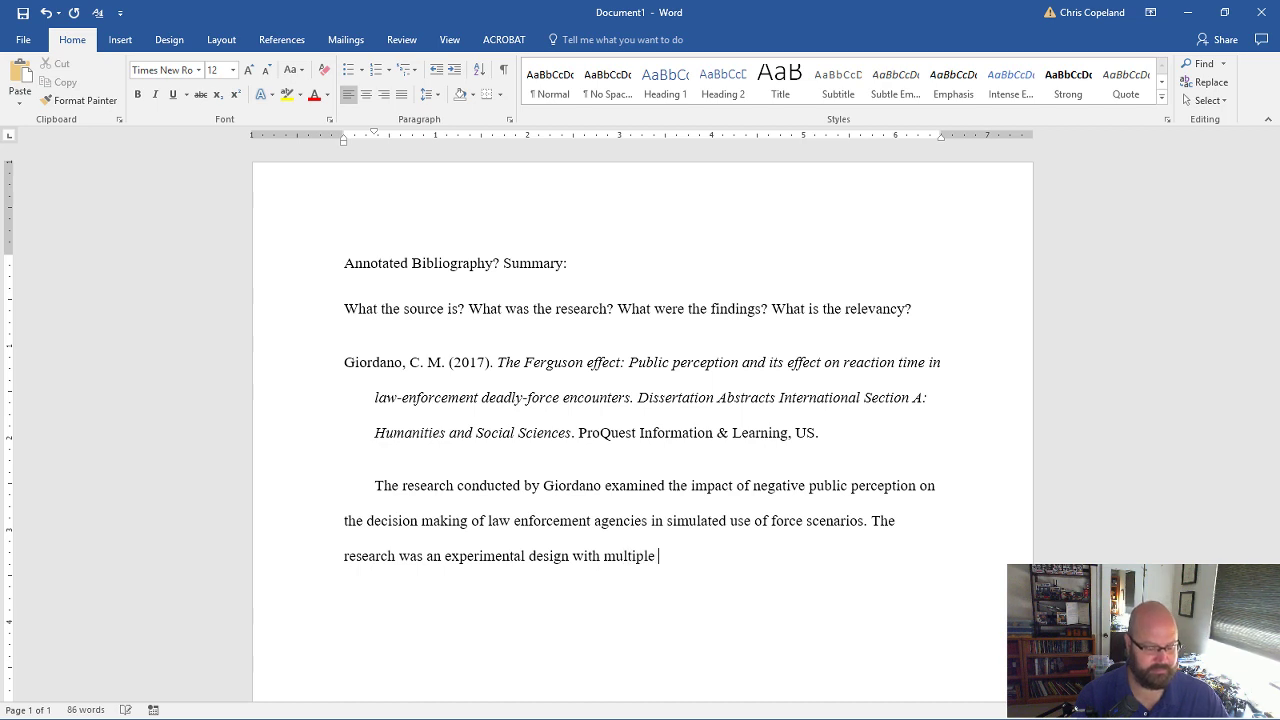
type("data types ")
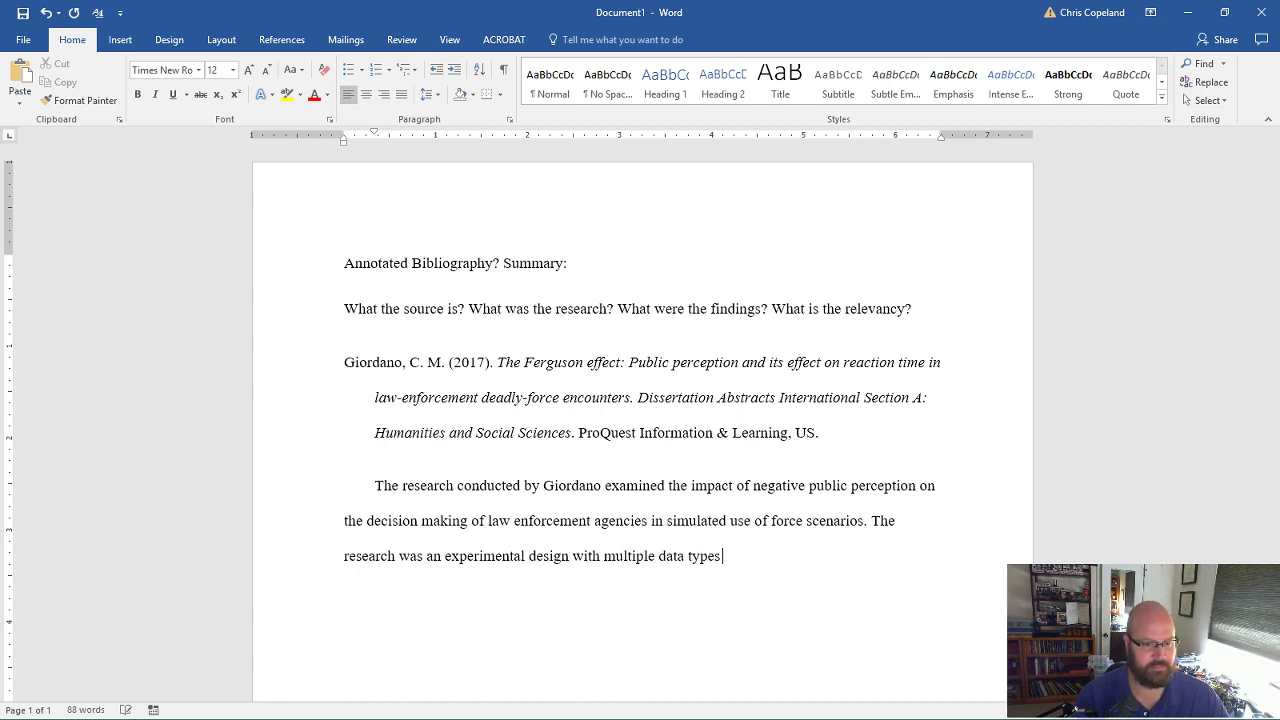
type("collected.")
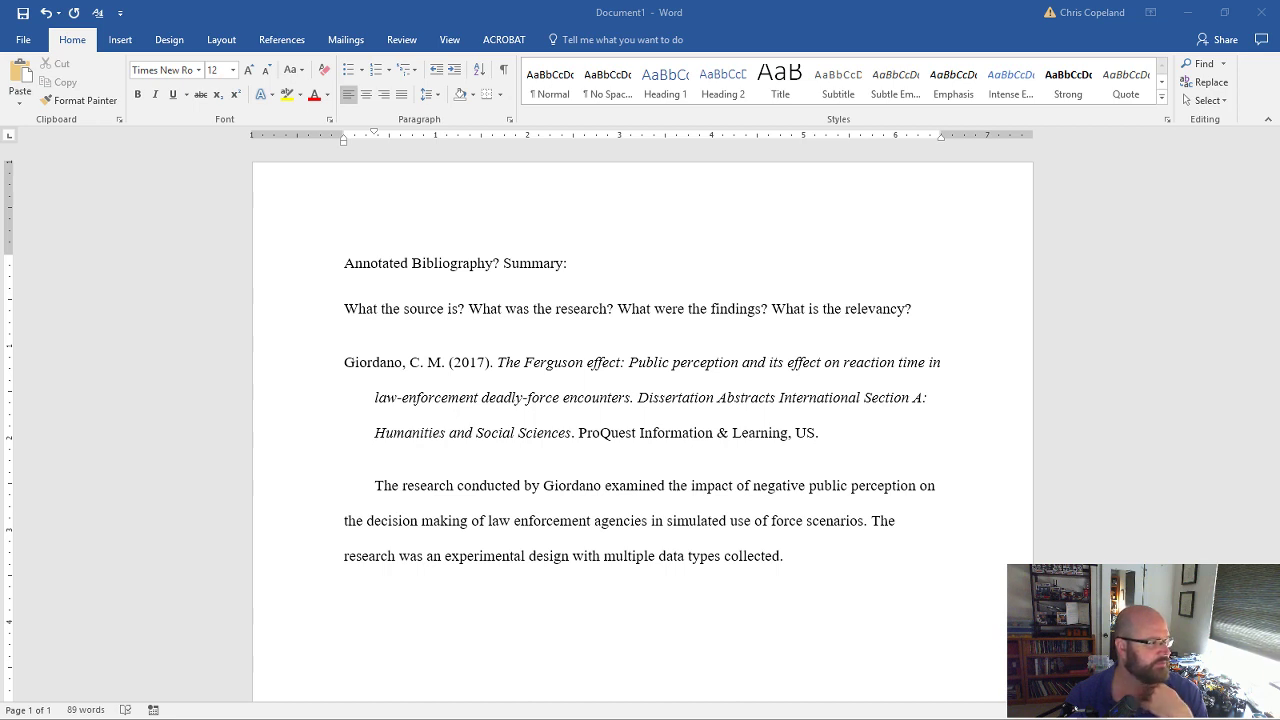
Add the finding '97% of respondents felt supported by the communities in which they operate.'.
left_click(809, 556)
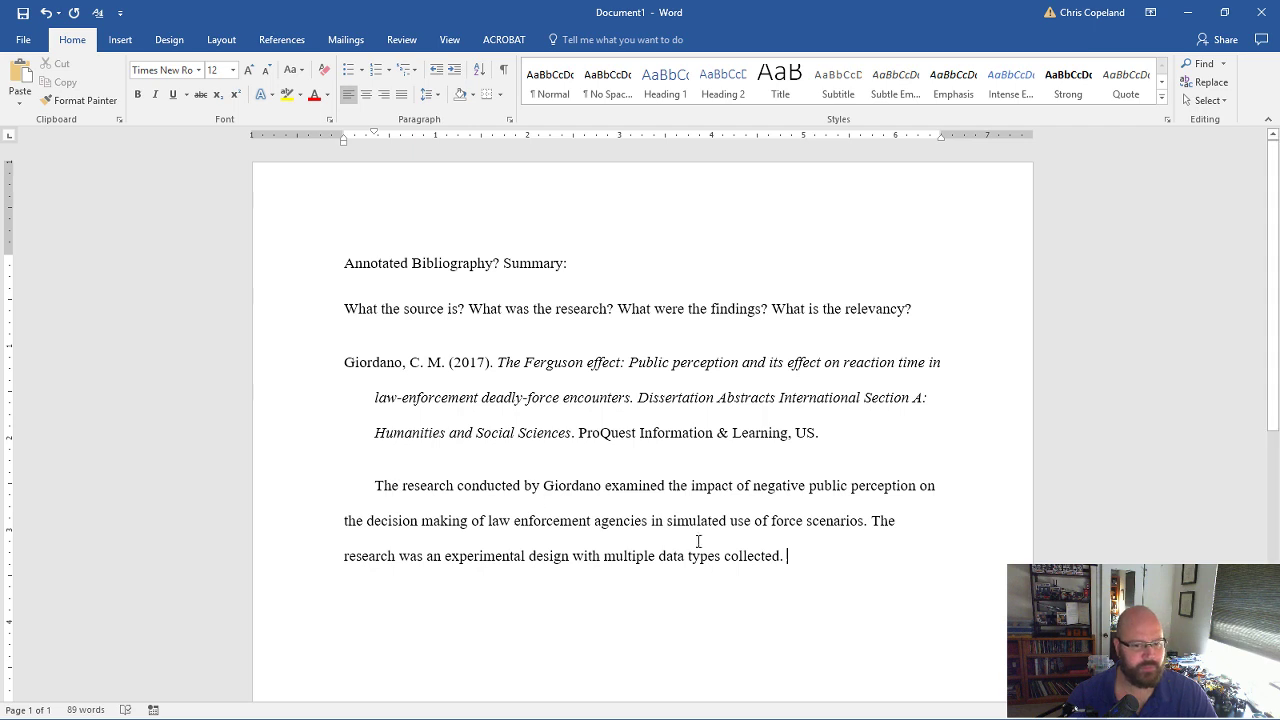
type("97% or")
key("BackSpace")
key("BackSpace")
type("f respondents ")
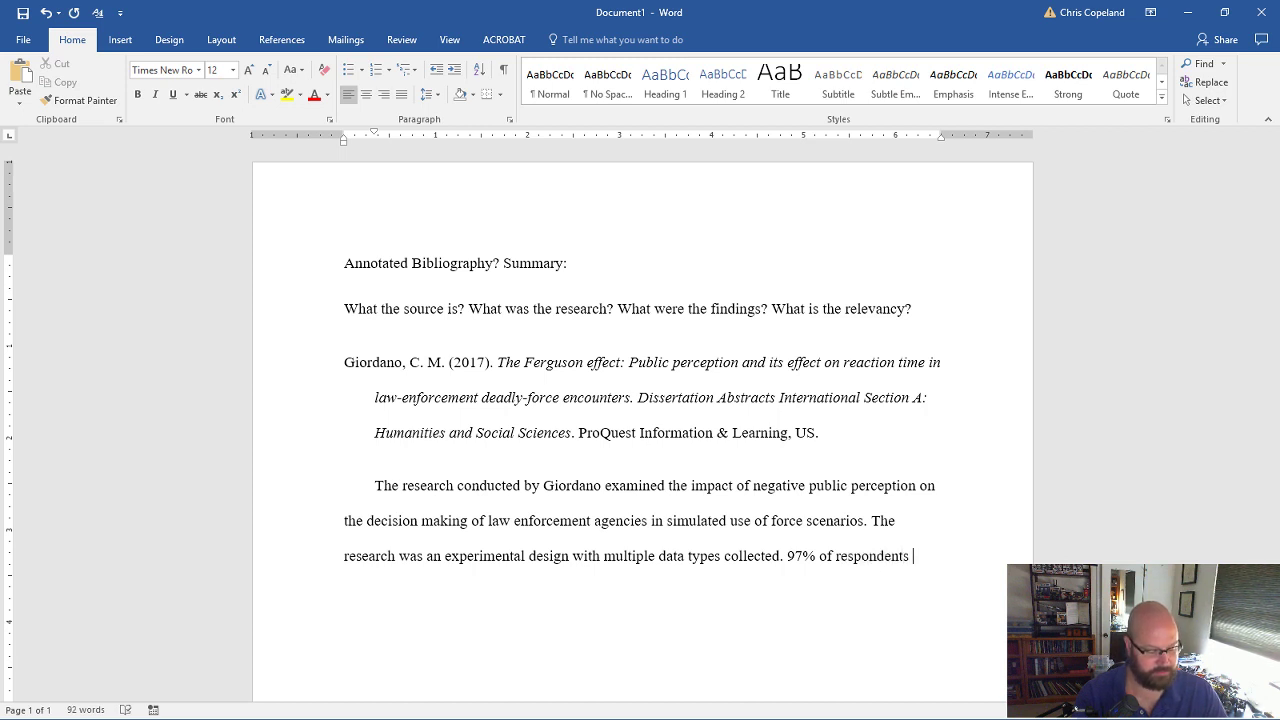
type("felt ")
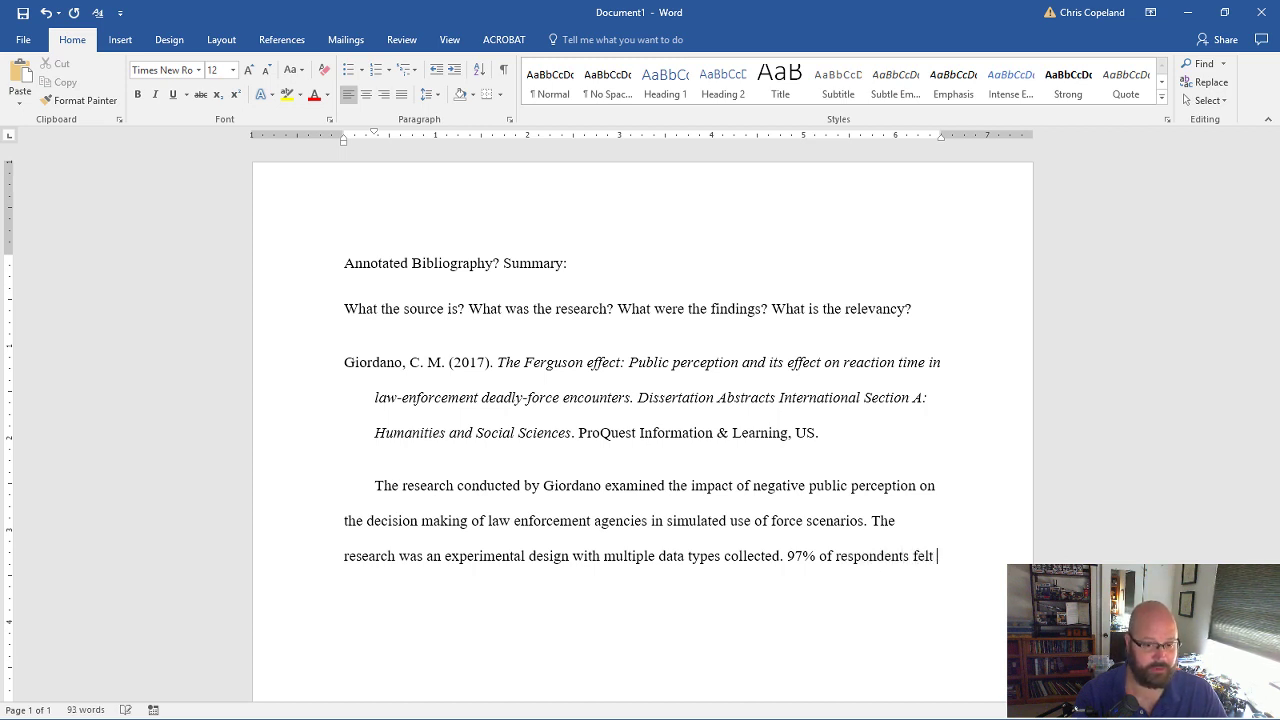
type("supporte")
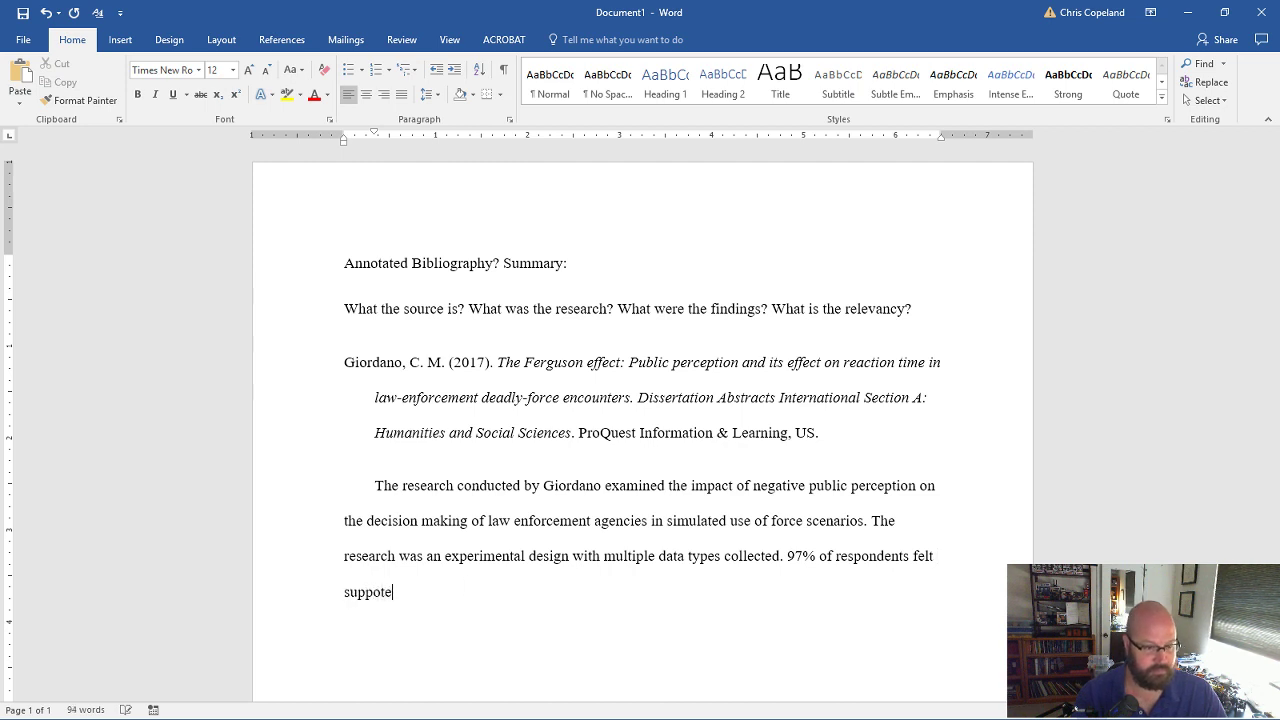
key("BackSpace")
key("BackSpace")
key("BackSpace")
type("rted ")
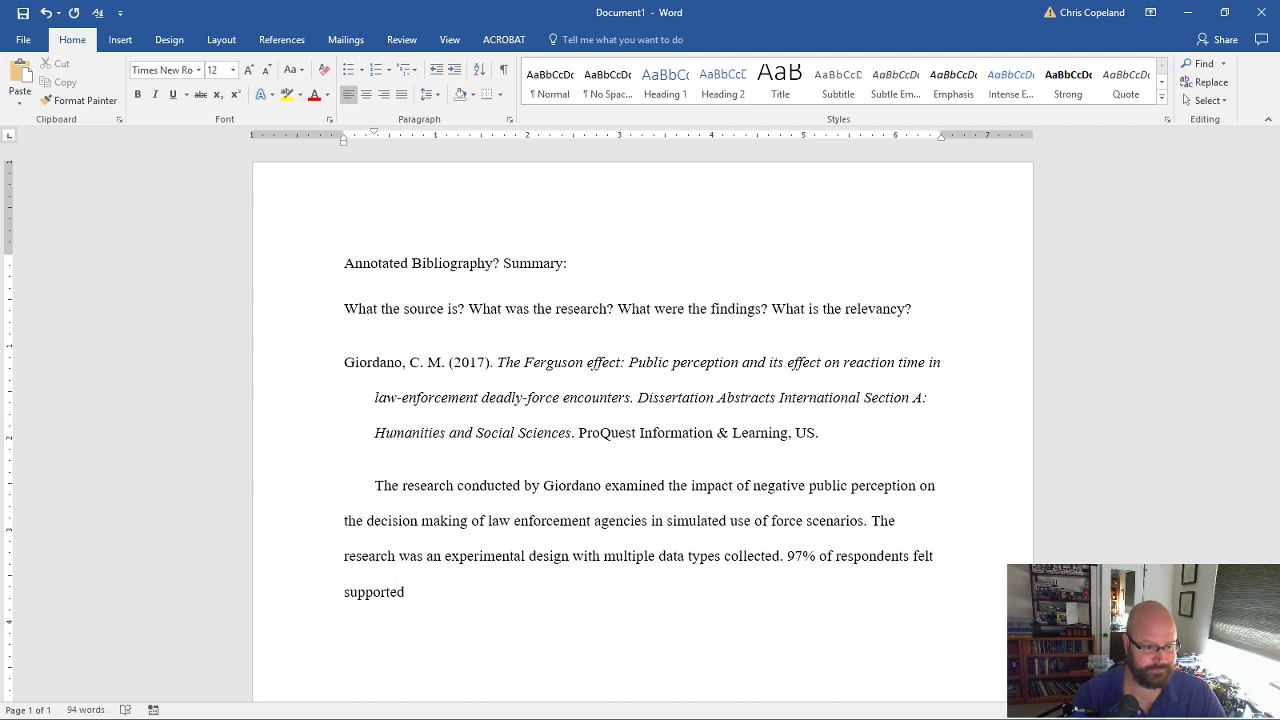
type("by the ")
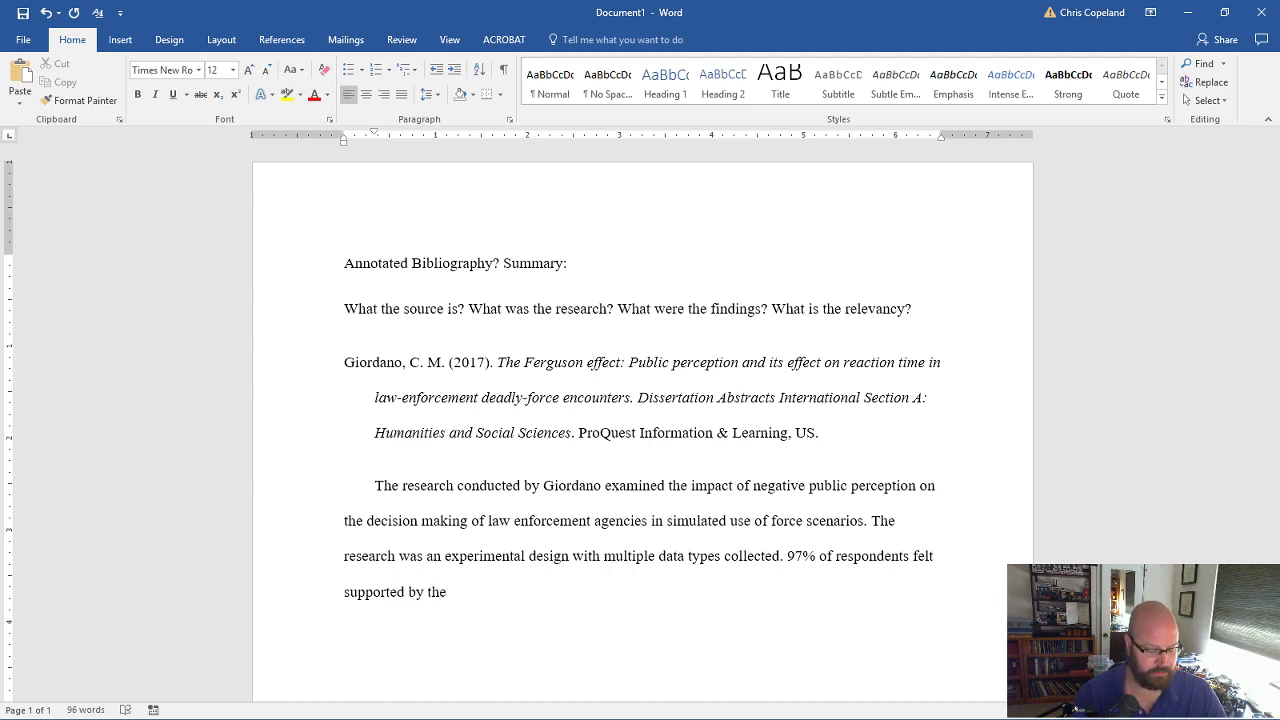
type("communit")
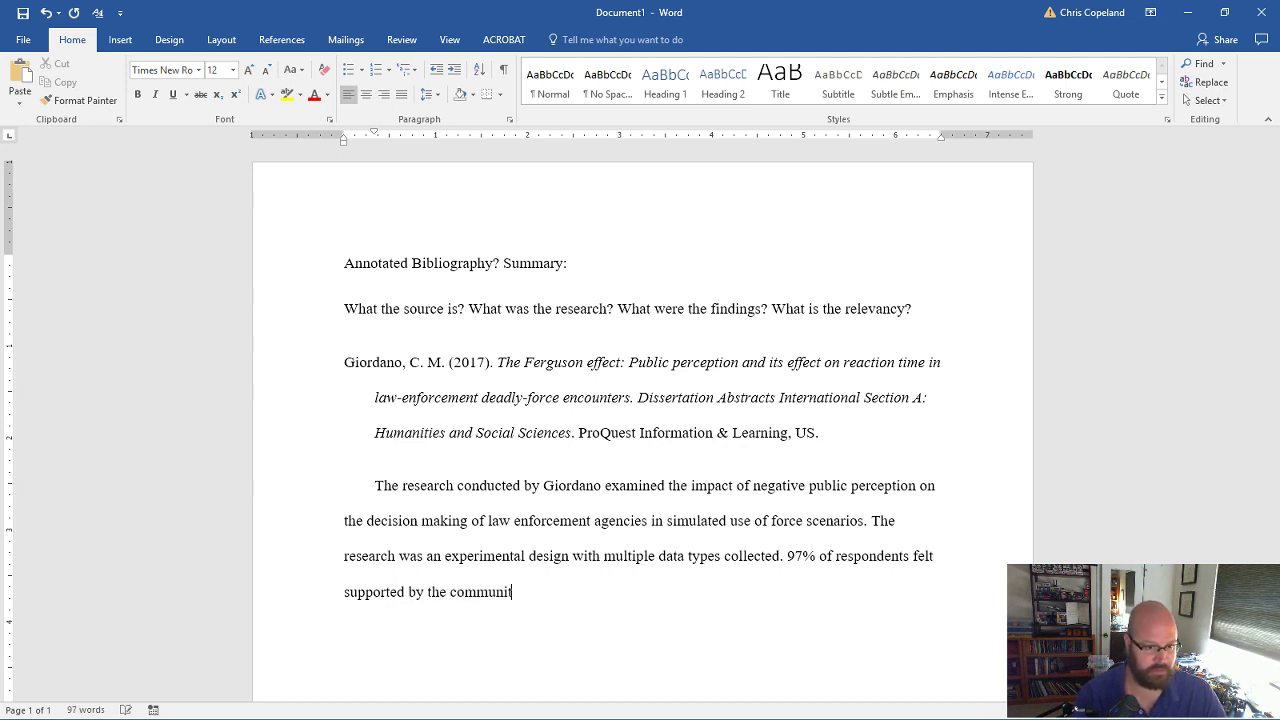
type("ies in which")
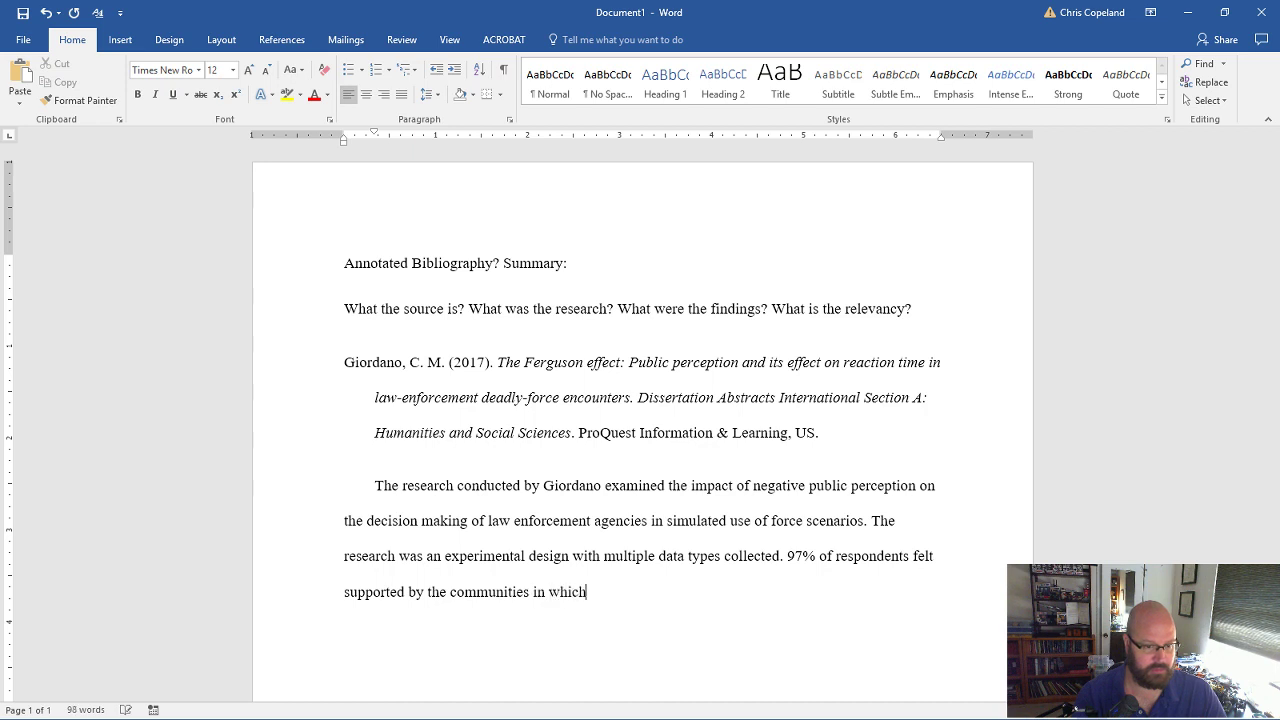
type(" they oper")
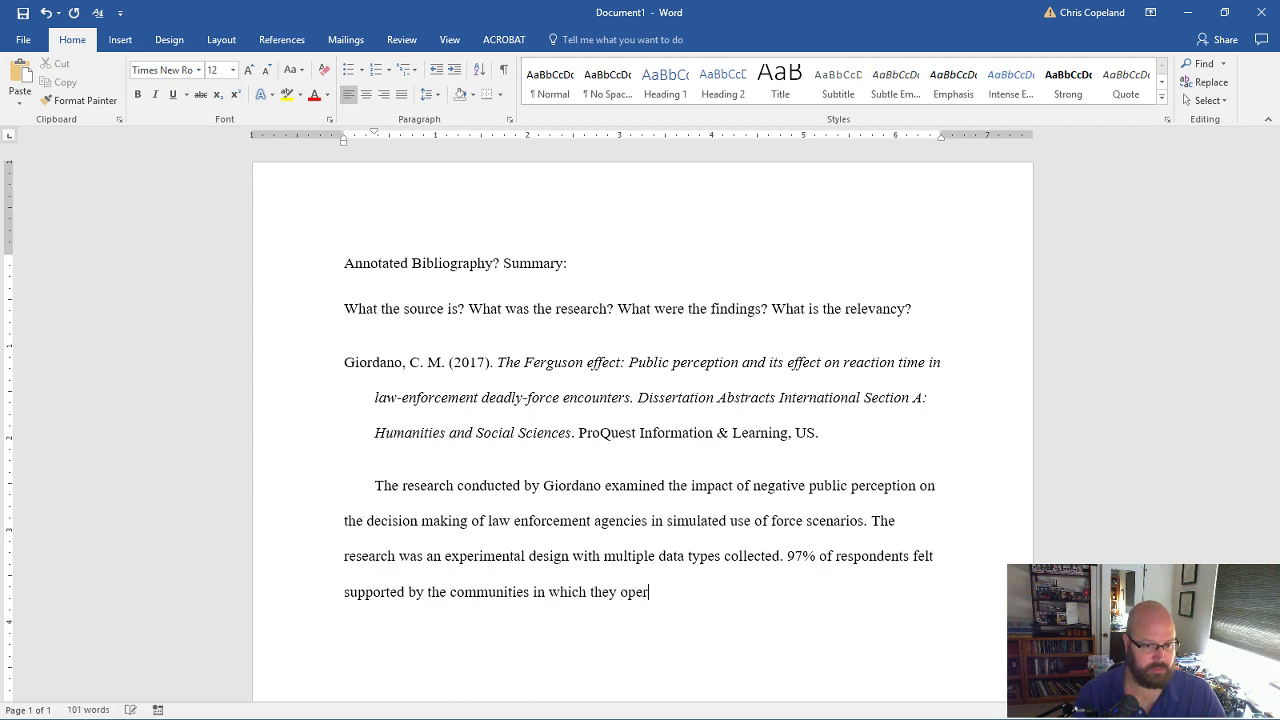
type("ate.")
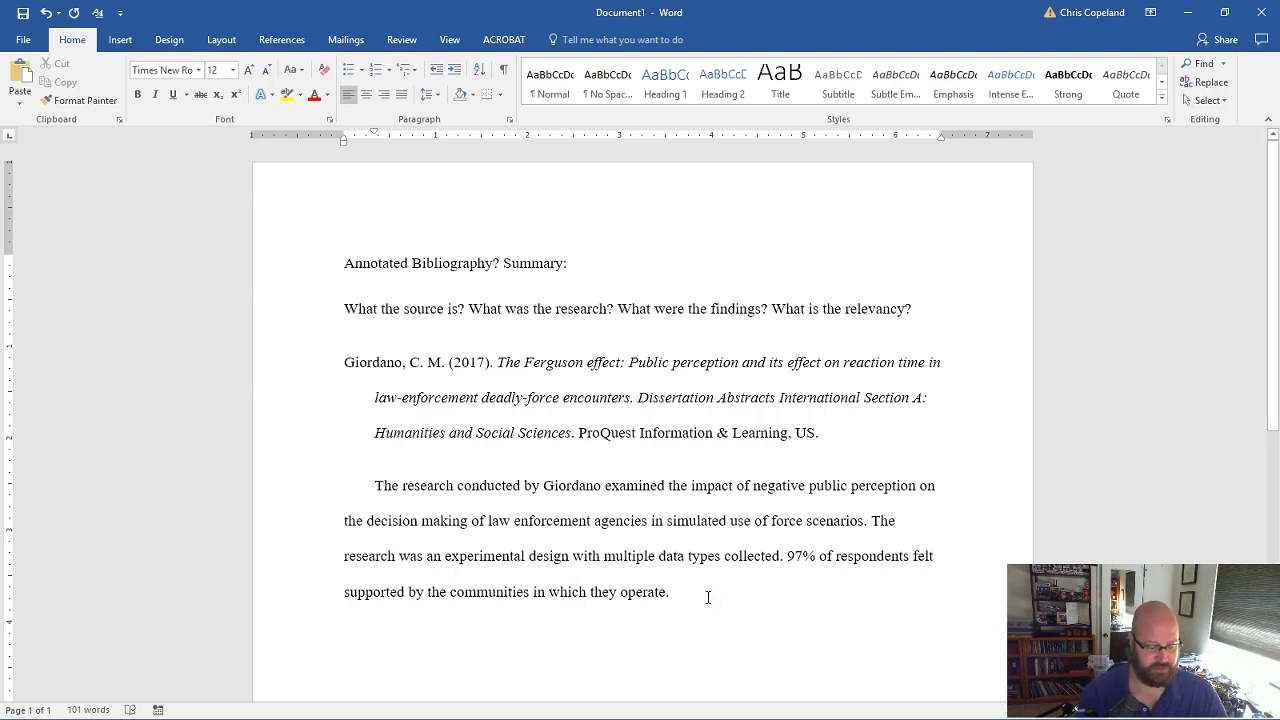
Add '96% also felt that they were respected by the same community.'.
type("96  %")
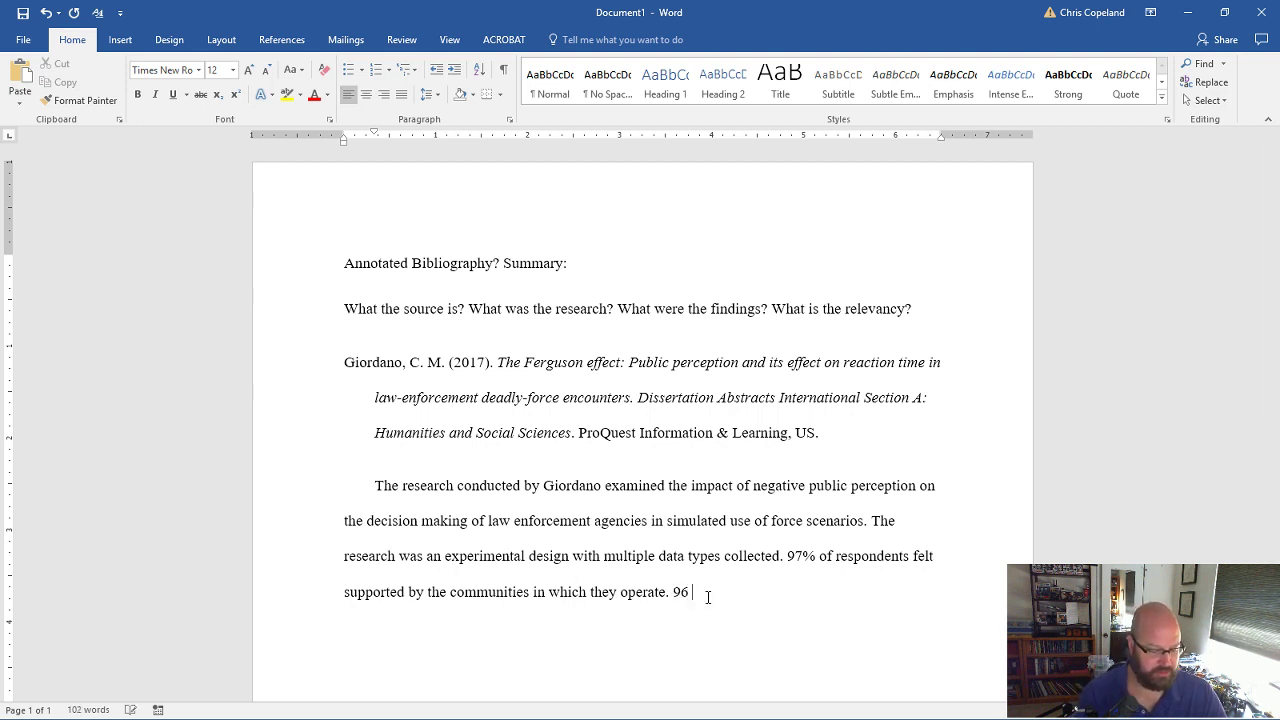
key("BackSpace")
key("BackSpace")
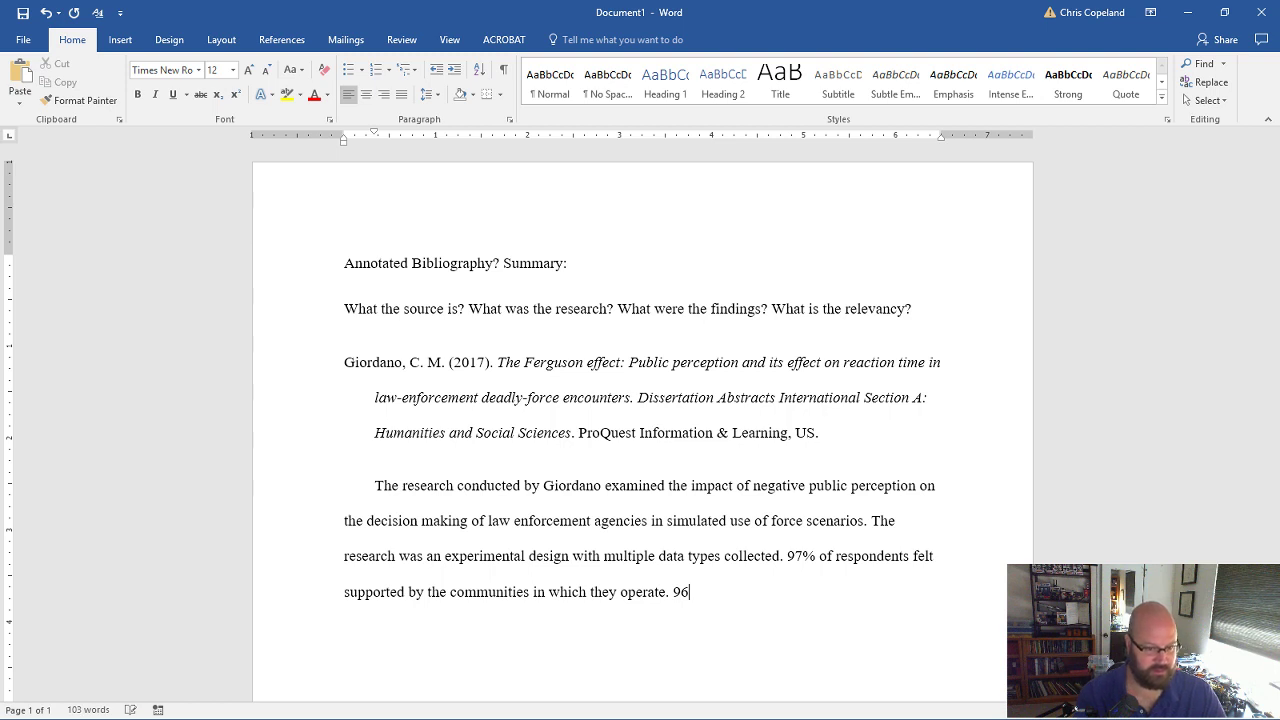
type("% also fe")
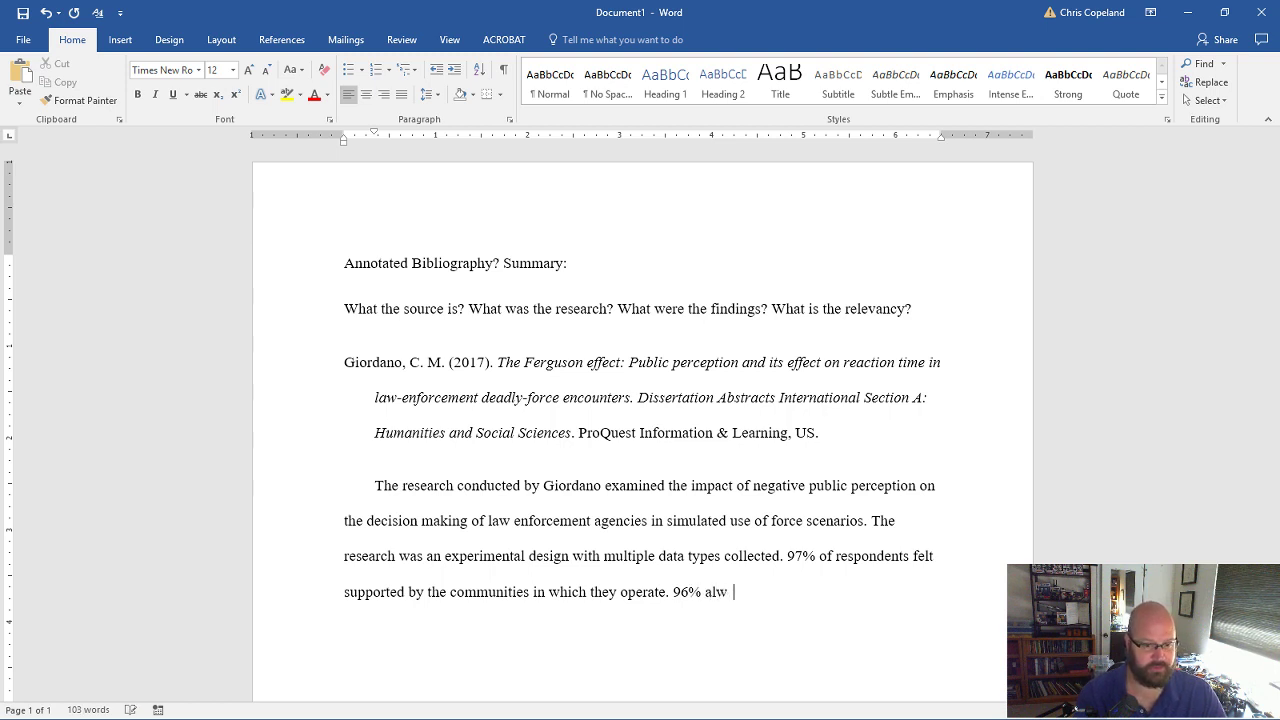
type("lt that ")
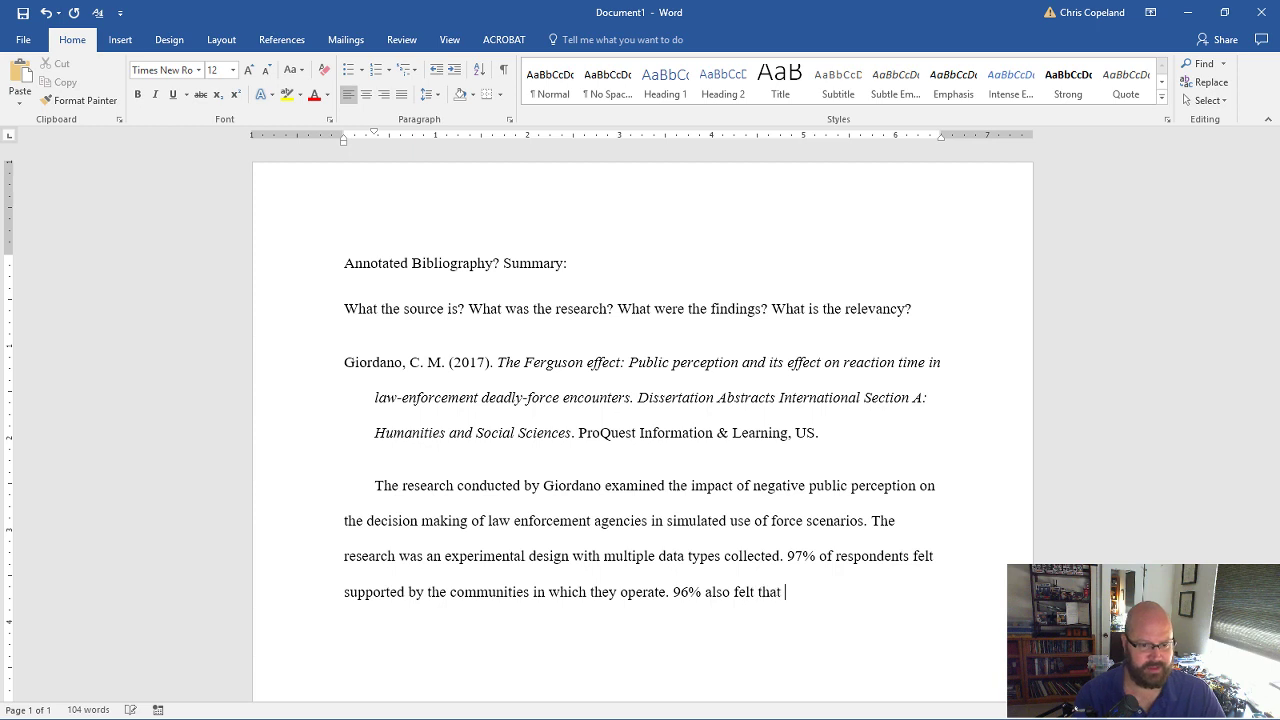
type("they arew")
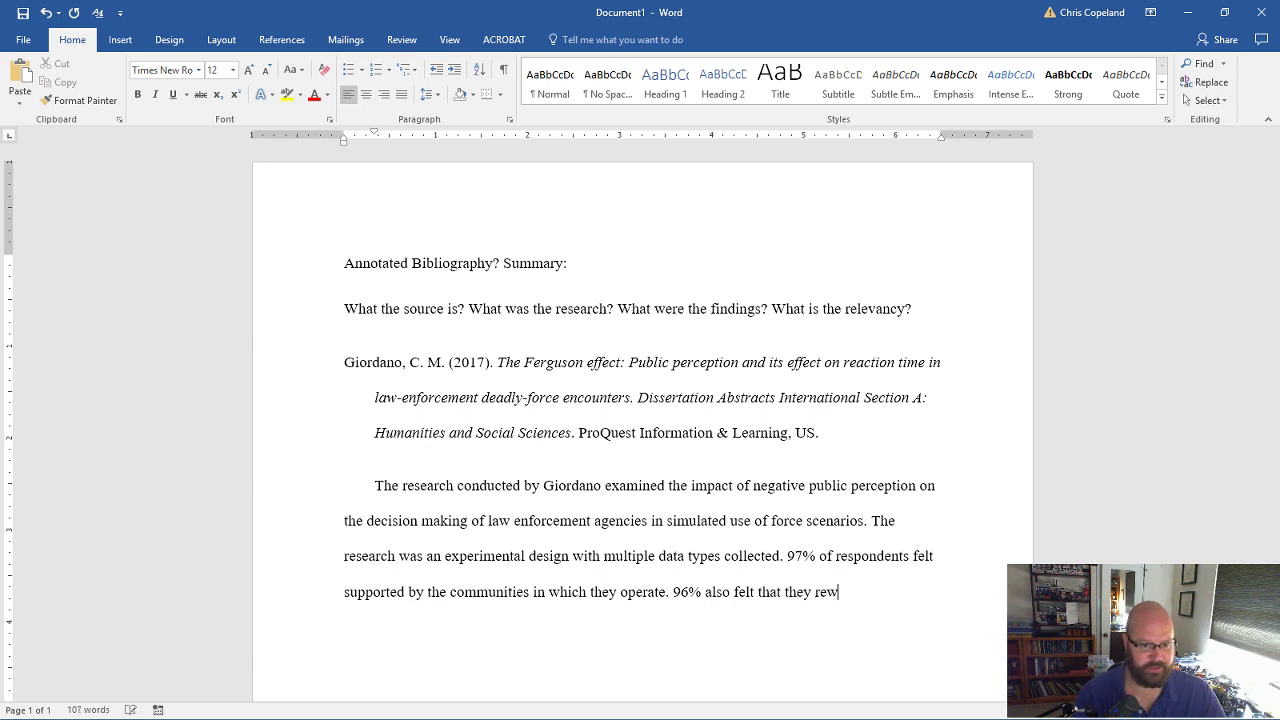
key("BackSpace")
key("BackSpace")
key("BackSpace")
type("wer")
type("e respected ")
type("by")
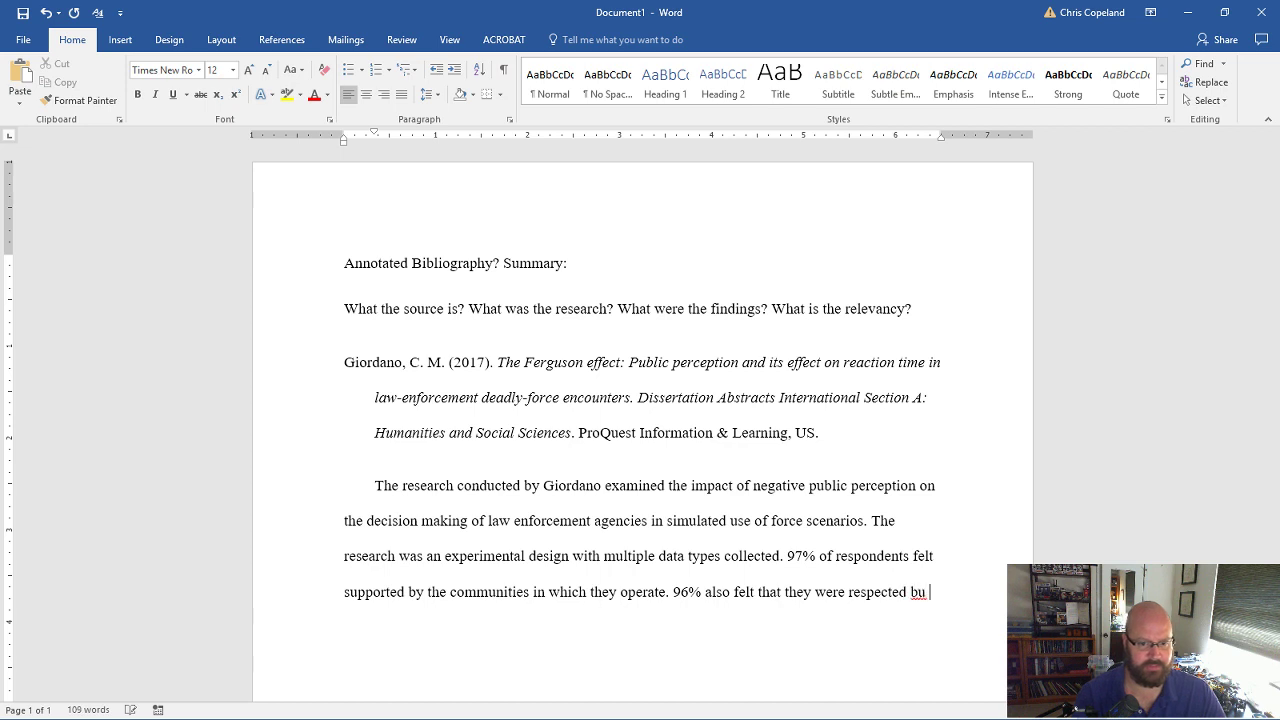
key("BackSpace")
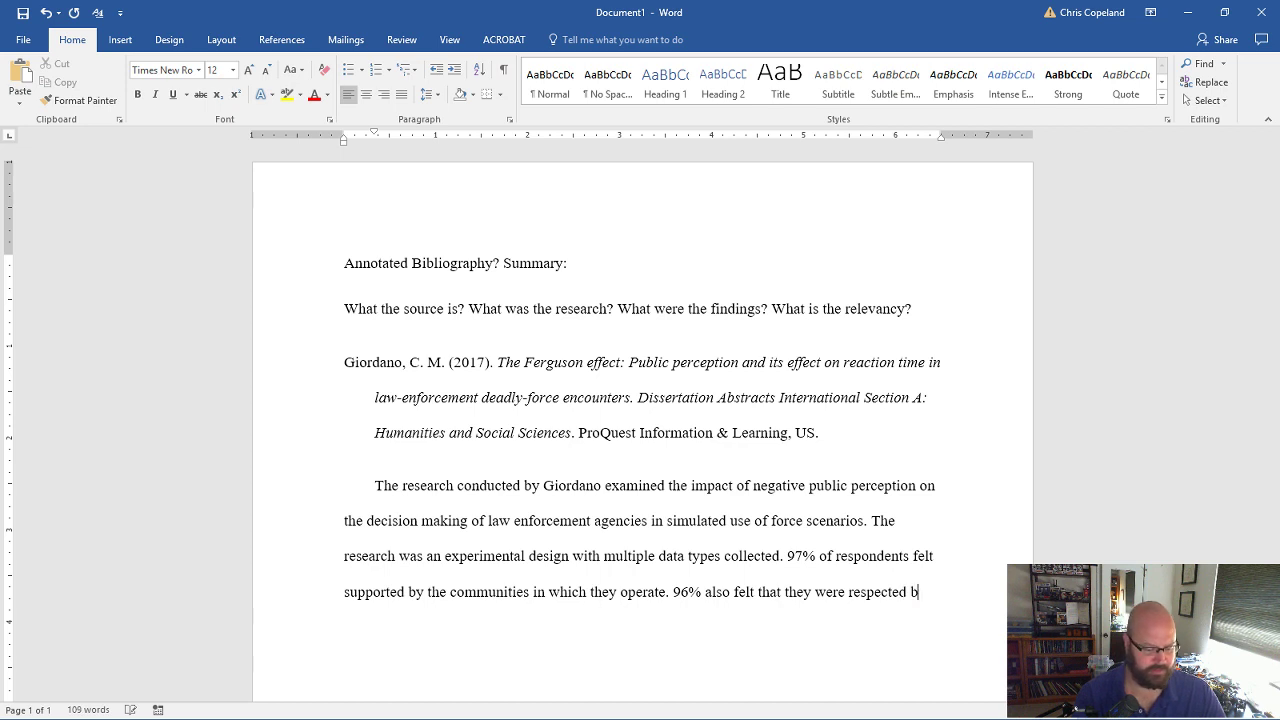
type("y the same comm")
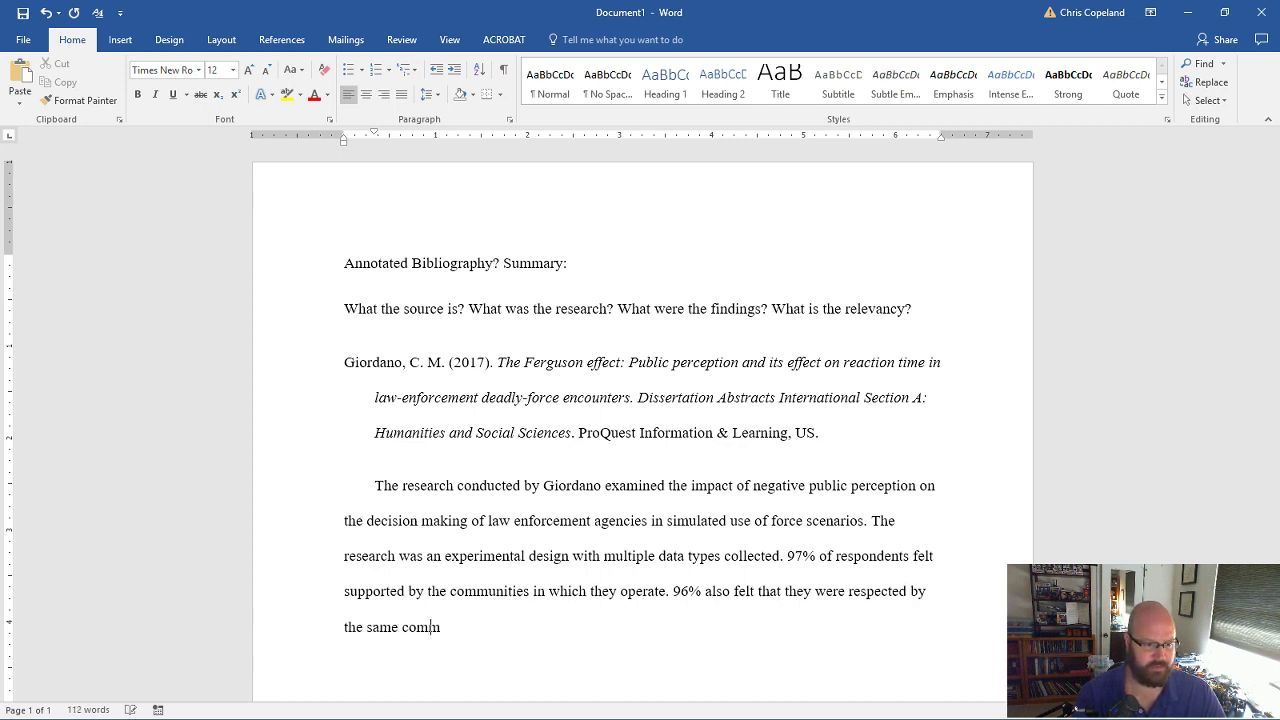
type("unity.")
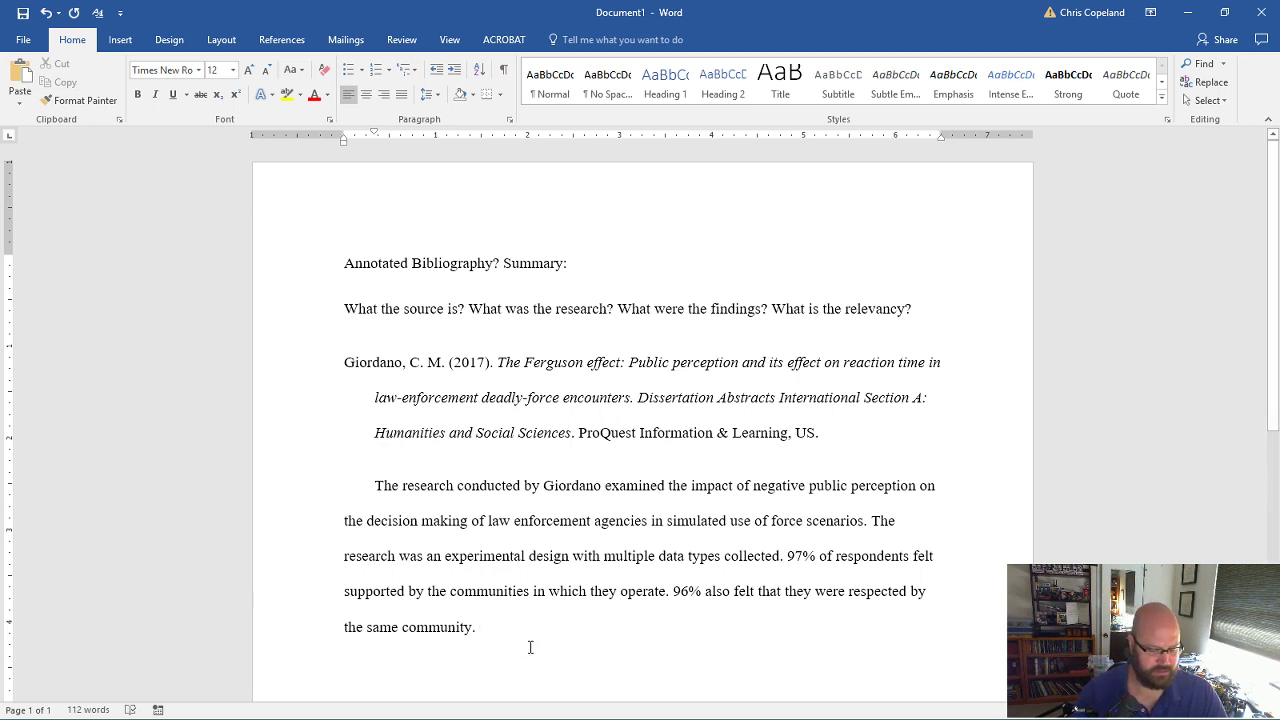
Add '90% believe that the community would treat them fairly after a possible shooting incident.' and start 'This'.
type("90% ")
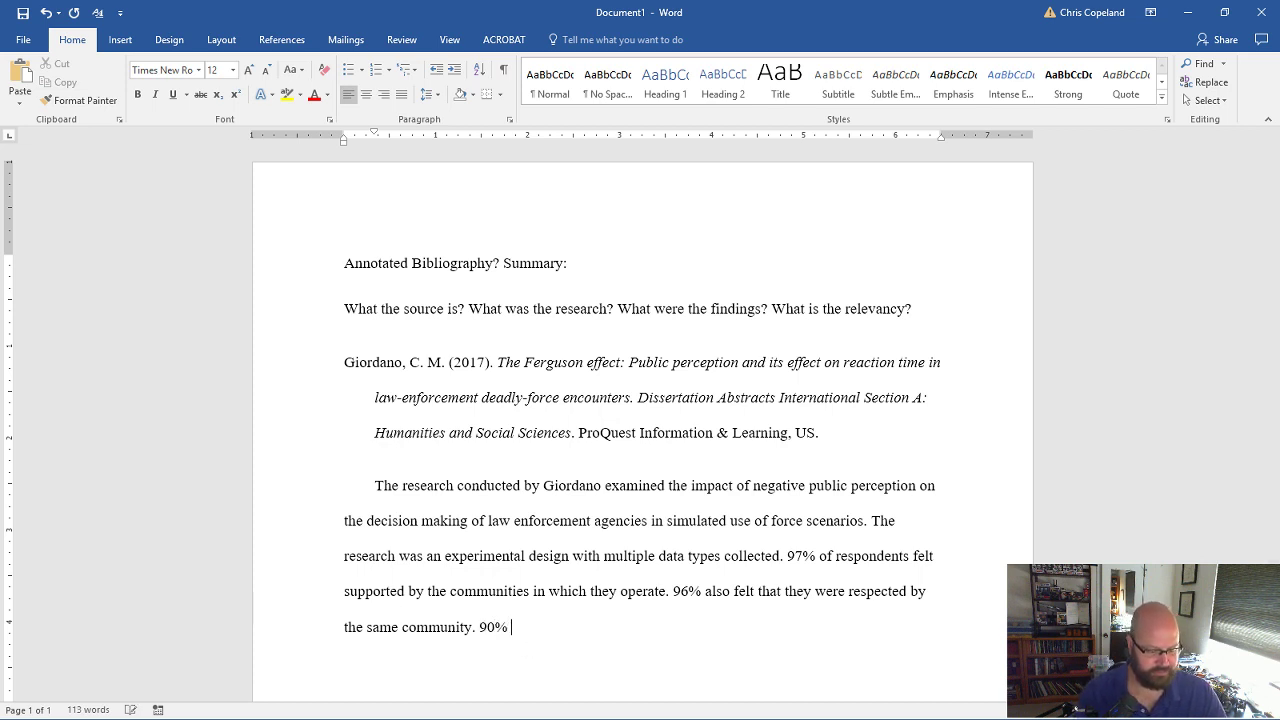
type("believe tha")
key("BackSpace")
key("BackSpace")
key("BackSpace")
key("BackSpace")
type("that the communit")
key("BackSpace")
type("y would tre")
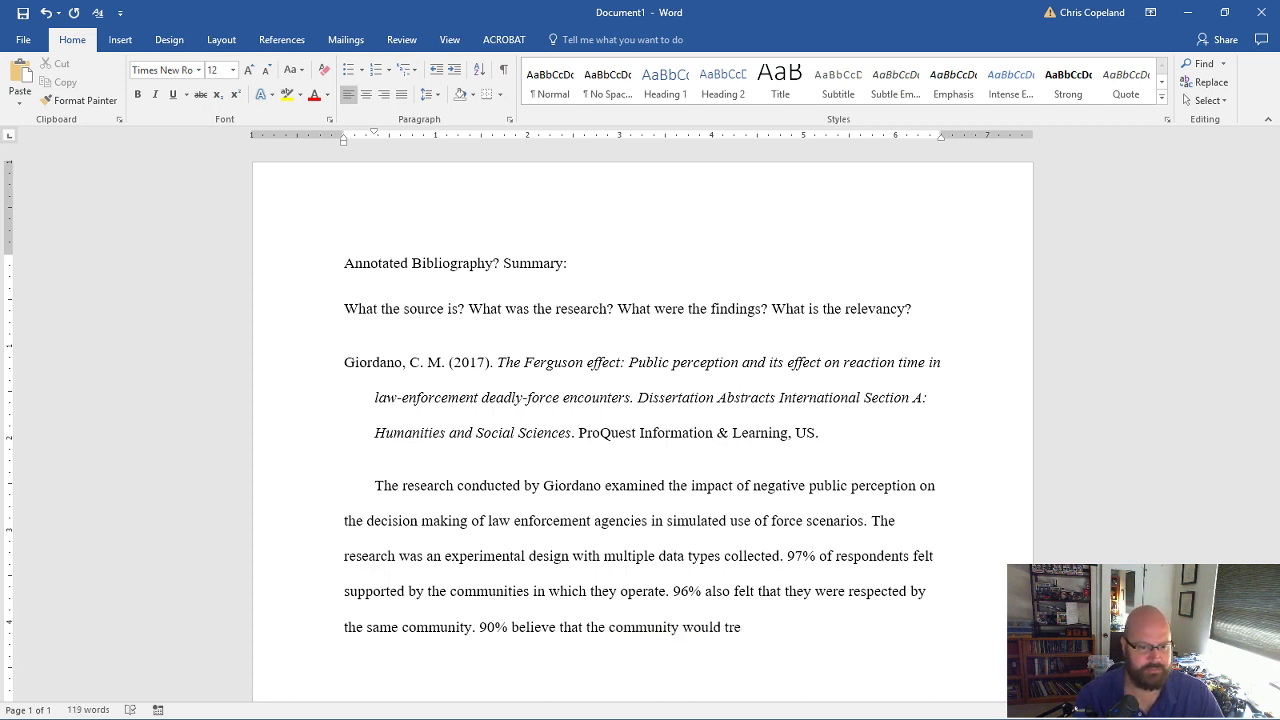
type("at them fail")
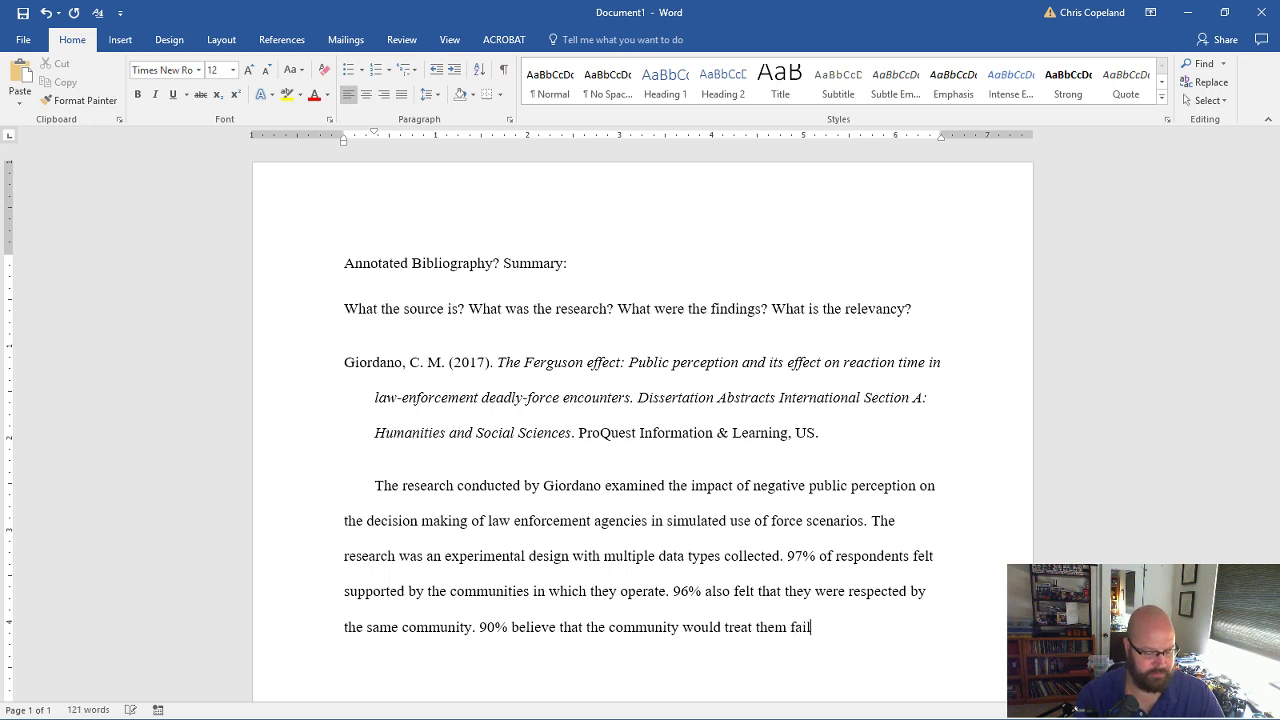
type("ry")
key("BackSpace")
key("BackSpace")
key("BackSpace")
key("BackSpace")
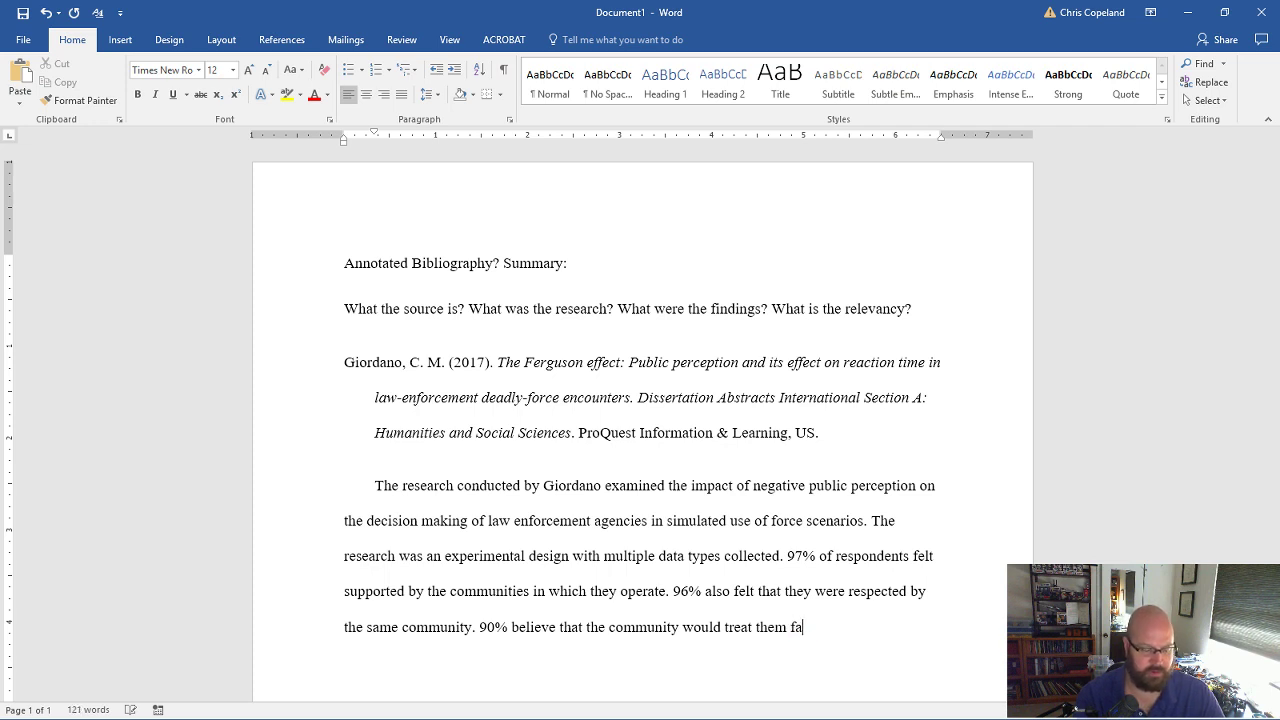
type("irly in the")
key("BackSpace")
key("BackSpace")
key("BackSpace")
key("BackSpace")
key("BackSpace")
key("BackSpace")
key("BackSpace")
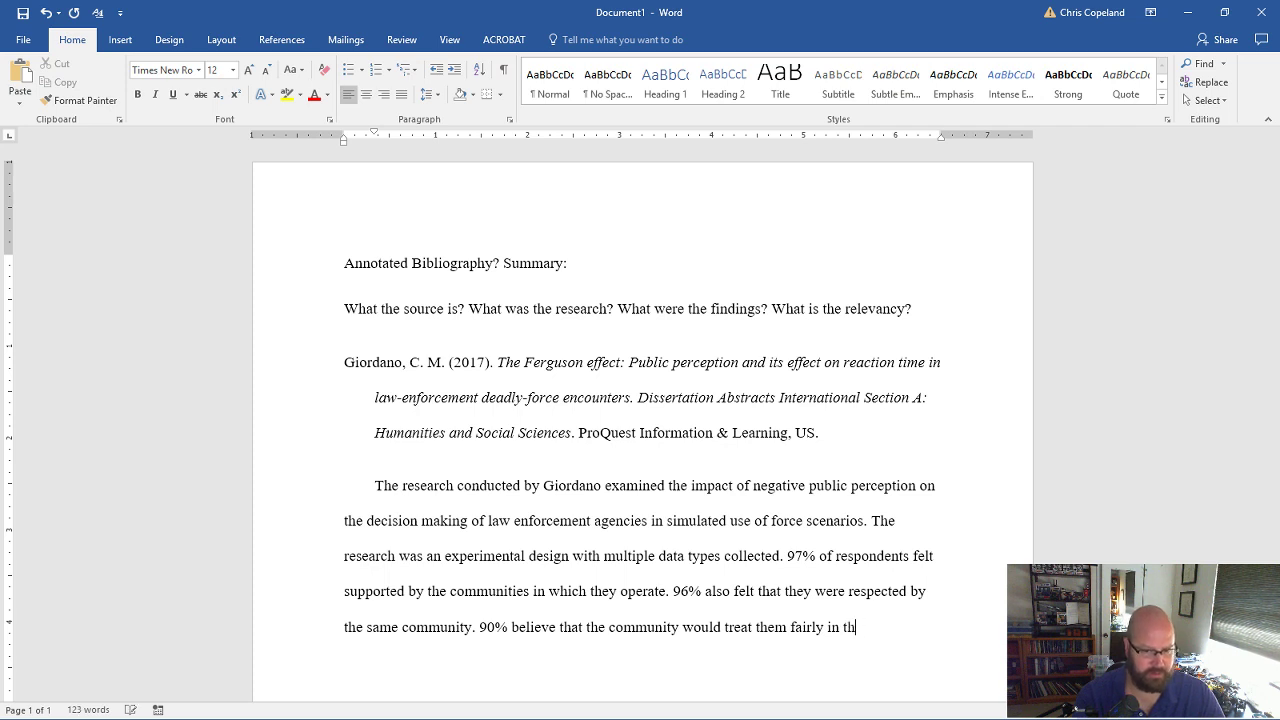
type("after")
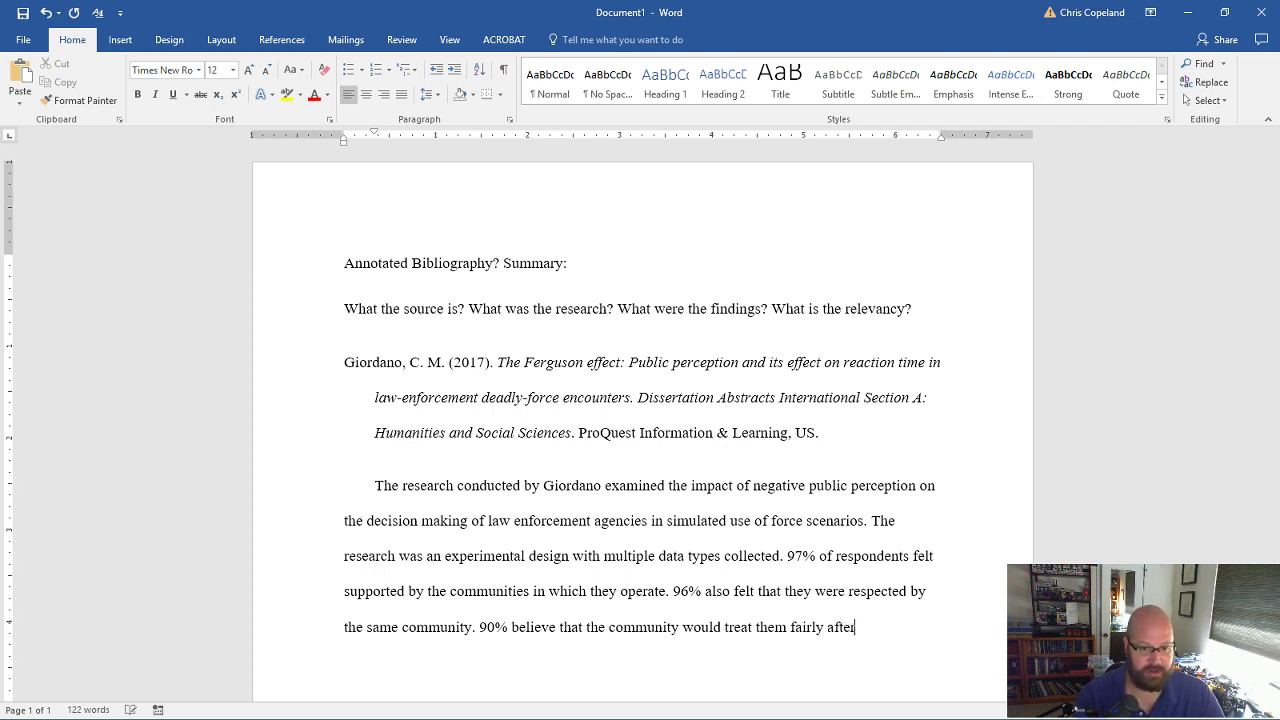
type(" a possible")
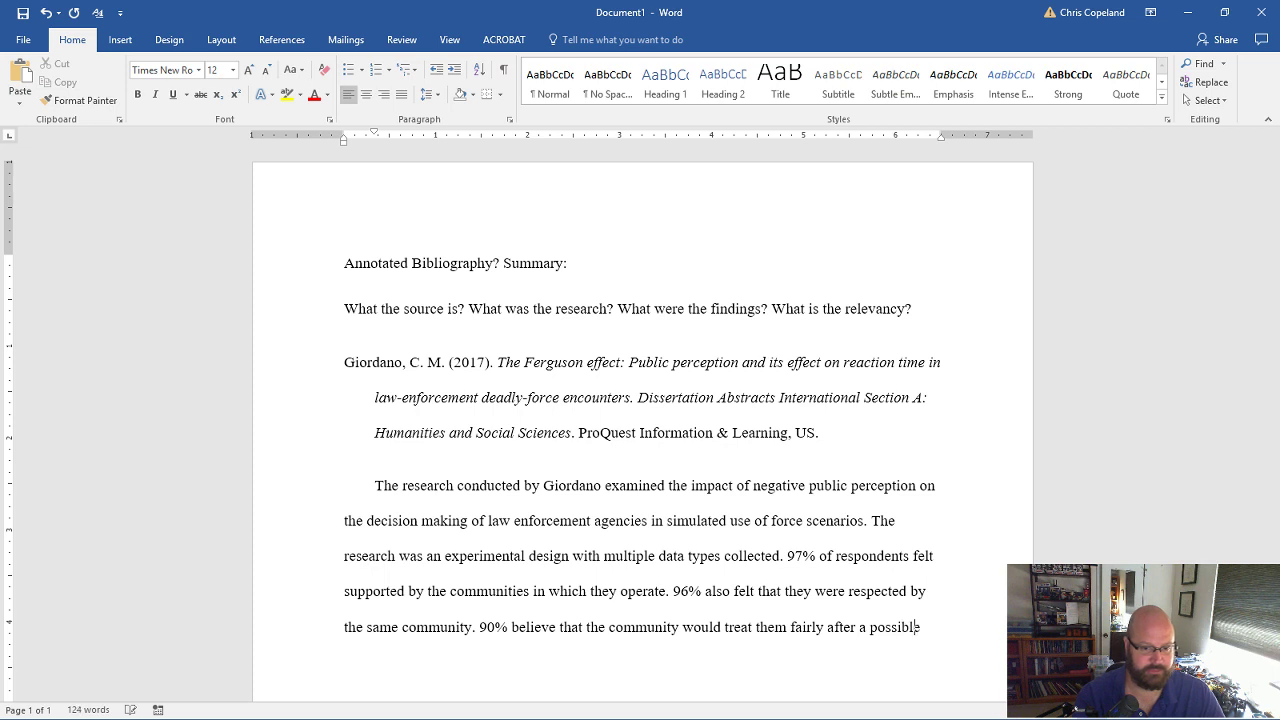
type(" shooting ")
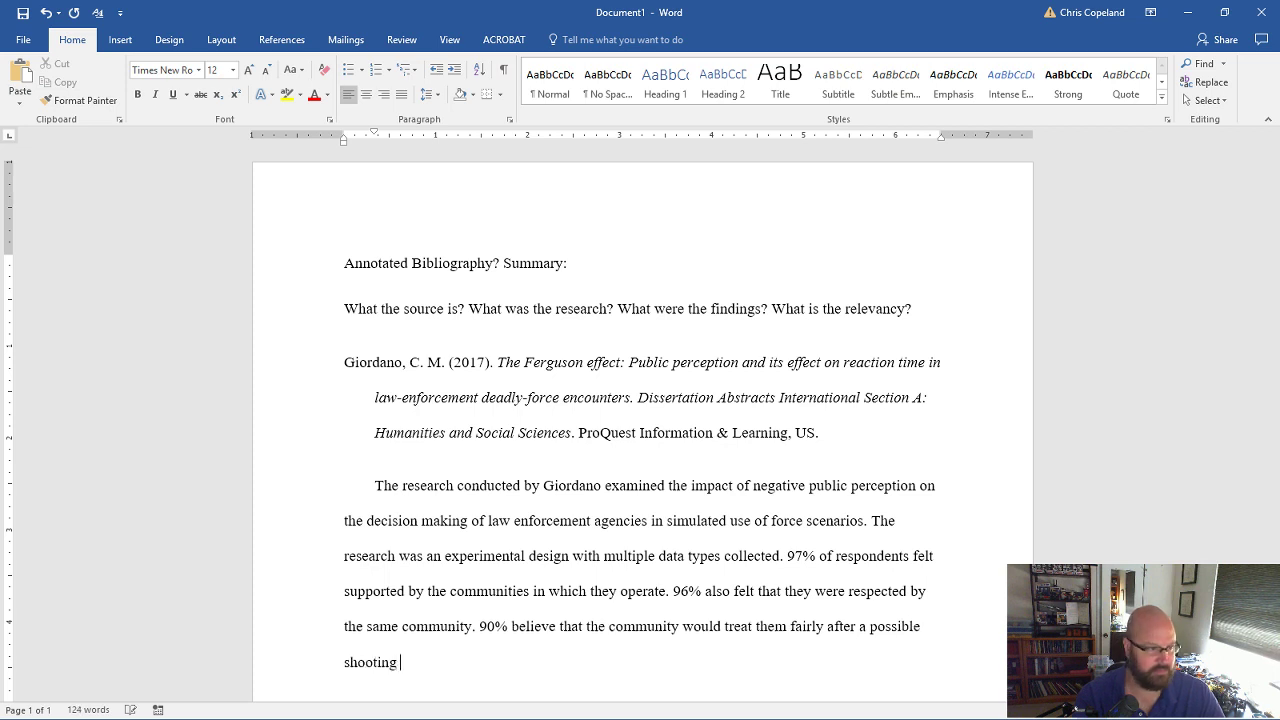
type("incident. ")
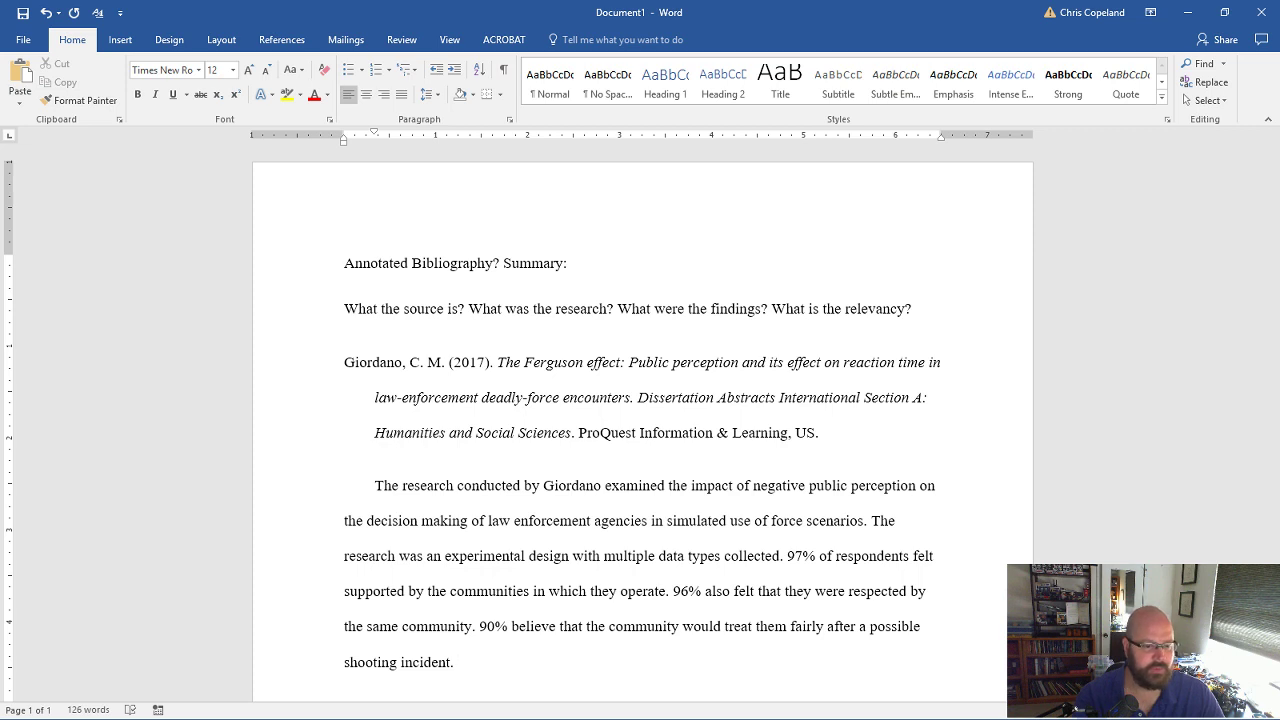
type("This")
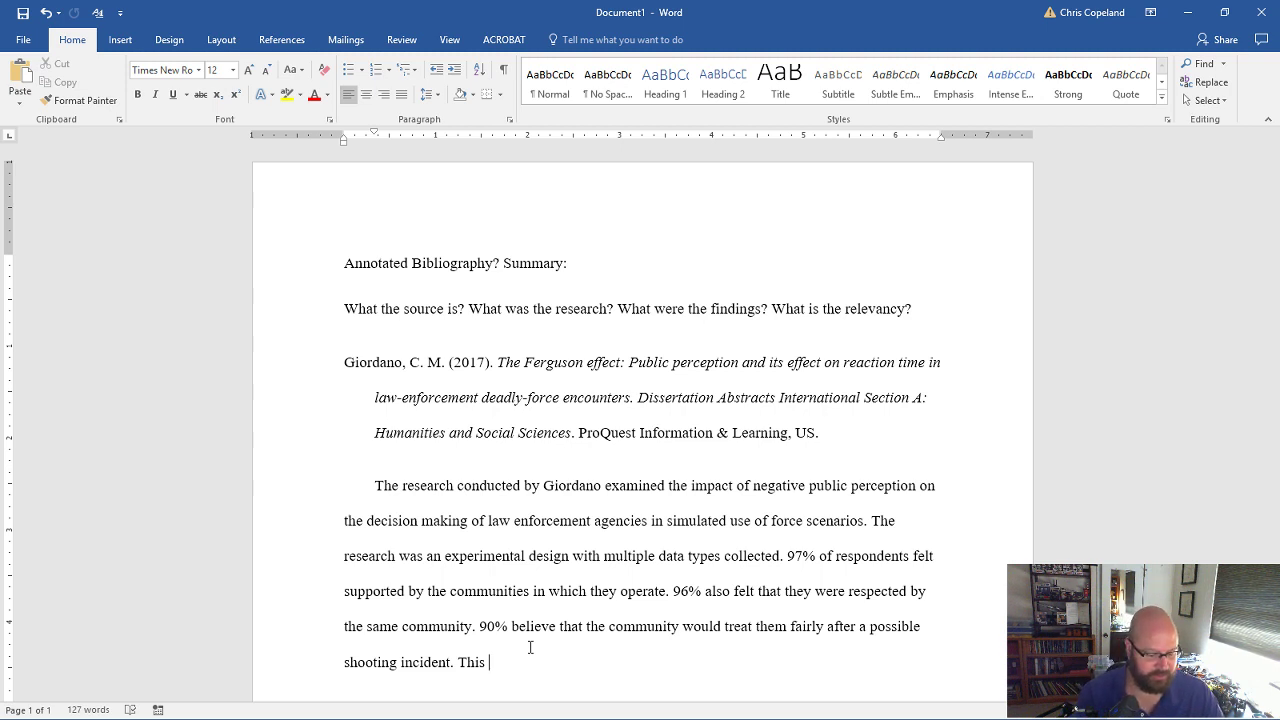
Complete the last sentence: 'This officer perception differs from the basis of the Ferguson Effect.'.
type("officer perceptio")
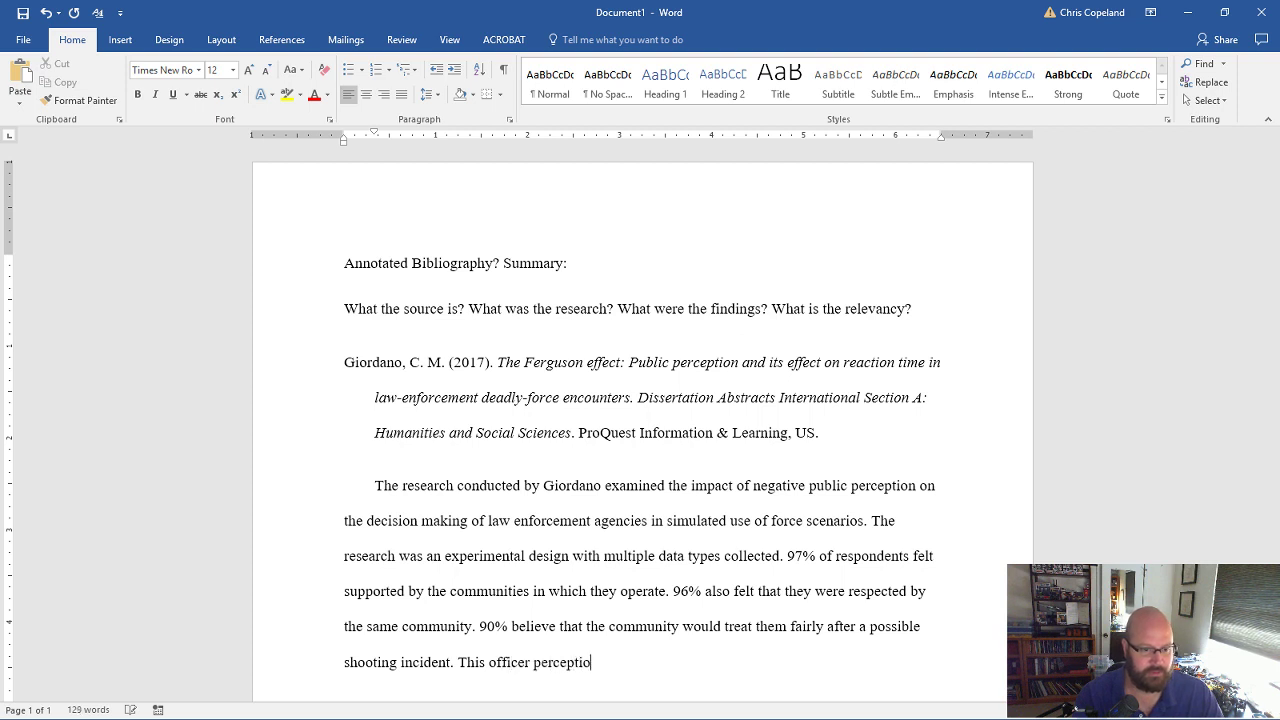
type("n ")
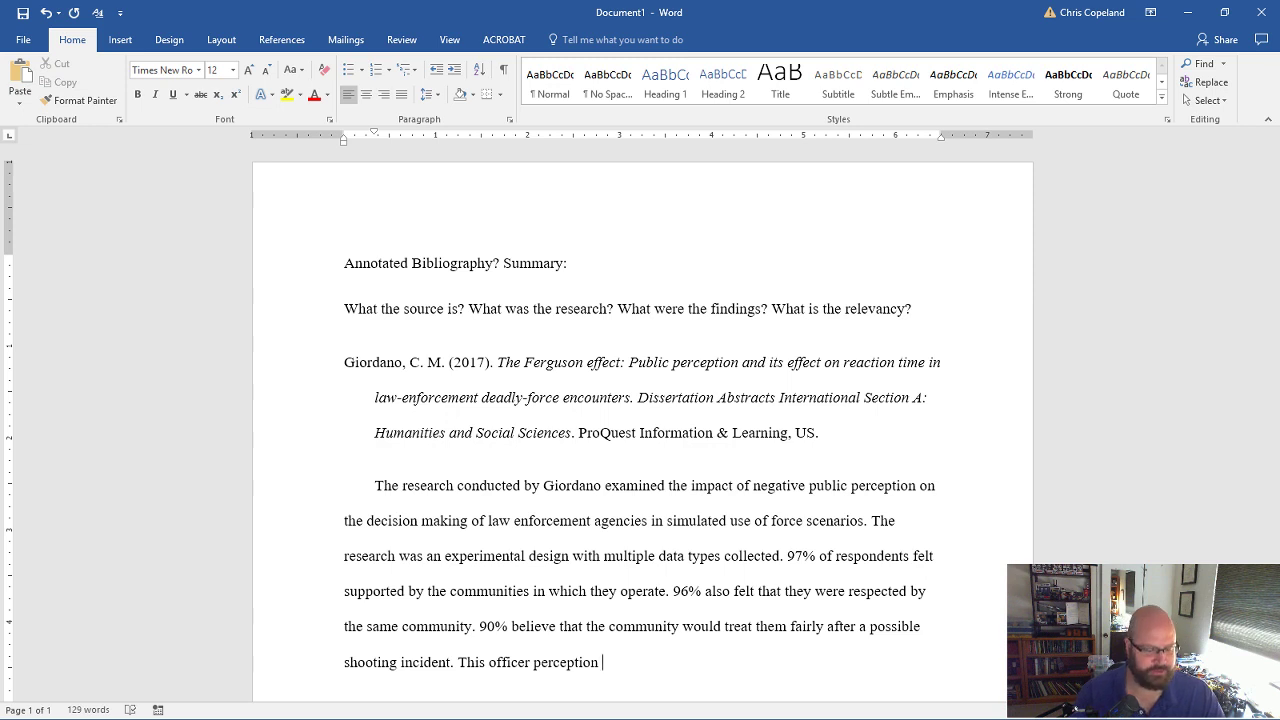
type("differs")
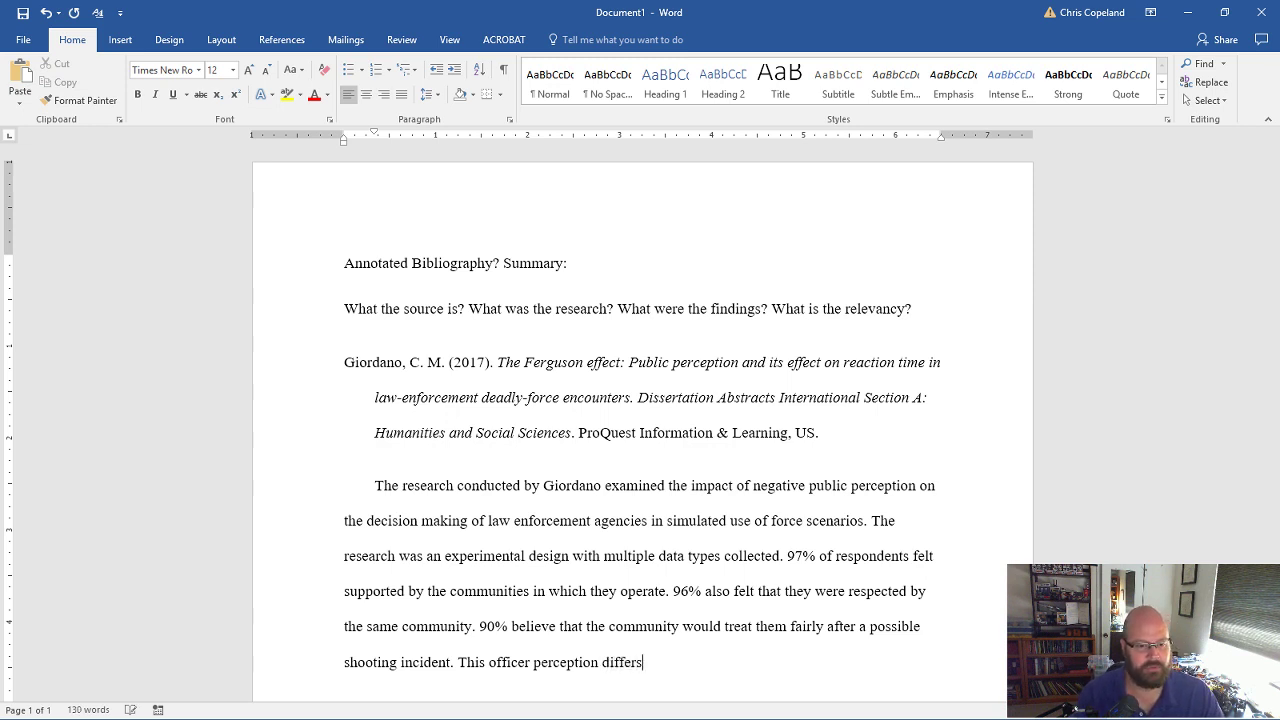
type(" from the b")
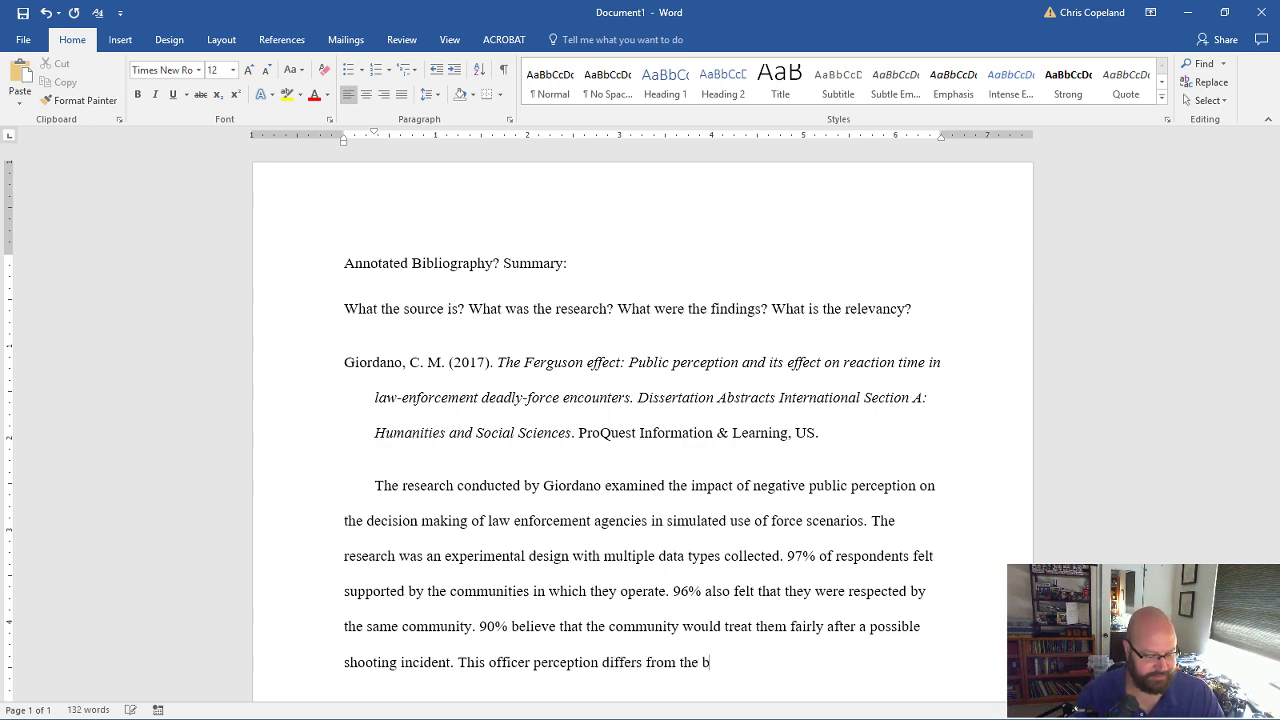
type("asis fo")
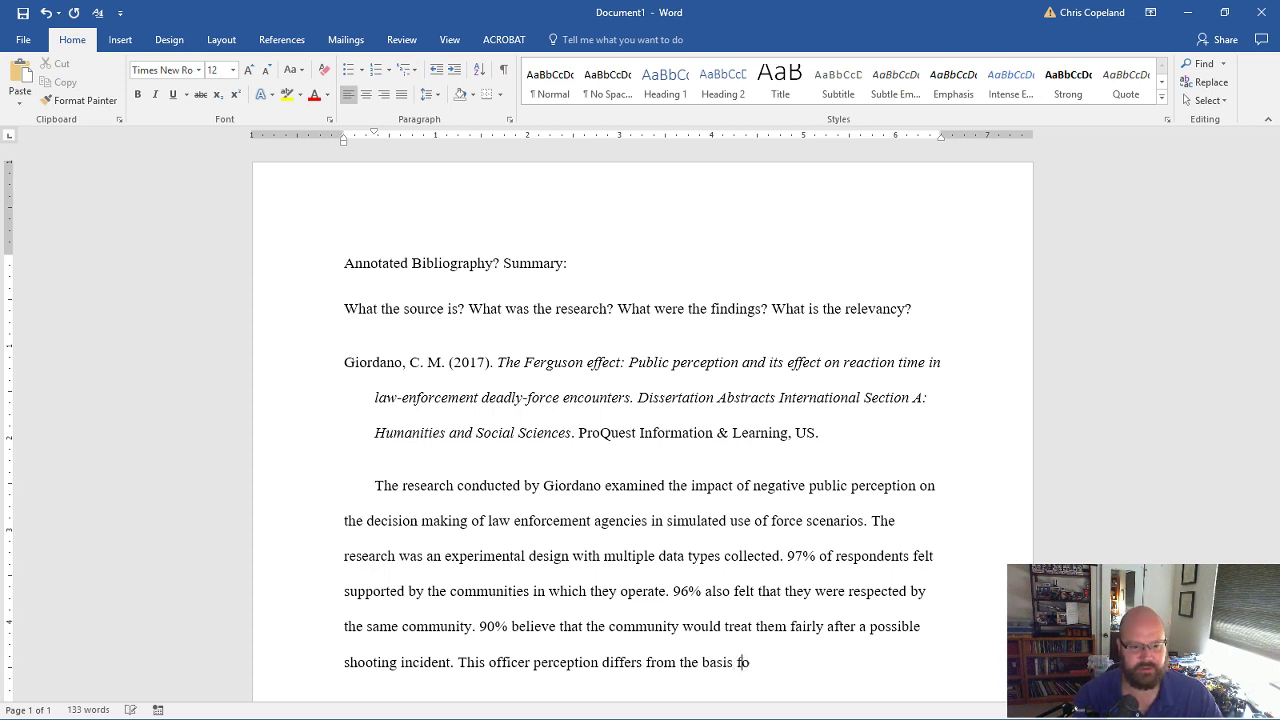
type(" the")
key("BackSpace")
key("BackSpace")
key("BackSpace")
key("BackSpace")
key("BackSpace")
key("BackSpace")
type("of the Ferguson ")
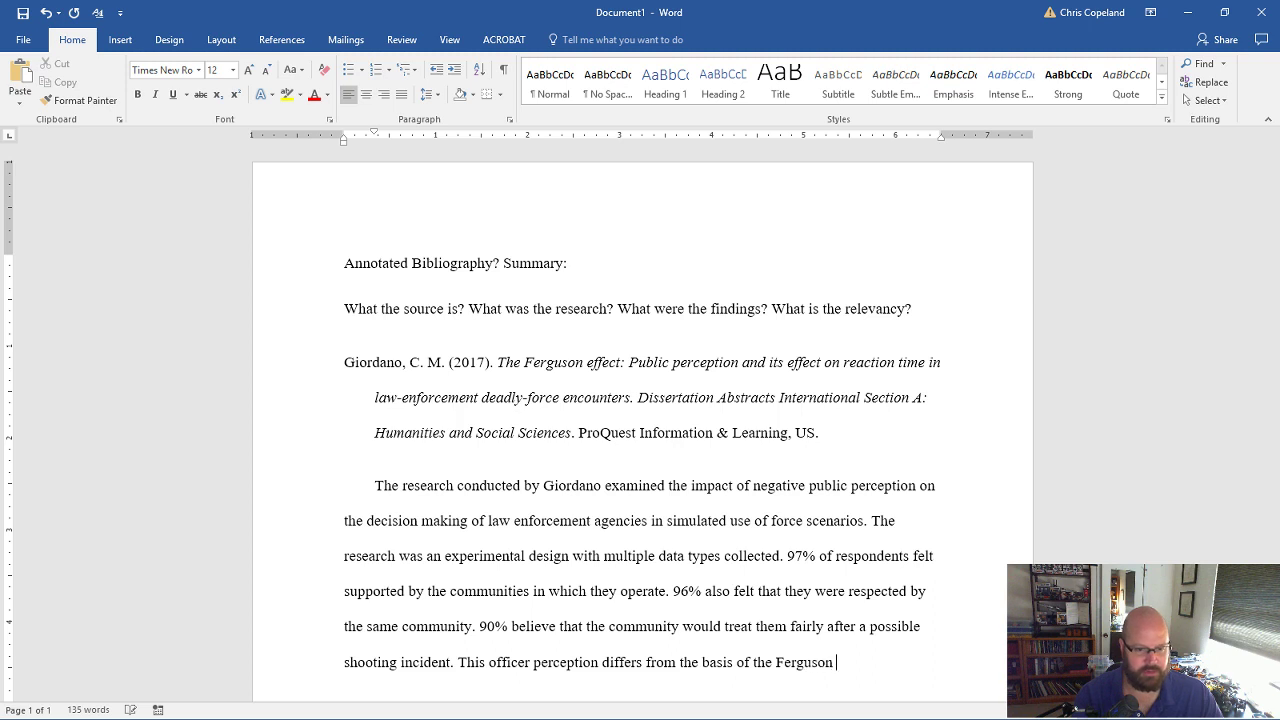
type("Effect.")
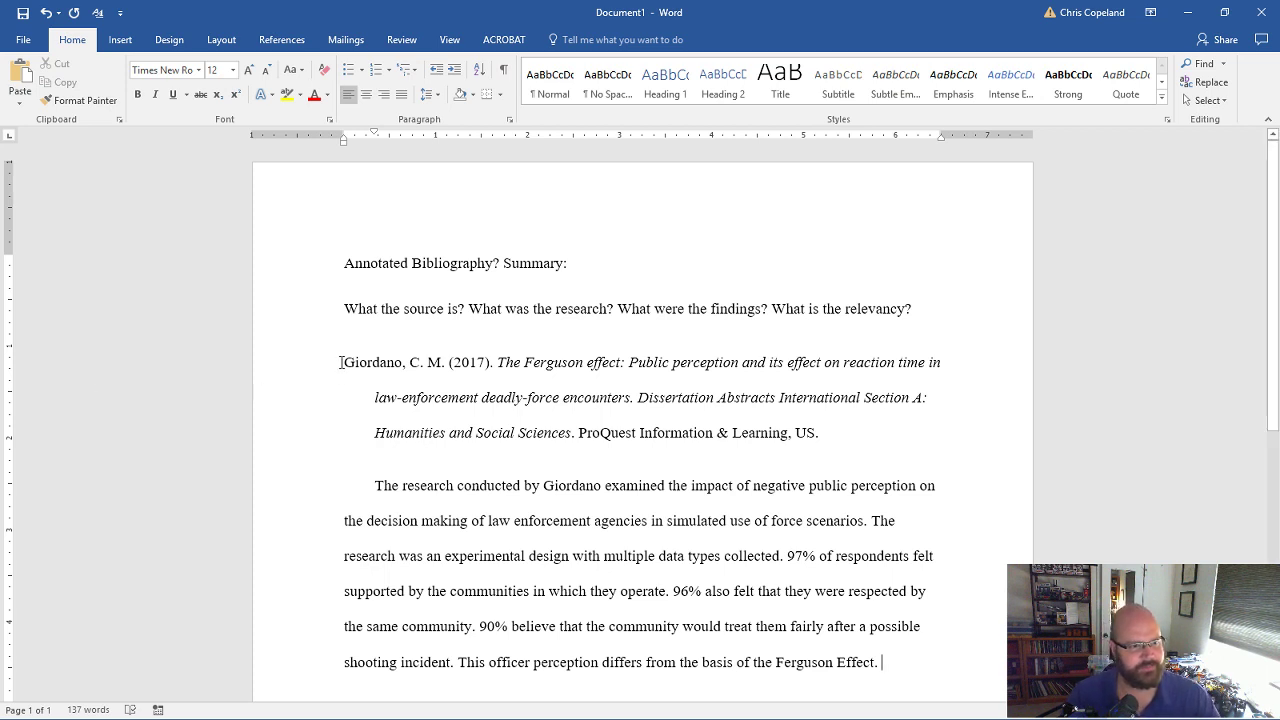
left_click_drag(344, 362, 840, 437)
left_click(836, 440)
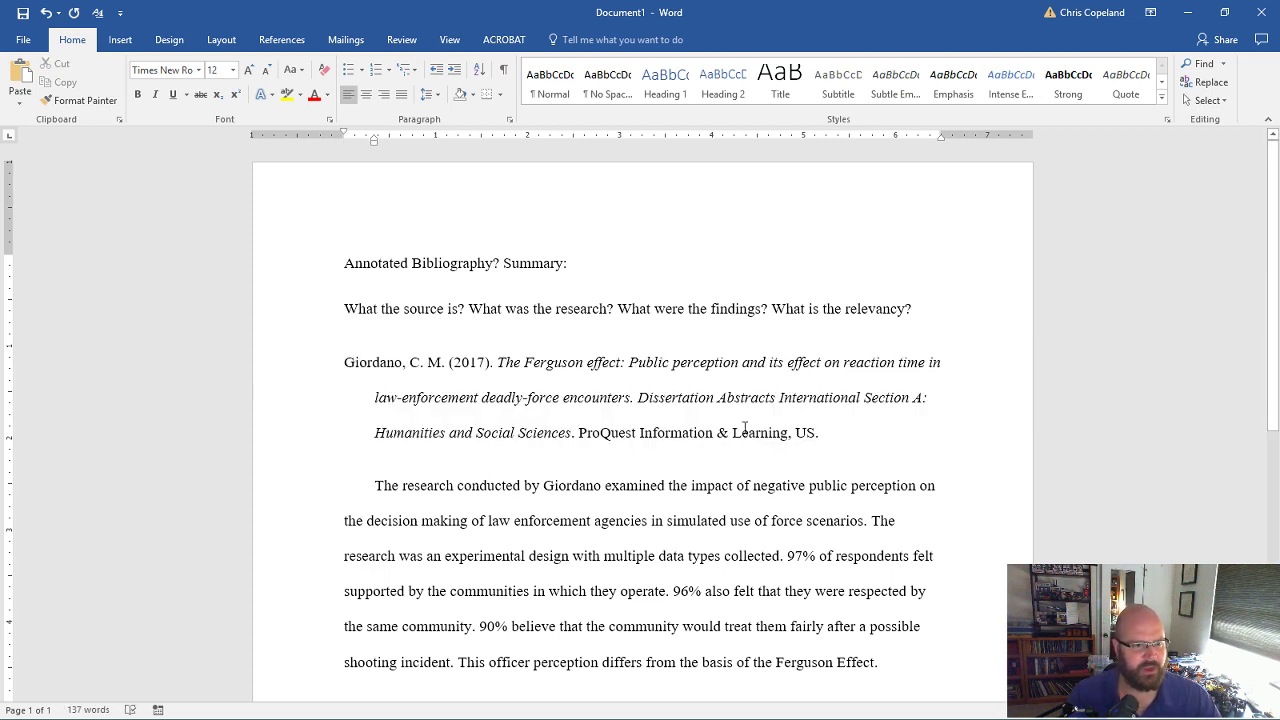
left_click_drag(376, 486, 458, 664)
left_click(880, 521)
left_click_drag(894, 662, 401, 664)
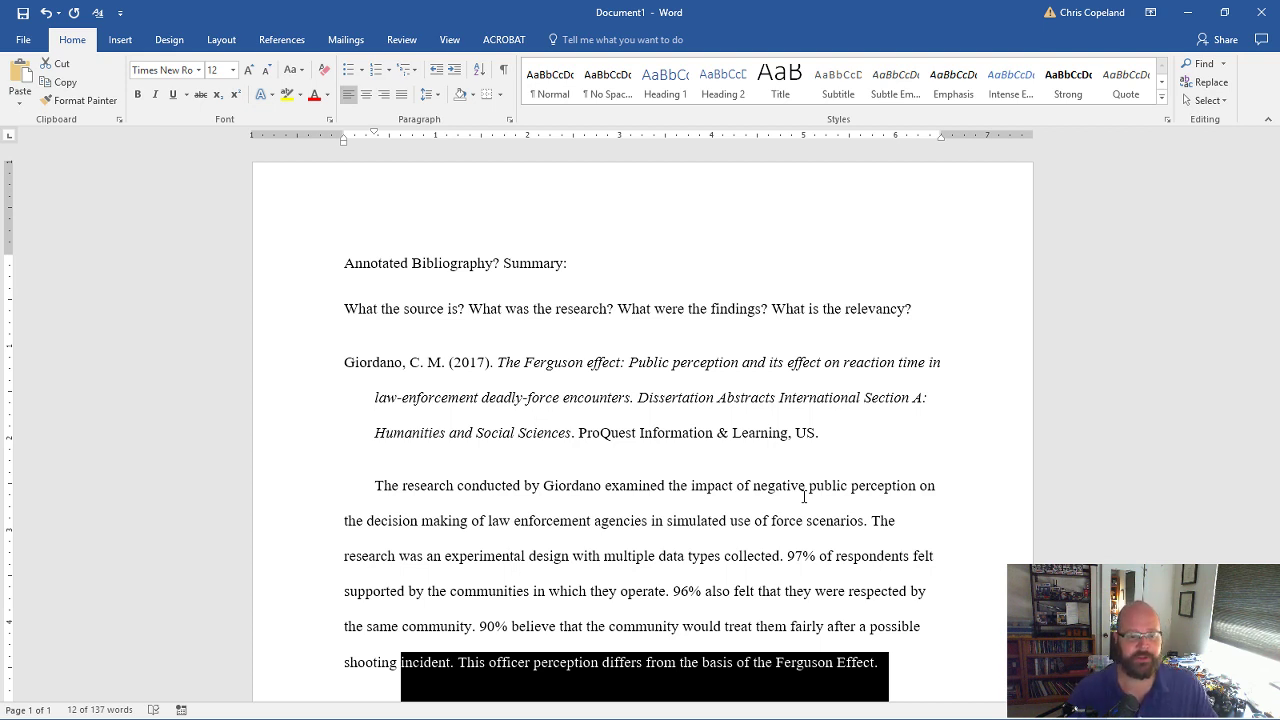
left_click(730, 520)
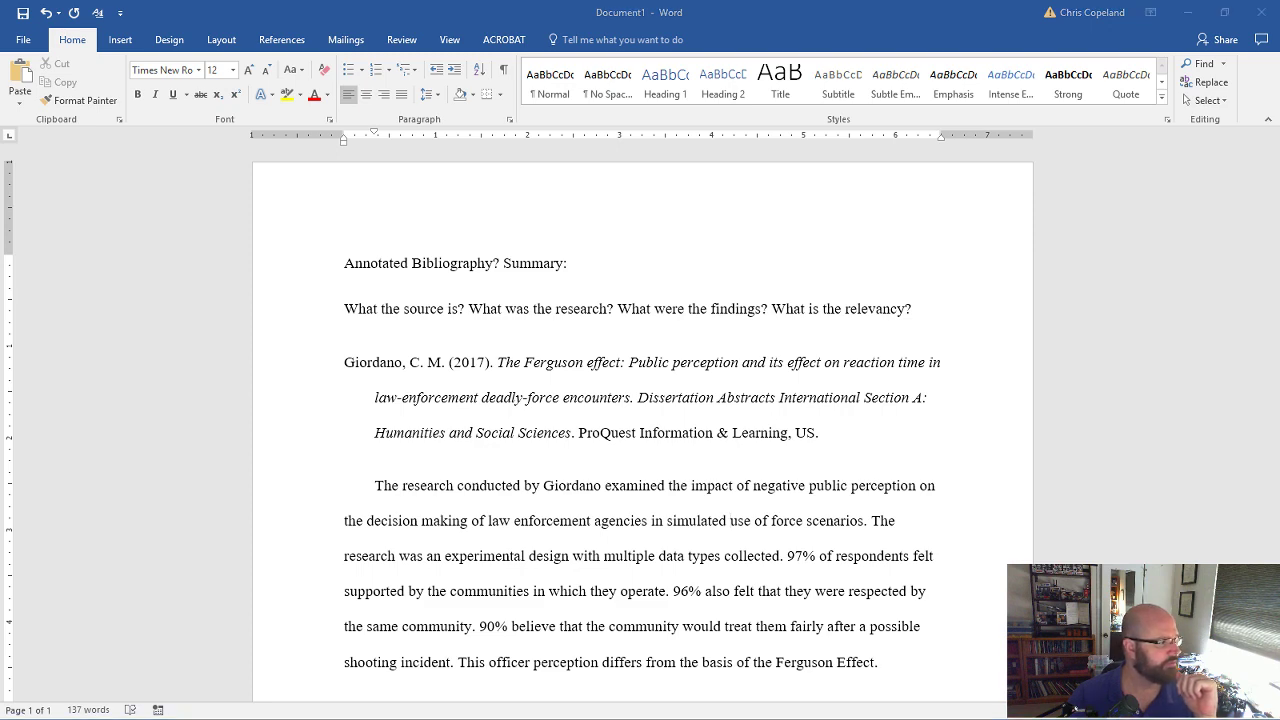
Paste the Laverone (2017) citation on a new line below the summary, keeping source formatting.
scroll(711, 471, "down", 3)
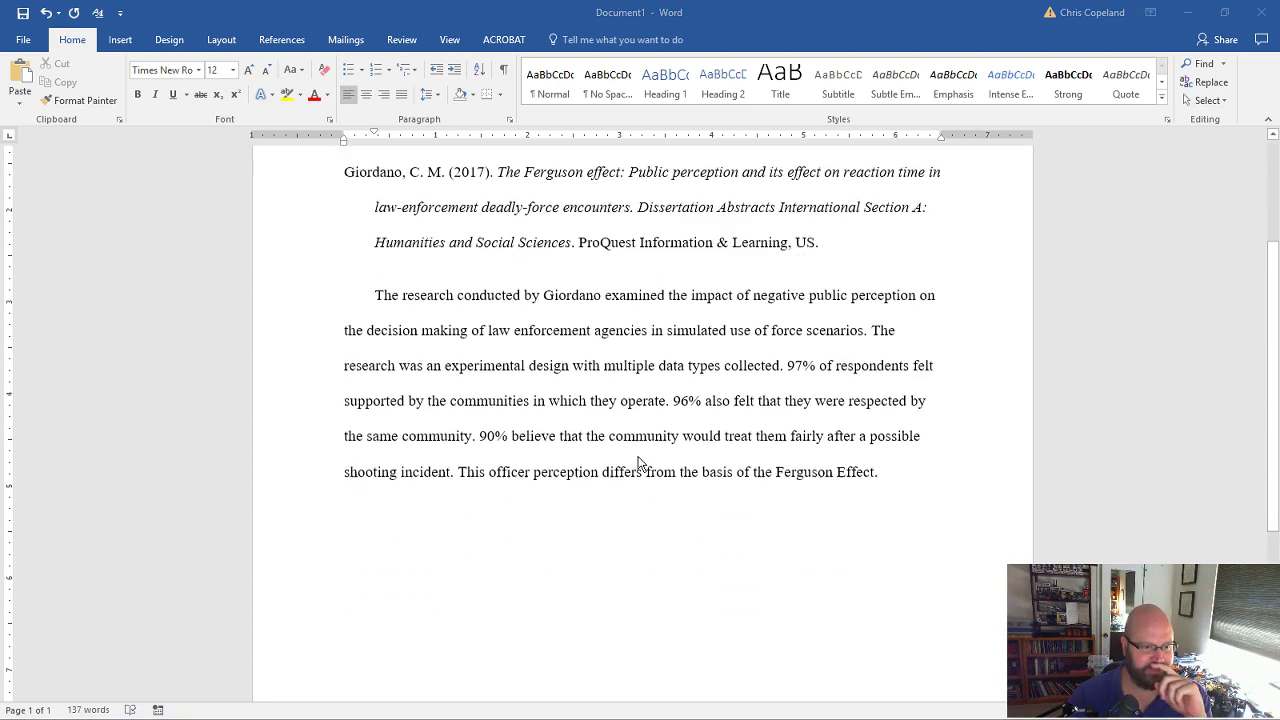
left_click(884, 435)
key("Return")
right_click(889, 433)
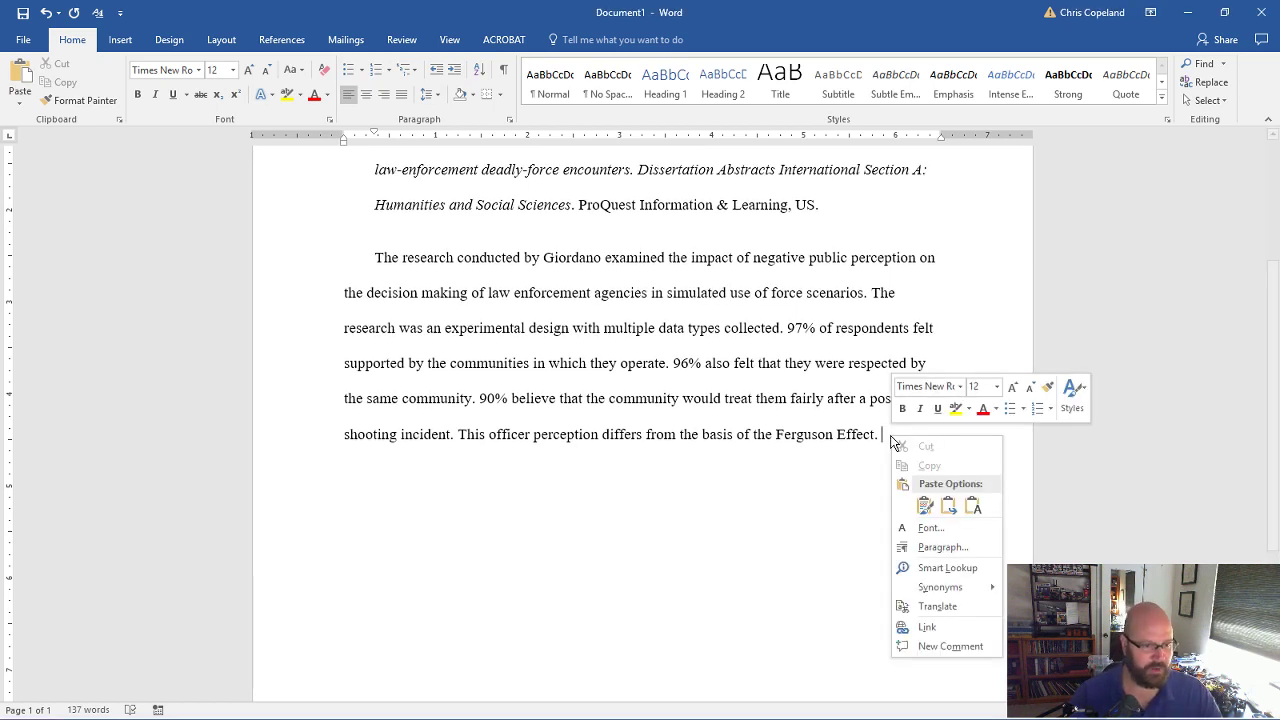
right_click(390, 472)
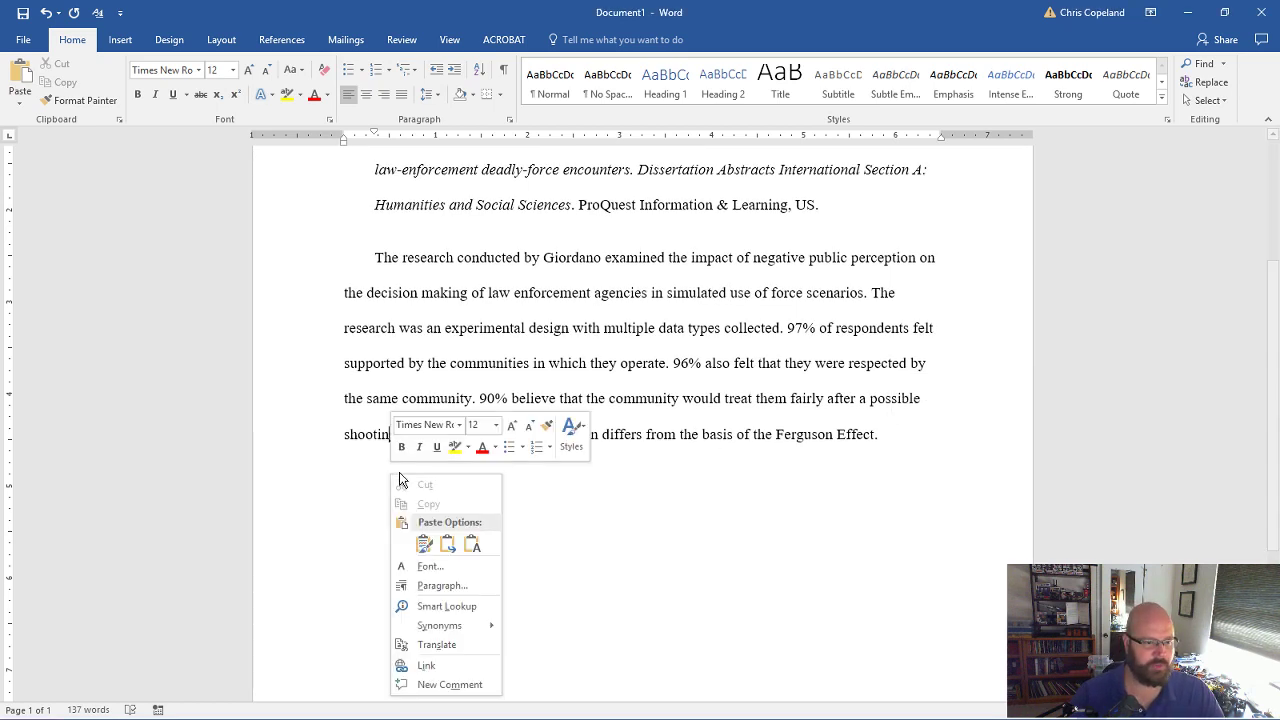
left_click(424, 543)
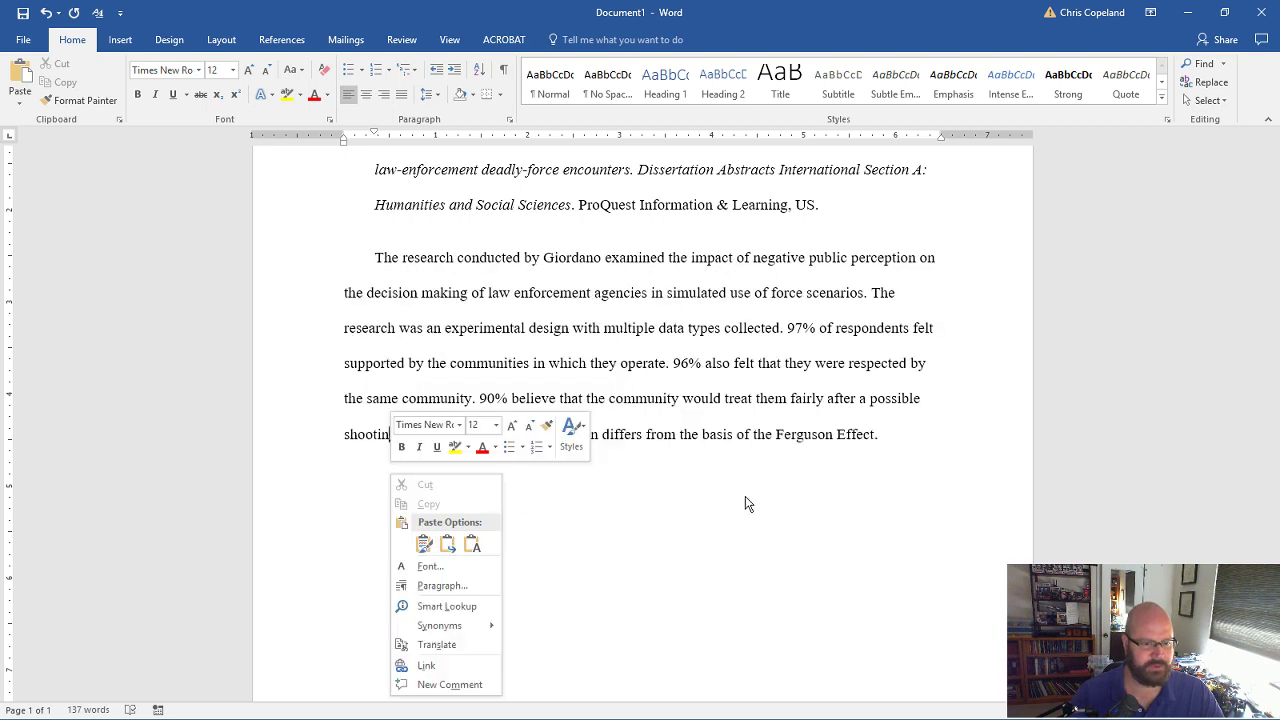
key("Escape")
left_click(907, 436)
key("Return")
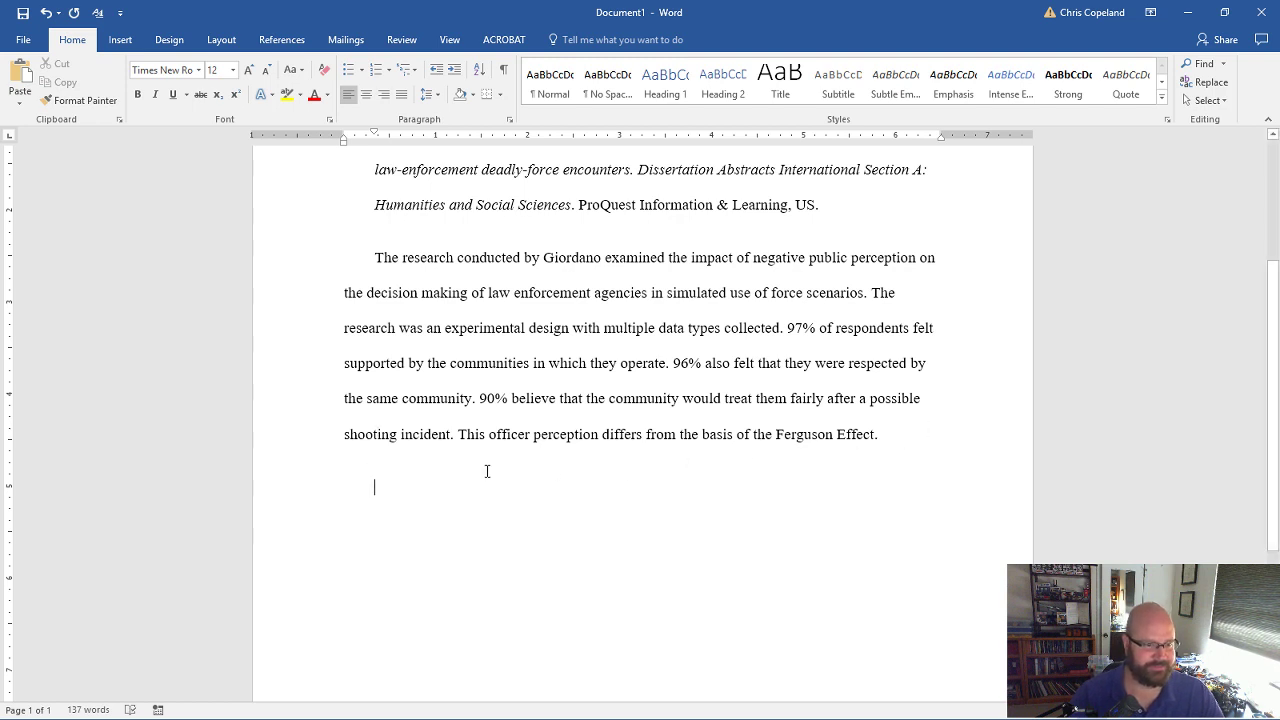
right_click(377, 489)
left_click(413, 558)
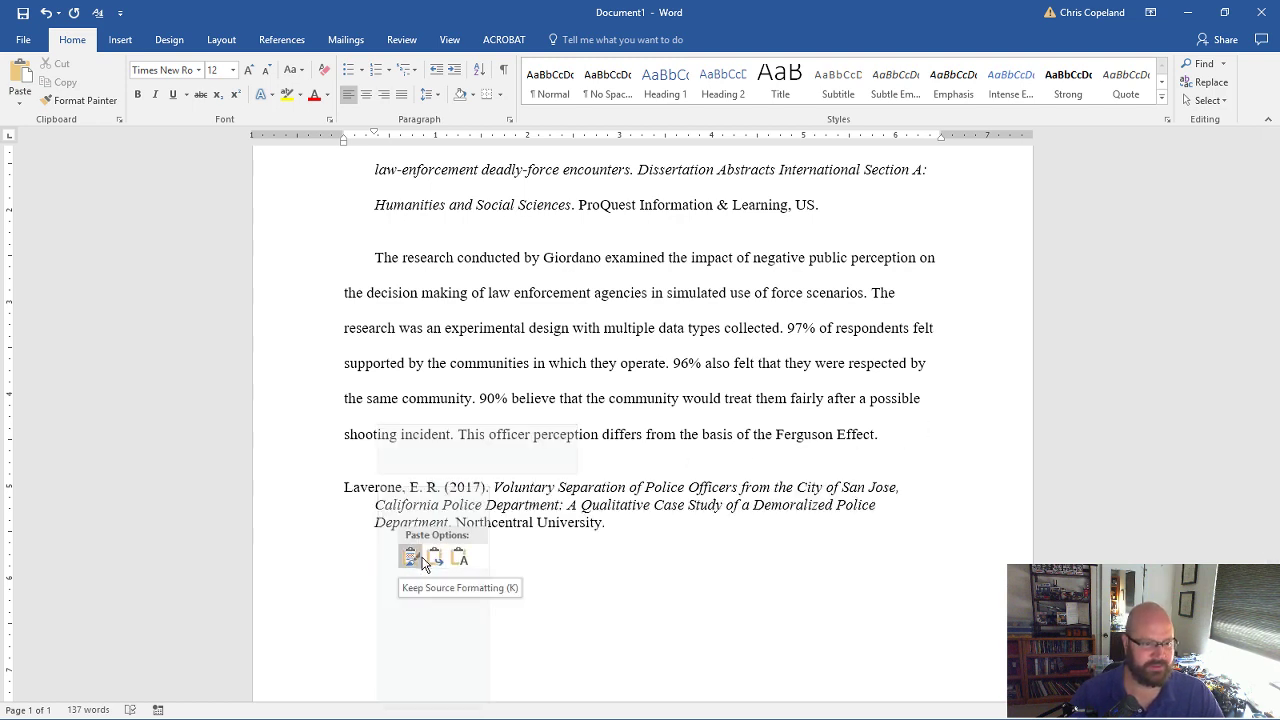
Set the Laverone citation to 2.0 line spacing and start a new paragraph below it.
left_click_drag(622, 526, 345, 488)
left_click(438, 94)
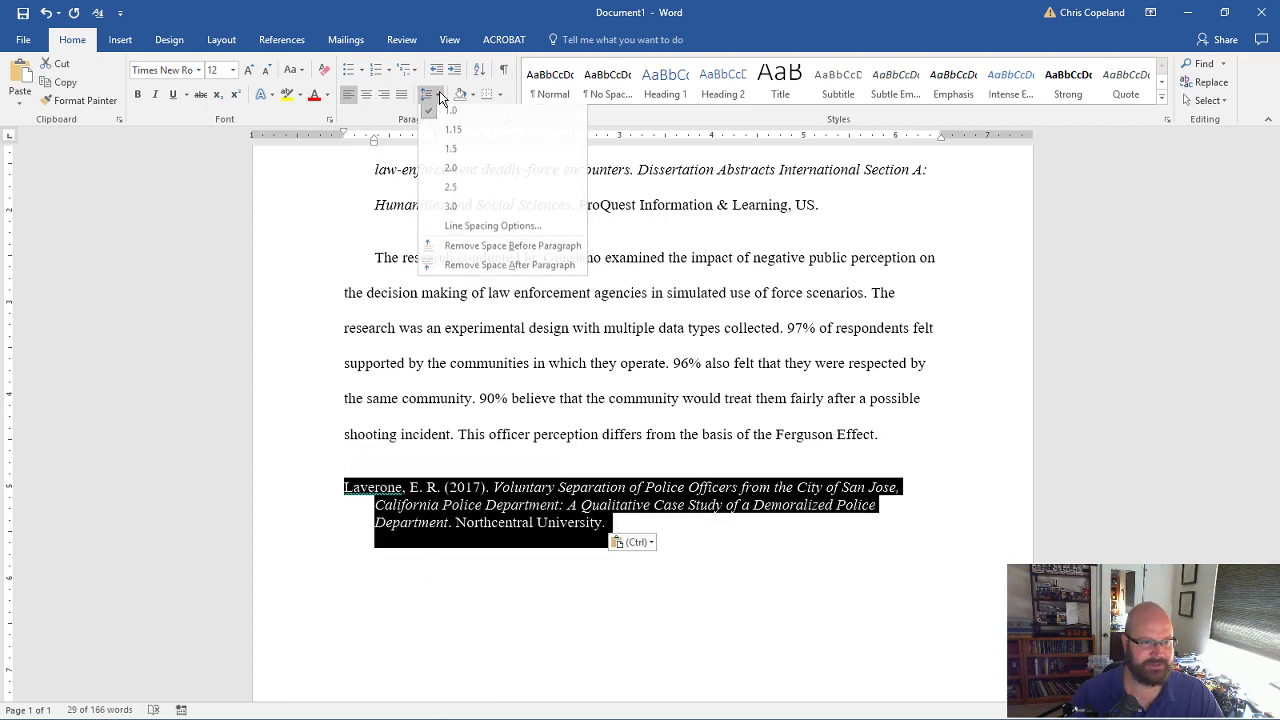
left_click(455, 168)
left_click(639, 557)
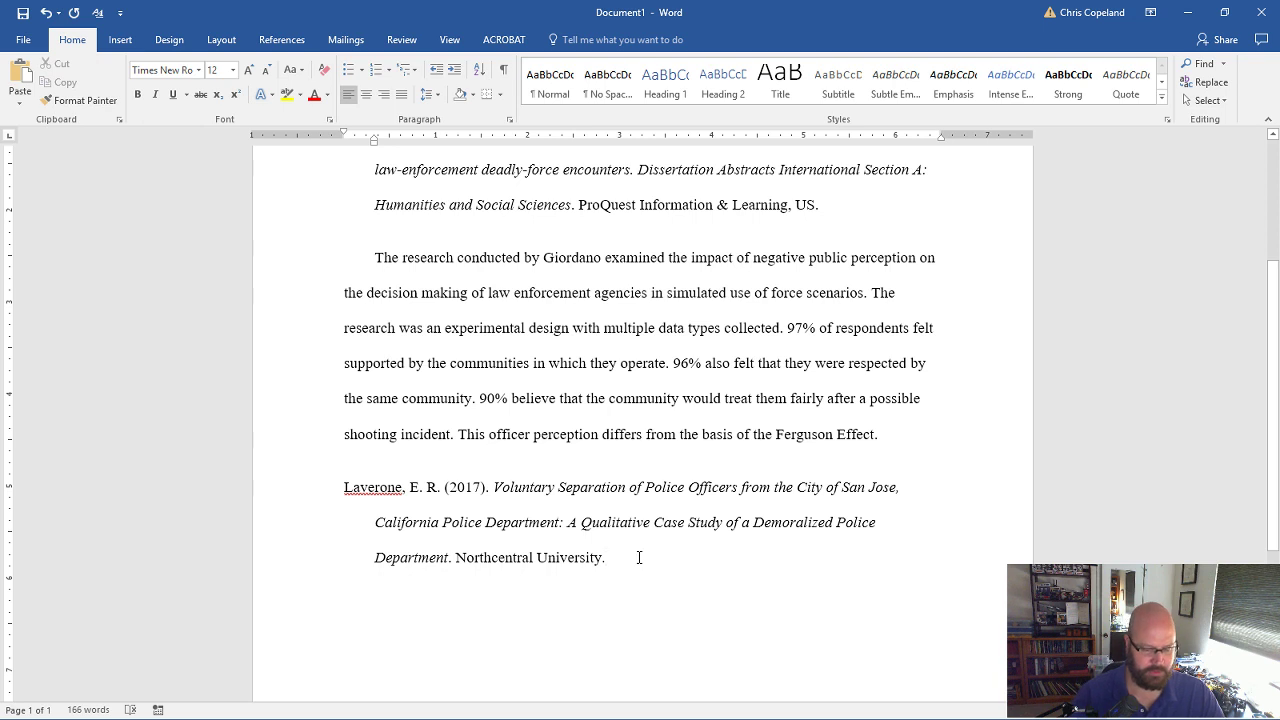
key("Return")
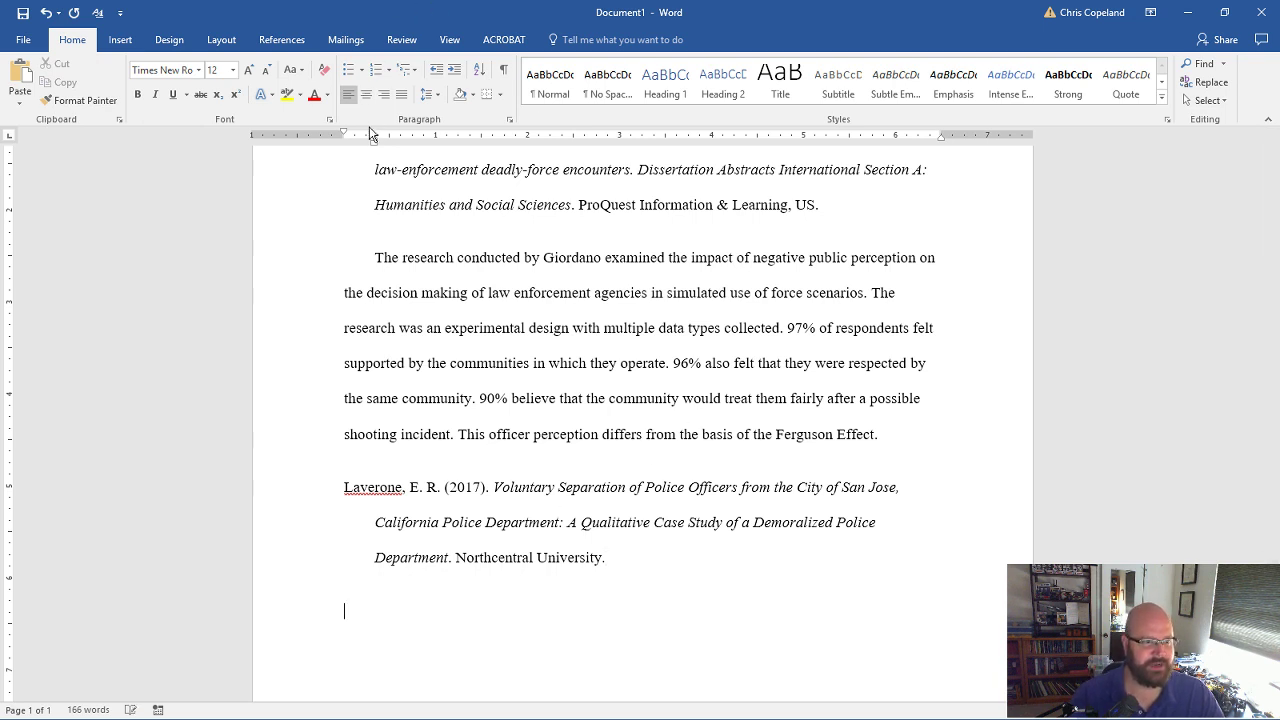
Return the hanging indent to the left margin and type 'My next entry.....'.
left_click_drag(375, 138, 345, 138)
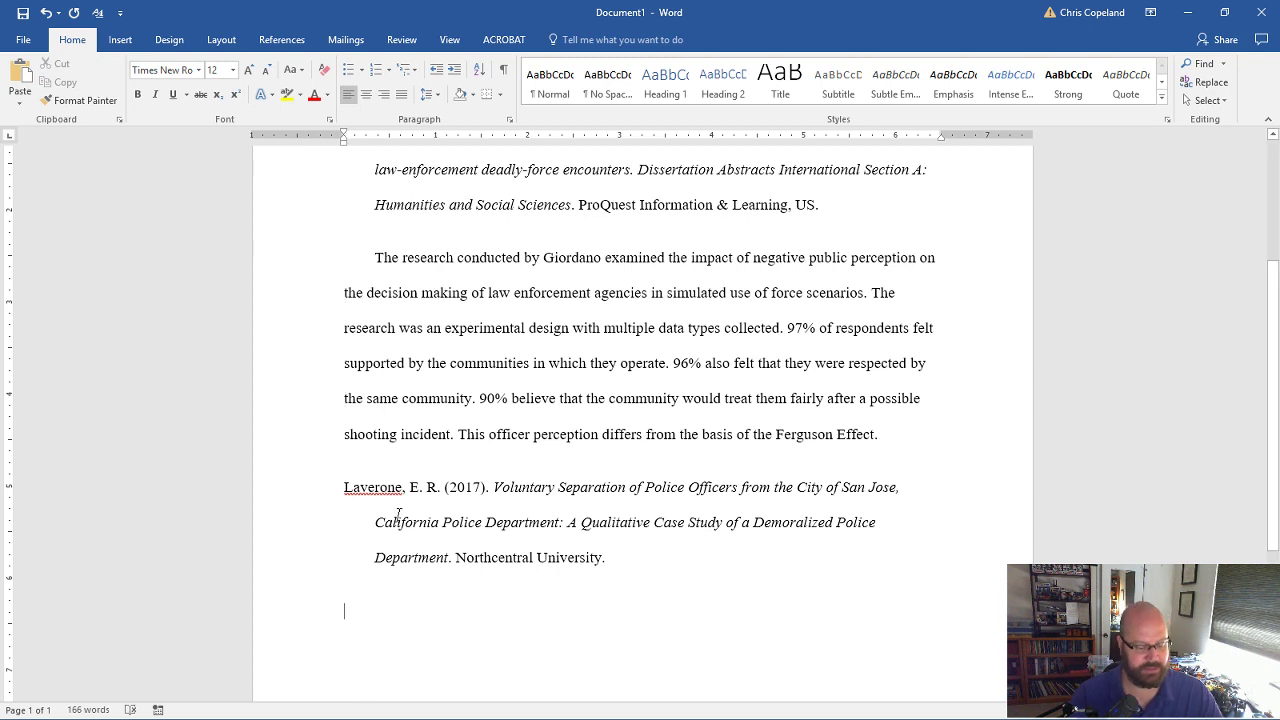
type("My nex")
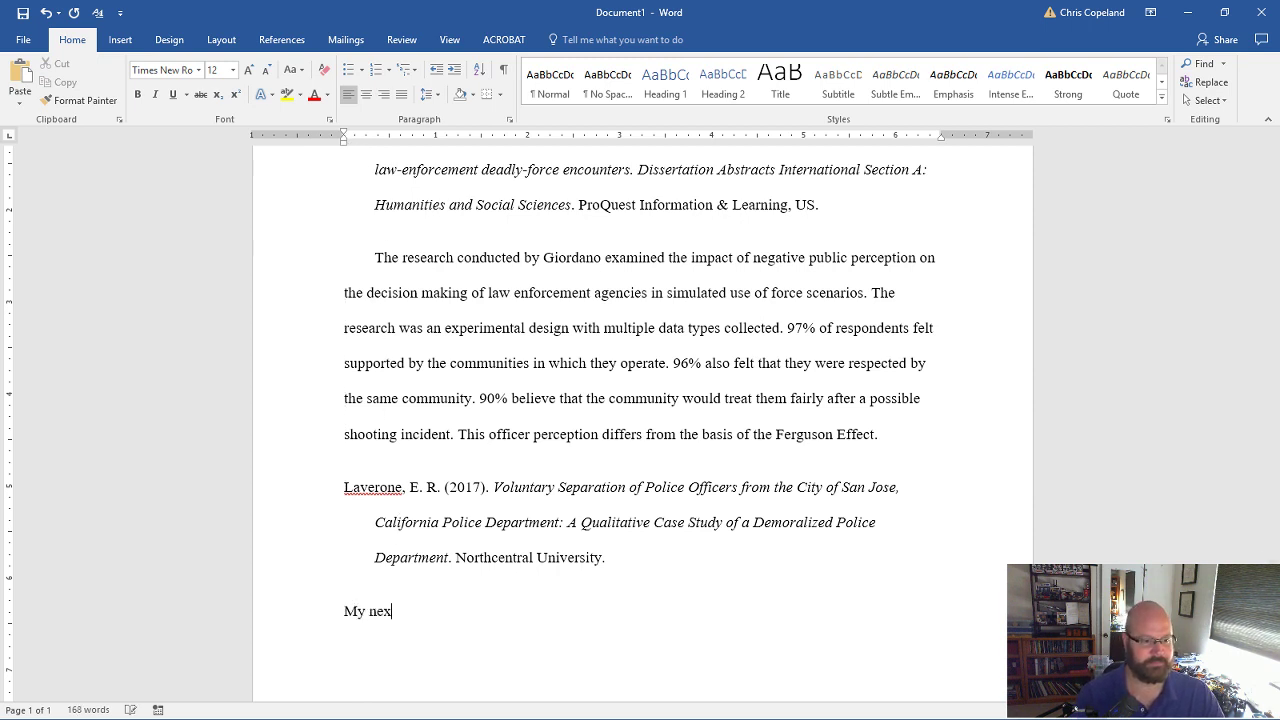
type("t entry")
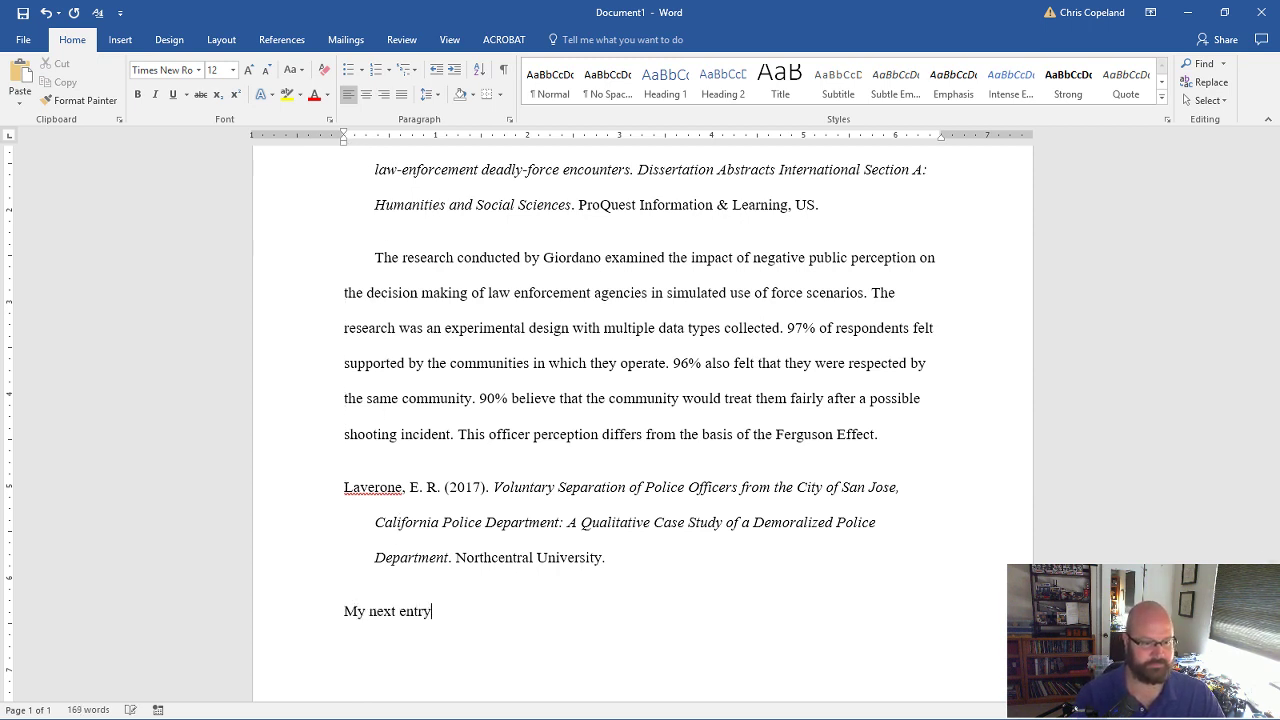
type(".....")
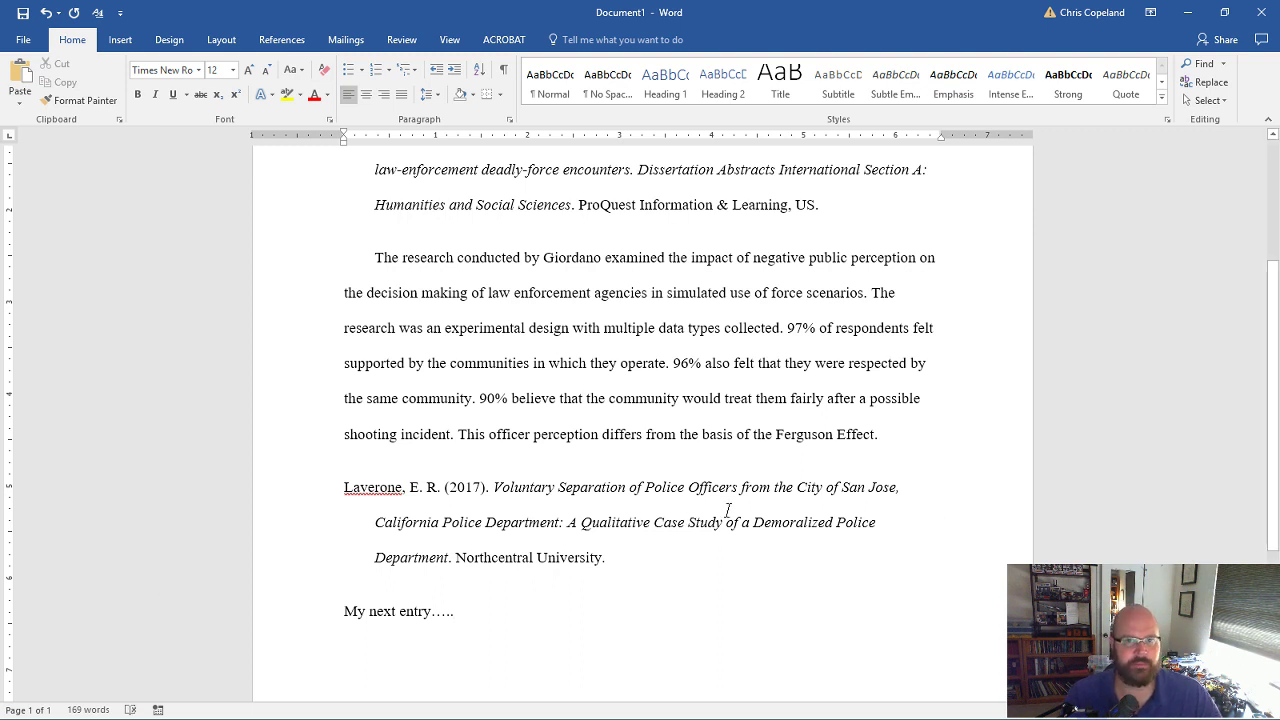
scroll(730, 506, "down", 1)
scroll(730, 506, "up", 4)
scroll(897, 530, "down", 1)
left_click_drag(897, 530, 376, 349)
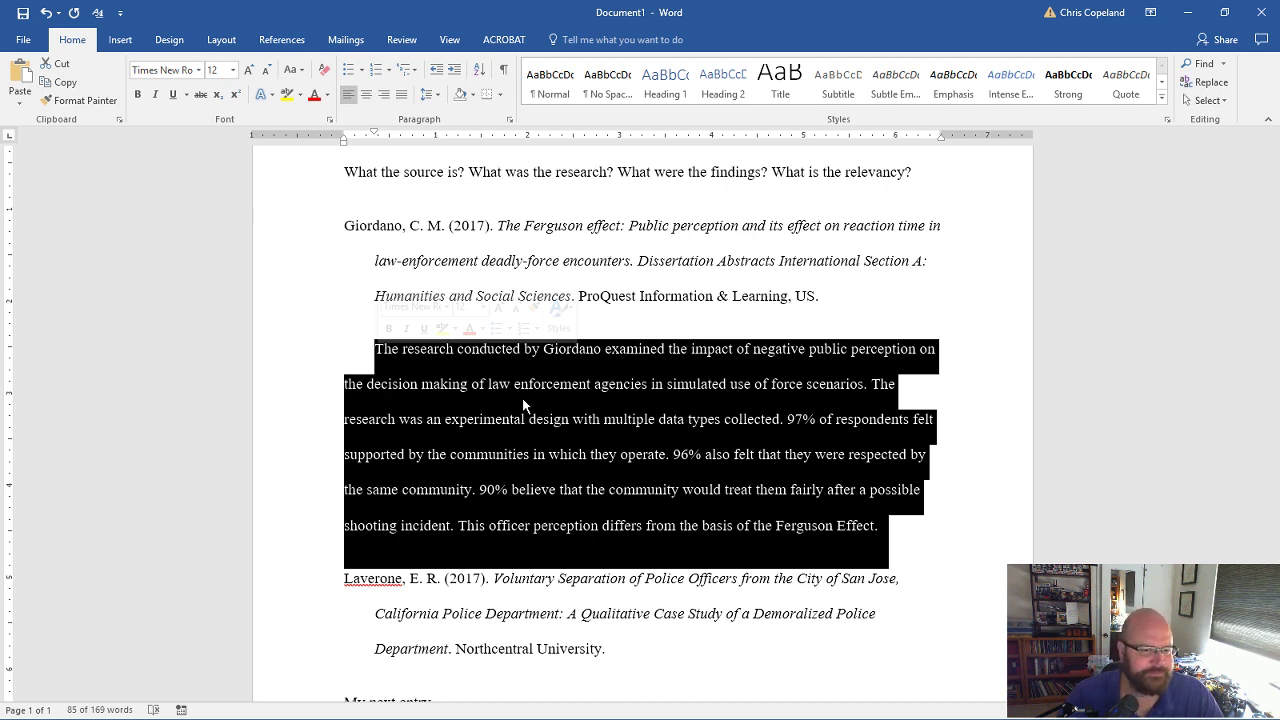
left_click(907, 538)
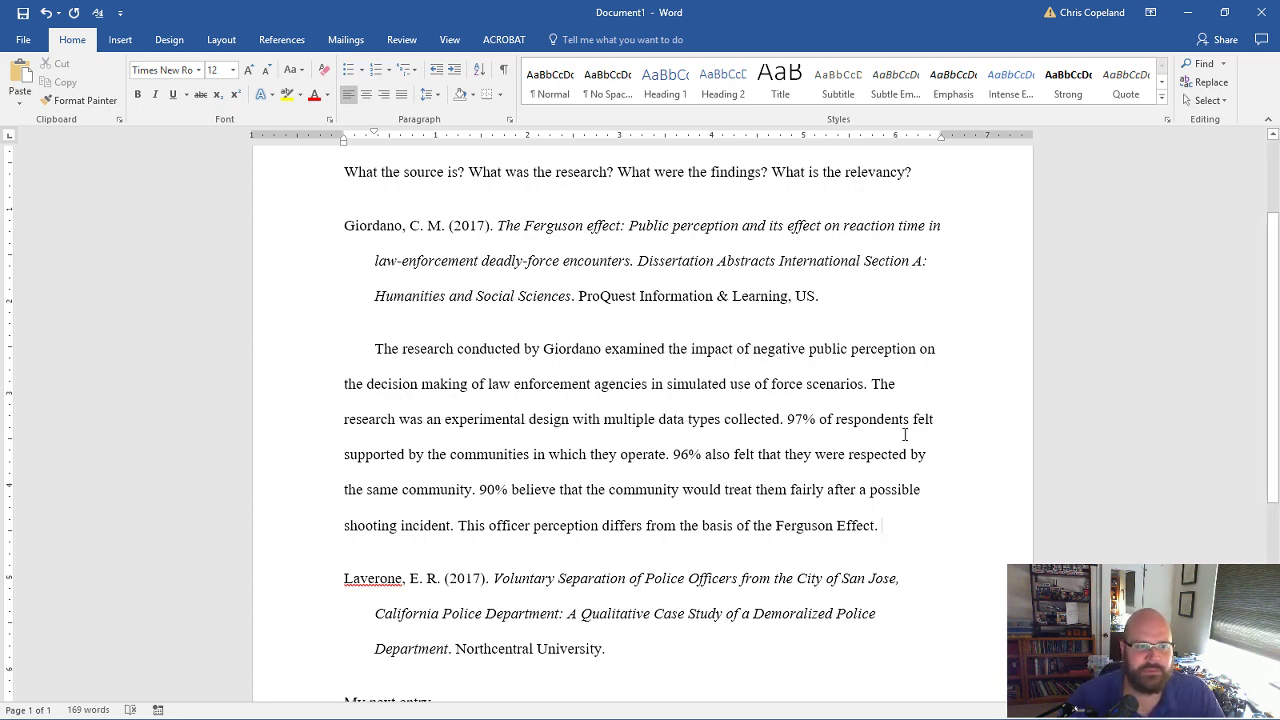
scroll(905, 434, "up", 1)
scroll(905, 434, "up", 2)
left_click_drag(922, 265, 346, 264)
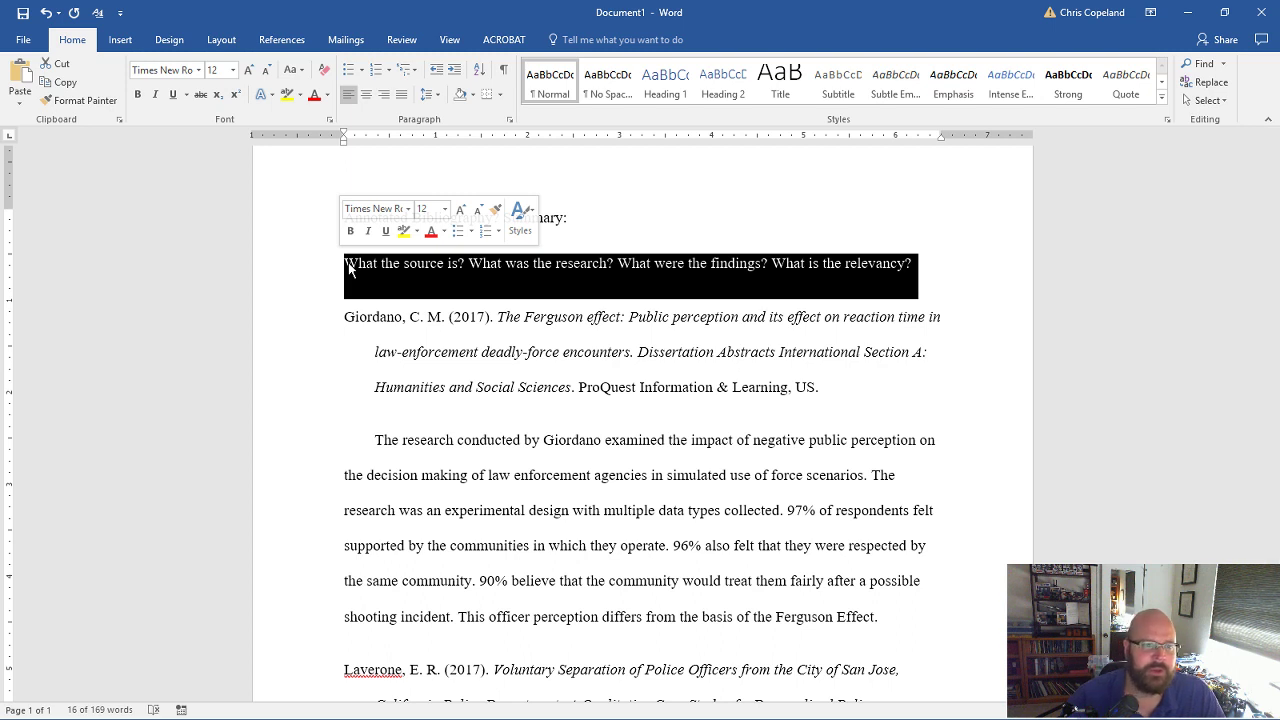
left_click(736, 265)
left_click_drag(822, 388, 294, 333)
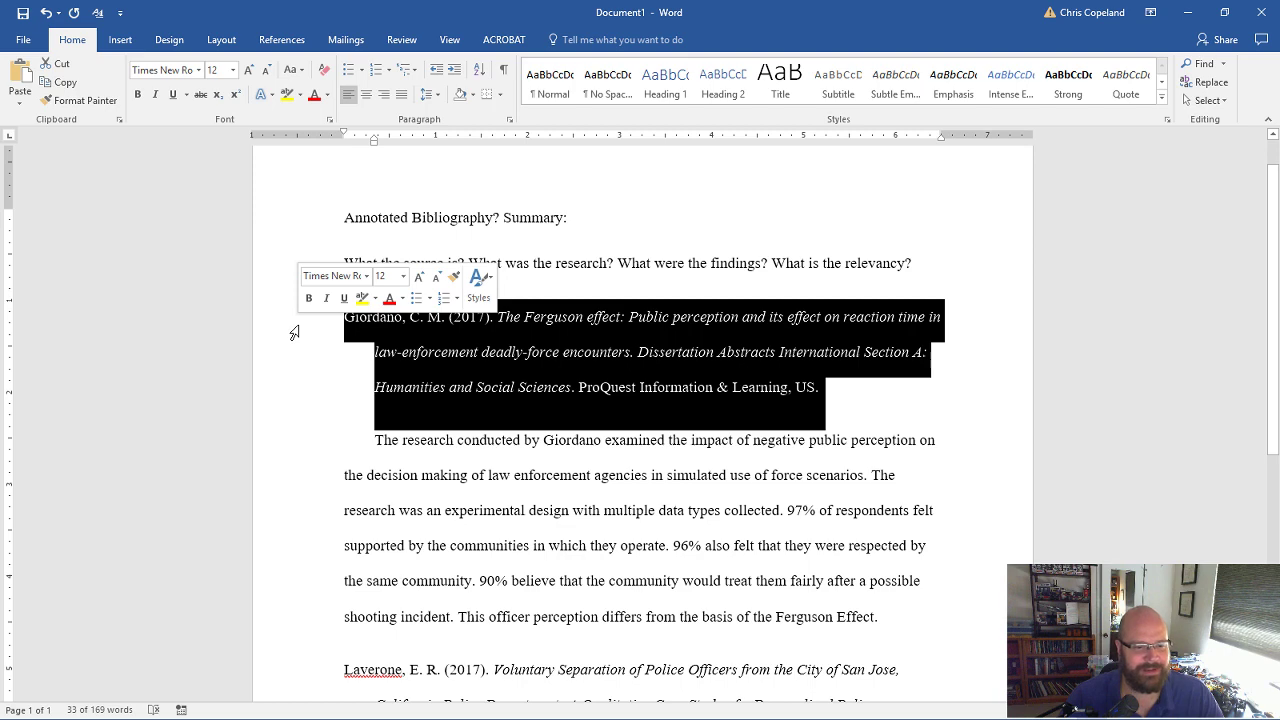
left_click(876, 380)
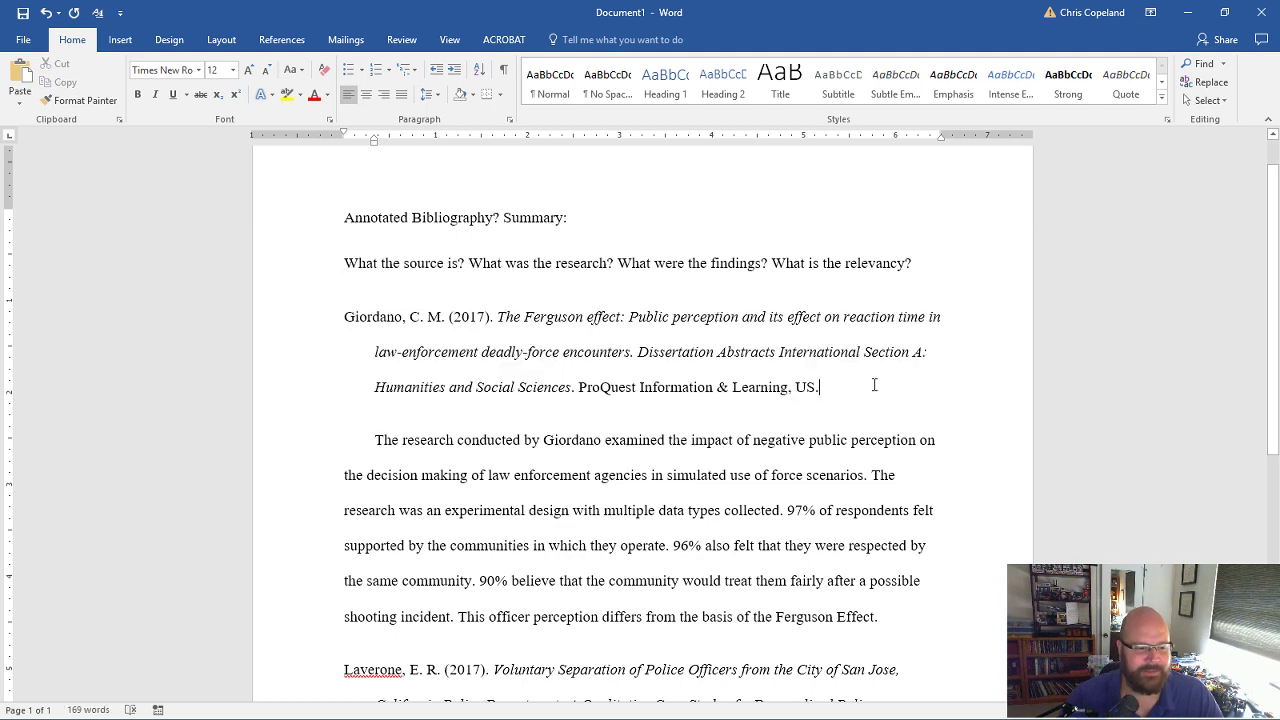
scroll(874, 393, "down", 2)
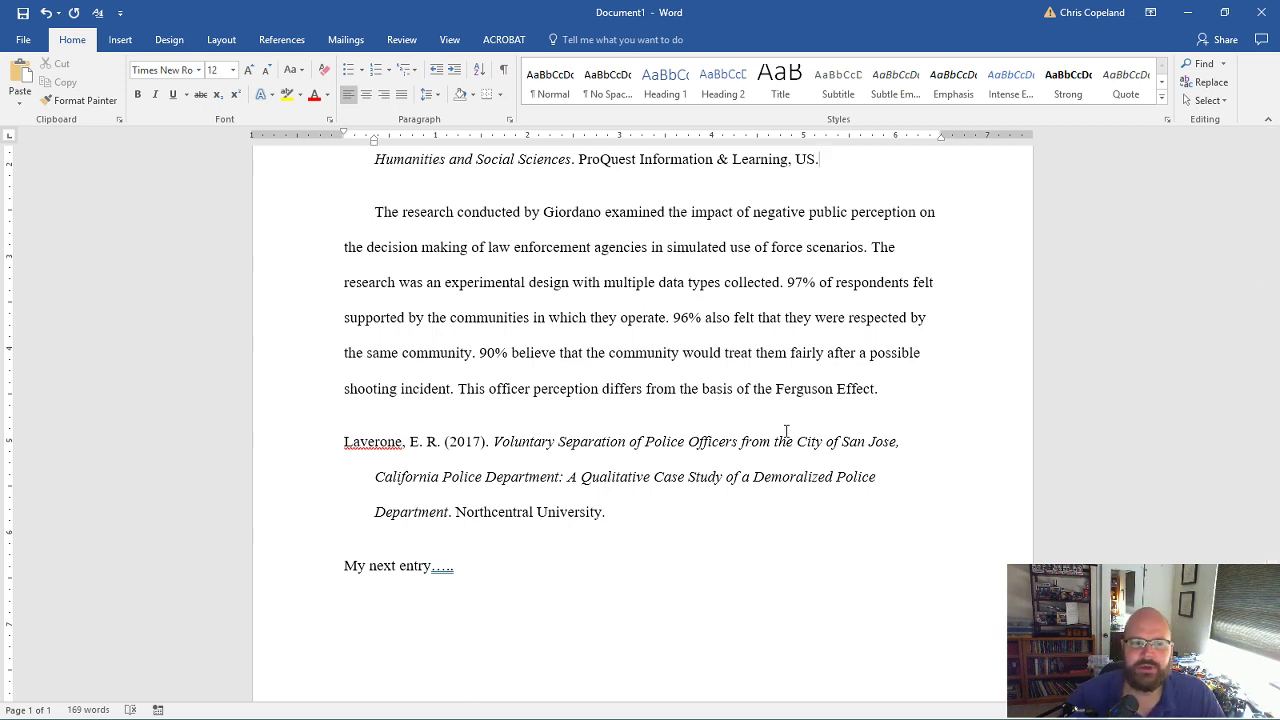
left_click_drag(770, 388, 878, 396)
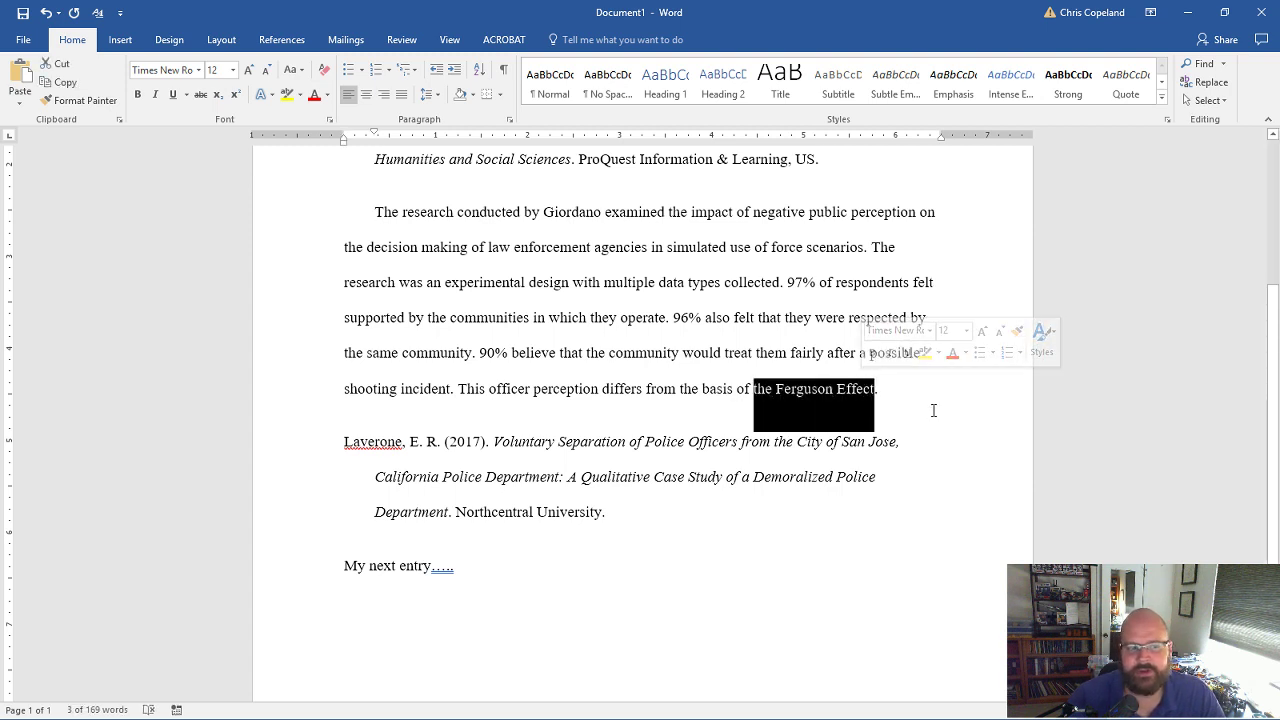